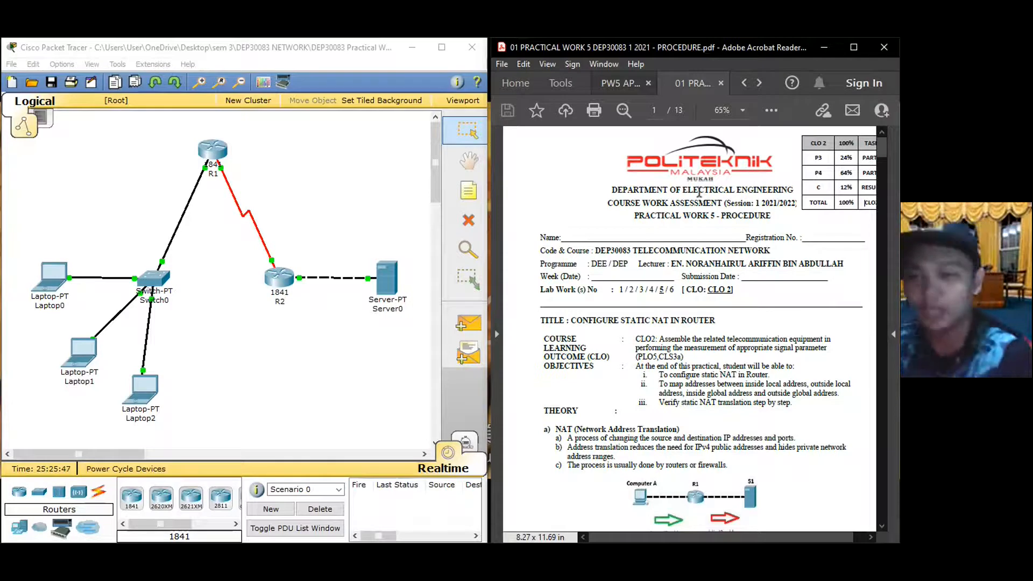
Read through the practical work procedure from the title page to the serial component setup and Table 1 connections on page 5
scroll(699, 193, down, 15)
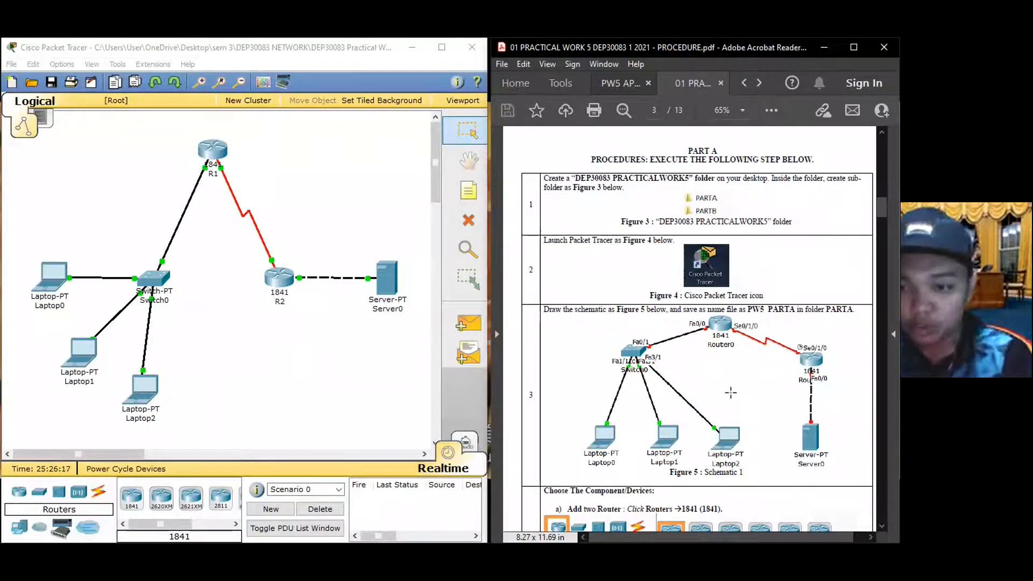
scroll(731, 393, down, 1)
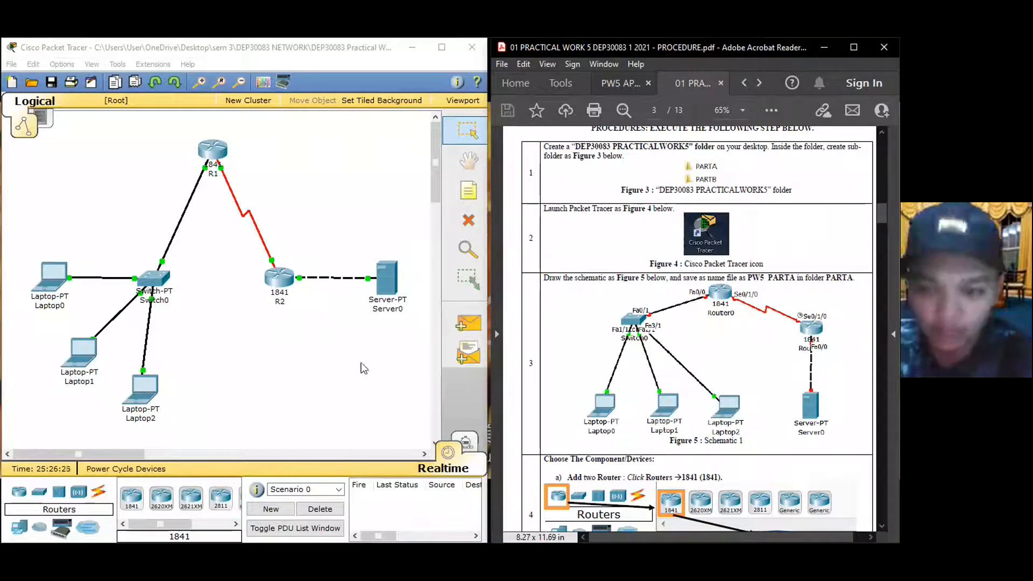
scroll(696, 376, down, 1)
scroll(696, 375, down, 1)
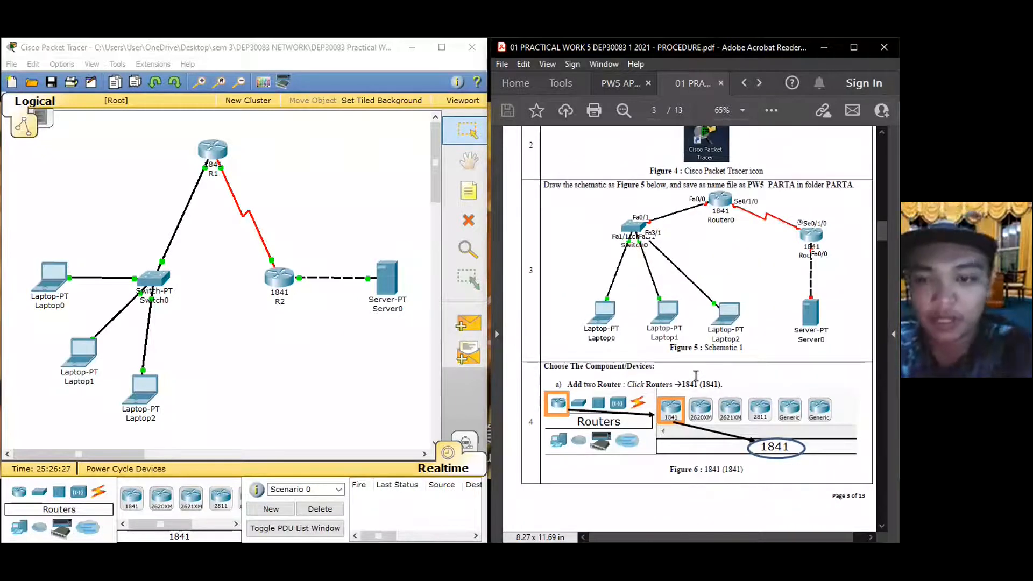
scroll(696, 375, down, 2)
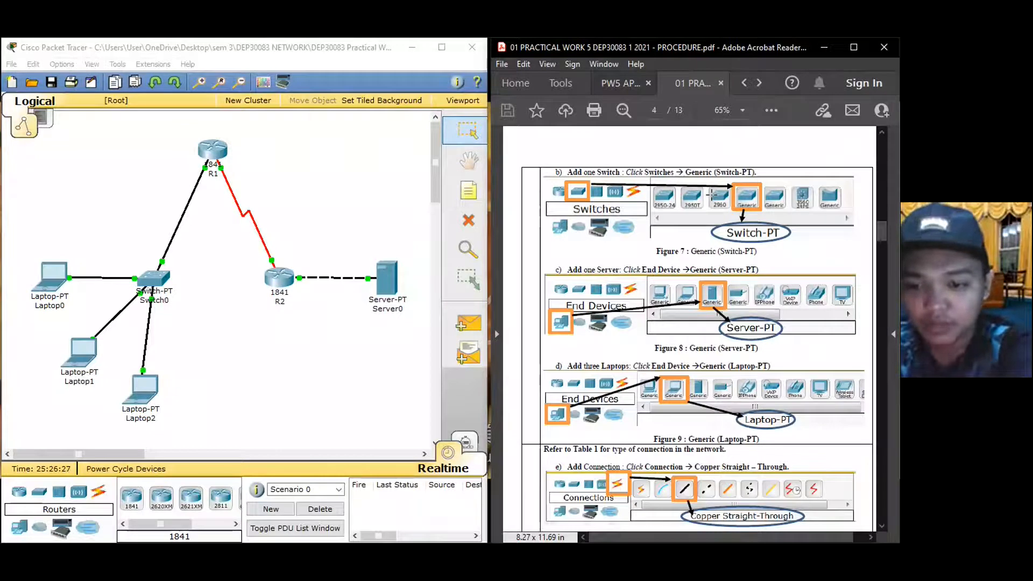
scroll(681, 316, down, 2)
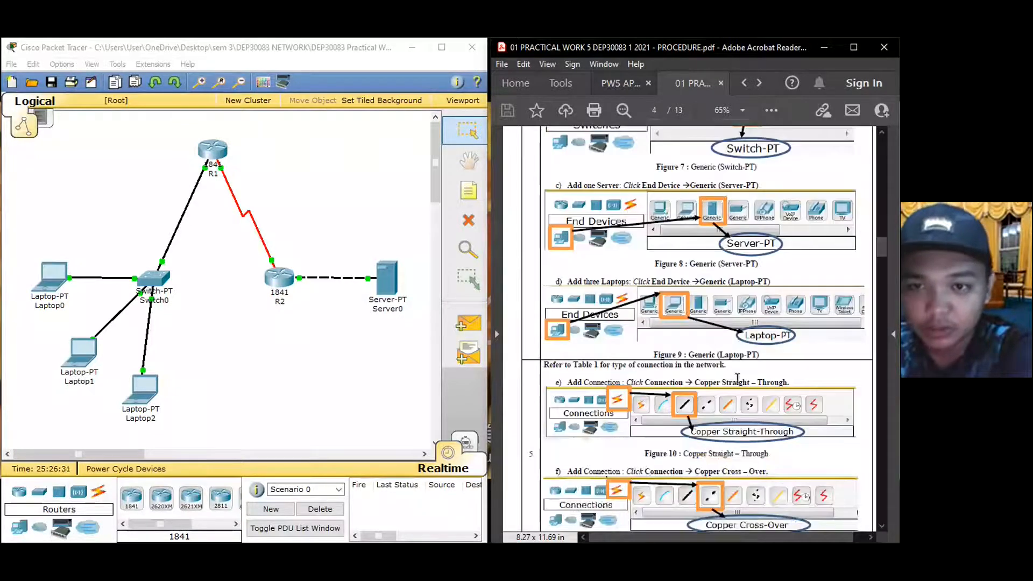
scroll(737, 378, down, 4)
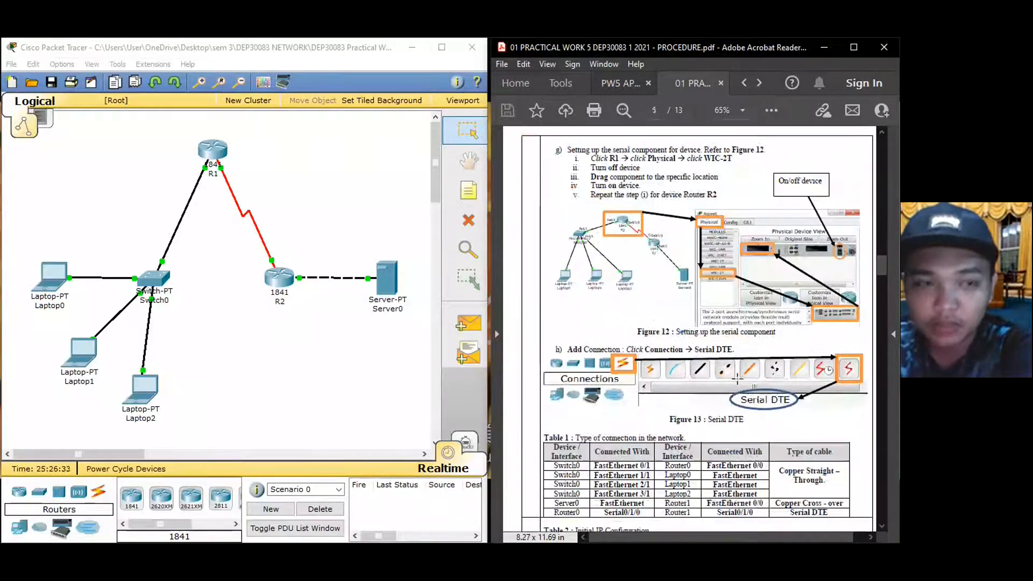
scroll(737, 378, up, 1)
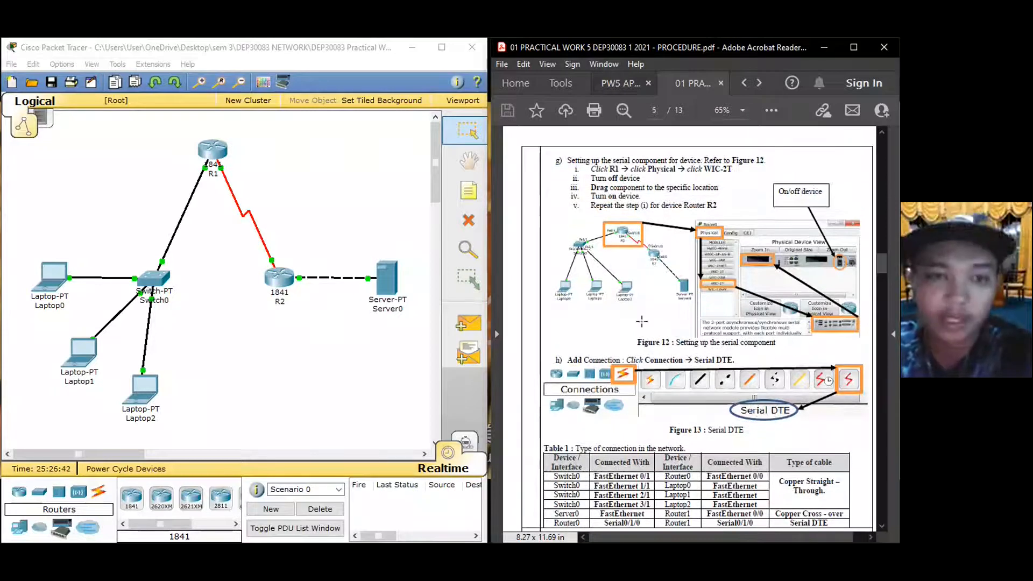
Inspect router R1's physical device view and module list against the WIC-2T setup in Figure 12
click(217, 155)
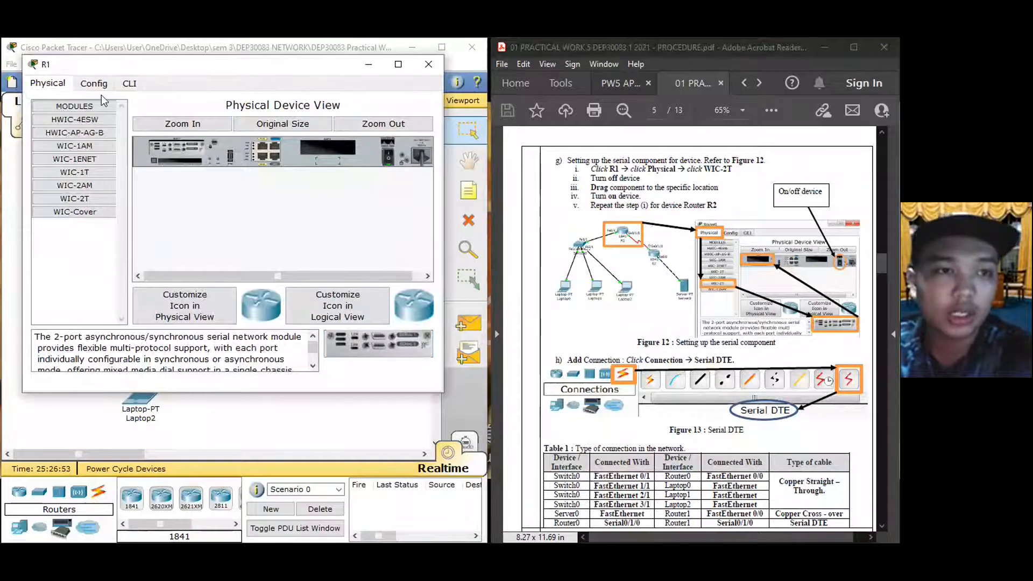
click(425, 65)
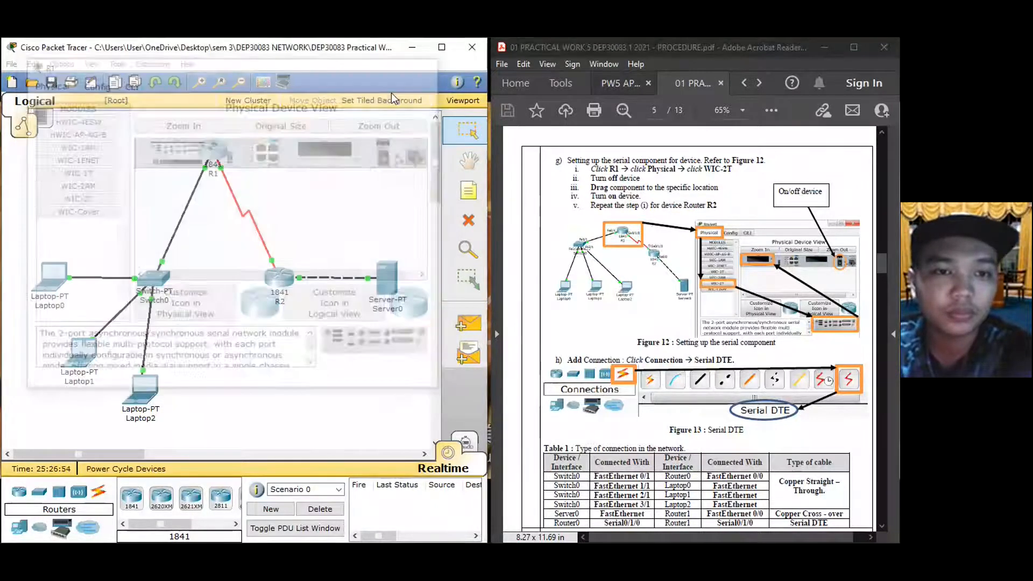
mouse_move(215, 156)
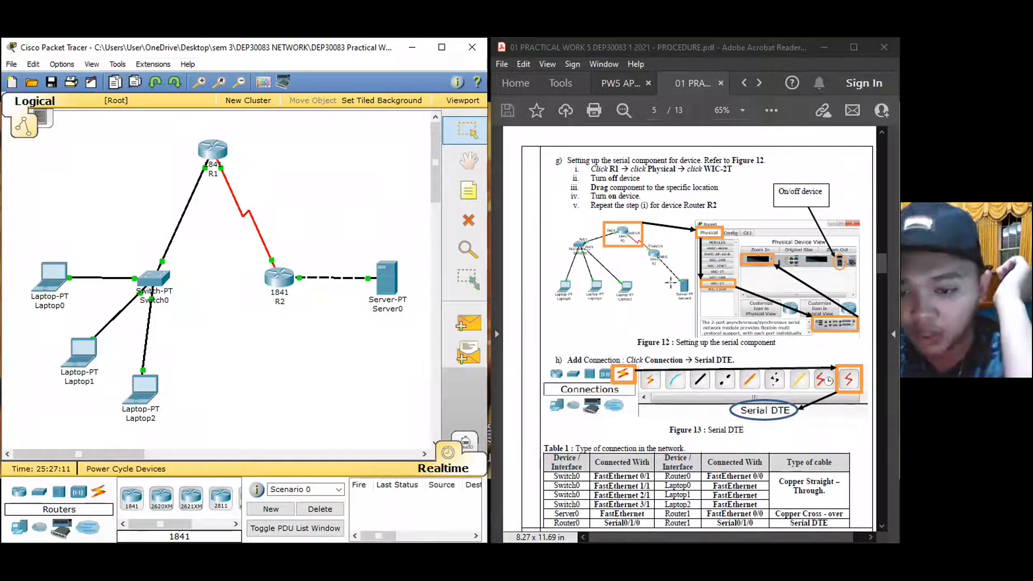
Check Laptop0's static IP configuration against Table 2 of the procedure
scroll(671, 283, down, 3)
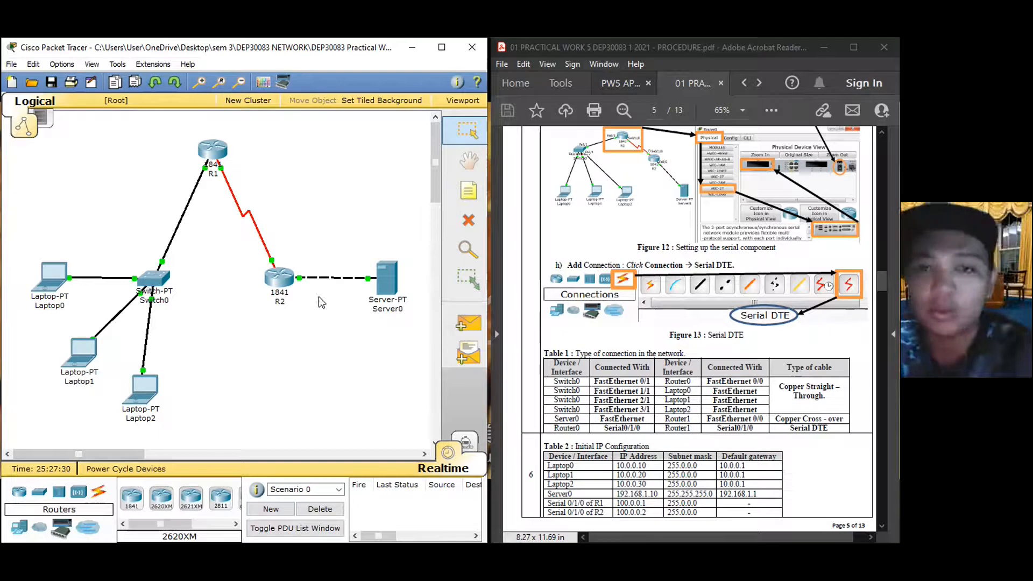
click(50, 285)
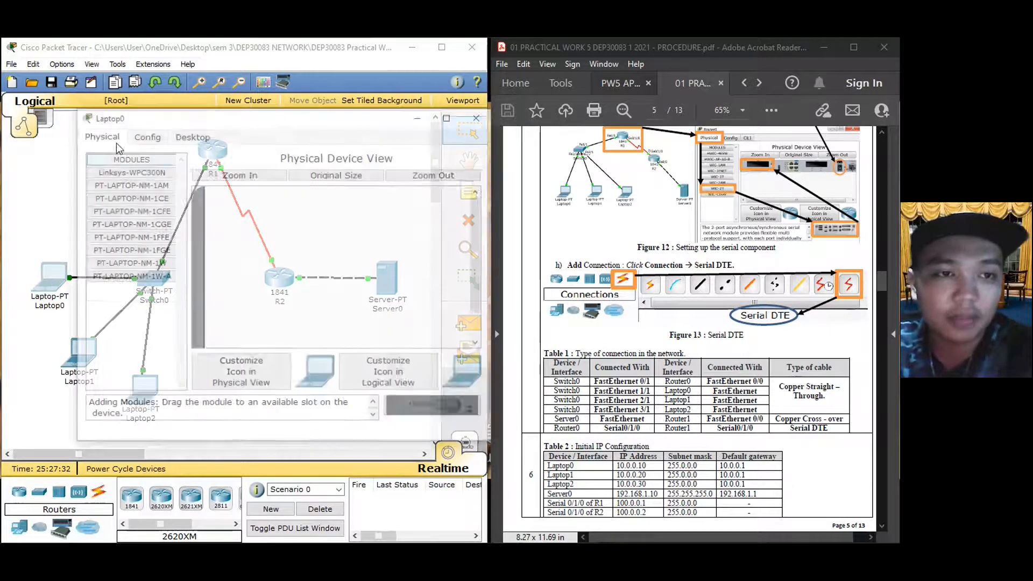
click(191, 135)
click(142, 202)
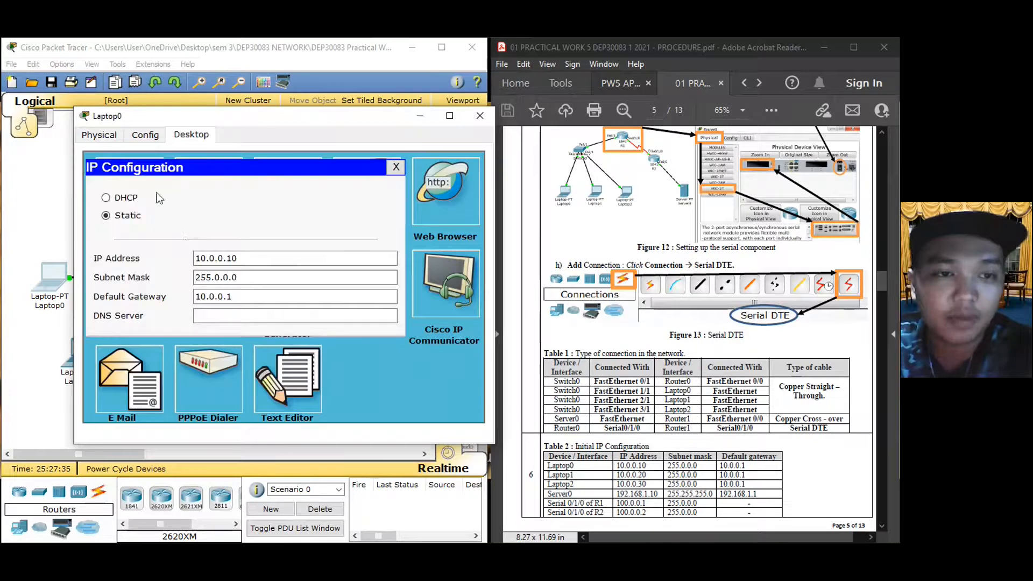
click(396, 167)
click(480, 115)
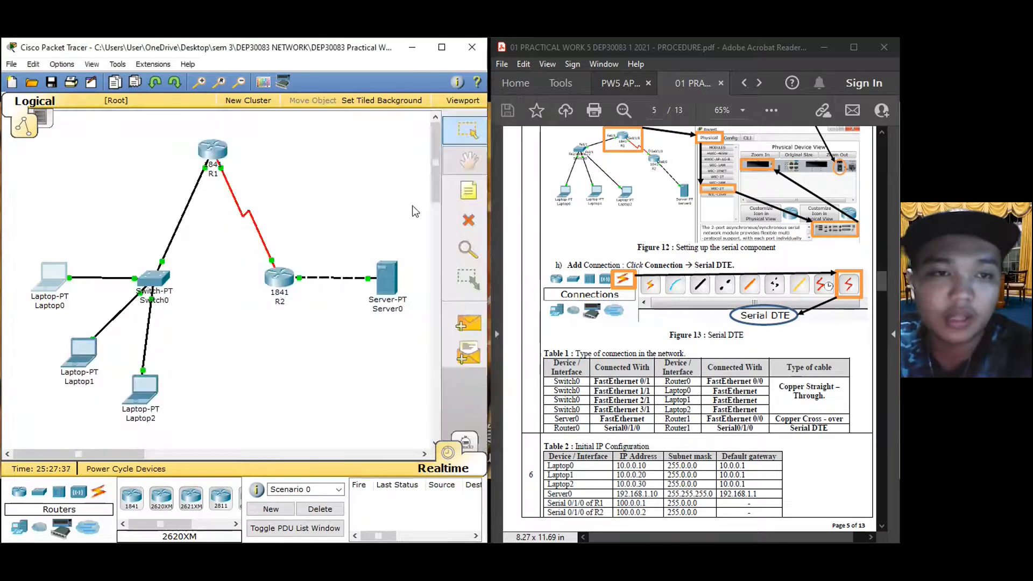
Review the Serial0/1/0 and FastEthernet0/0 interface settings of router R1
click(215, 154)
click(177, 171)
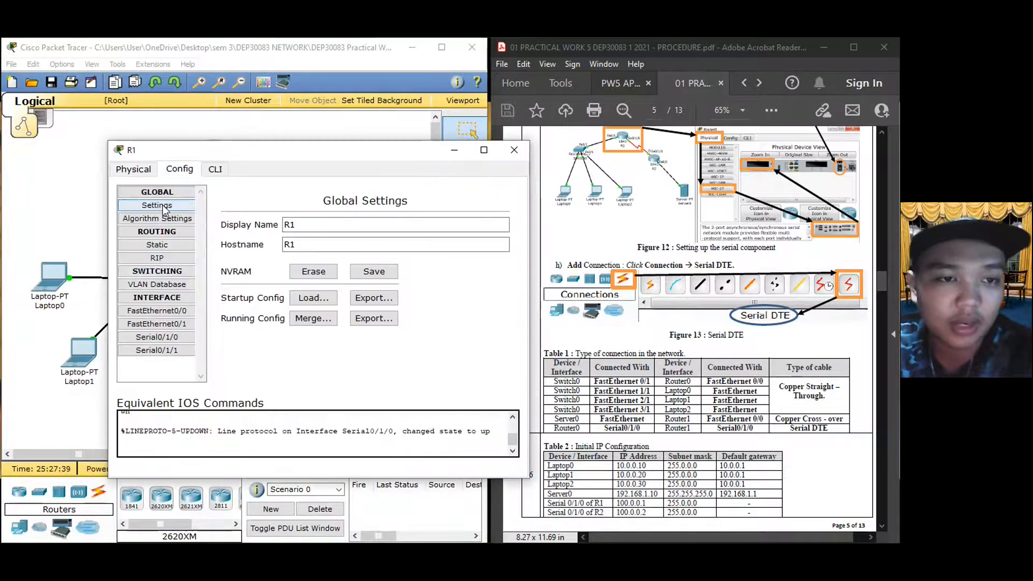
click(171, 338)
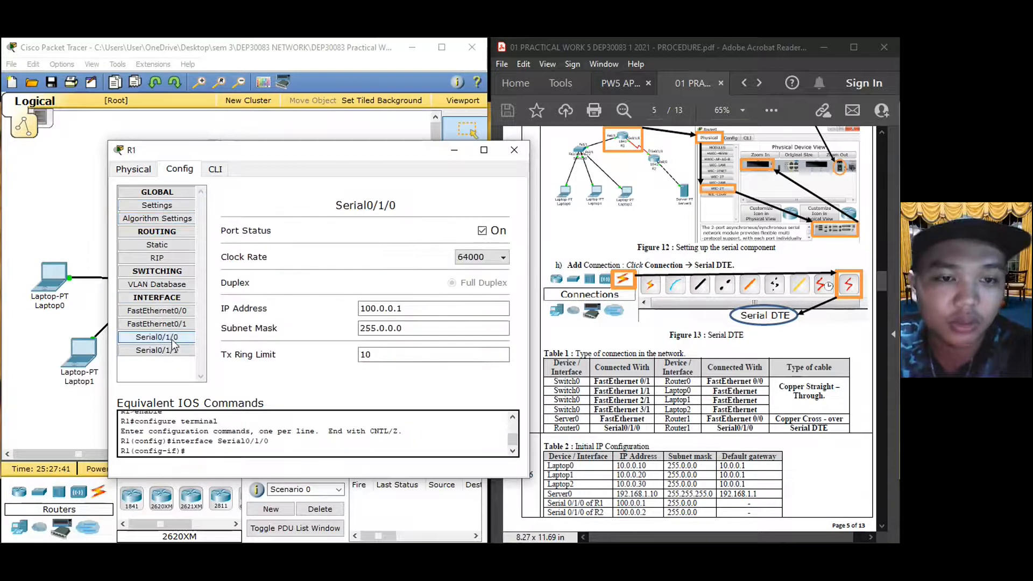
click(182, 312)
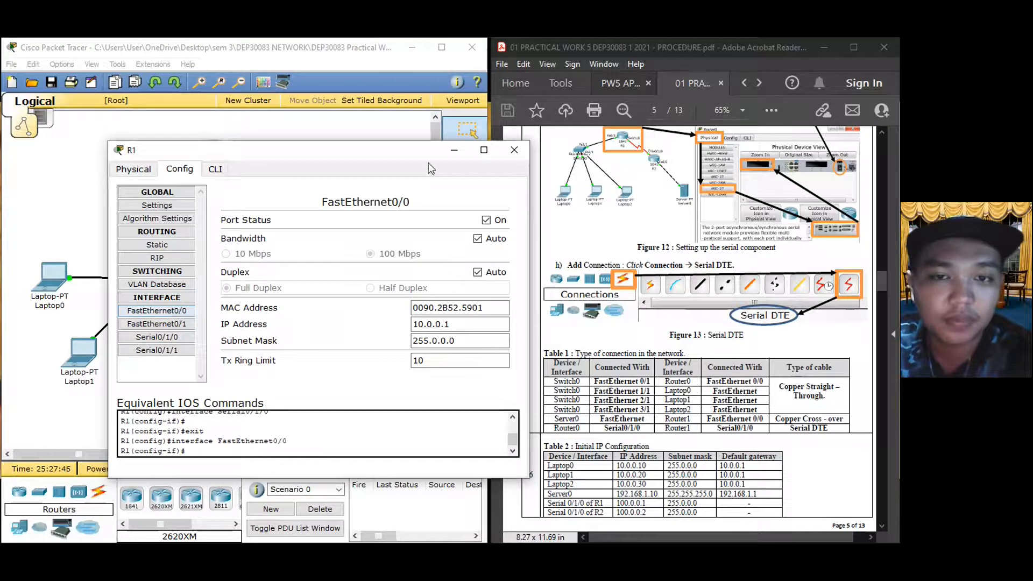
click(504, 157)
Check Server0's IP address, subnet mask and default gateway against Table 2 of the procedure
scroll(505, 161, down, 2)
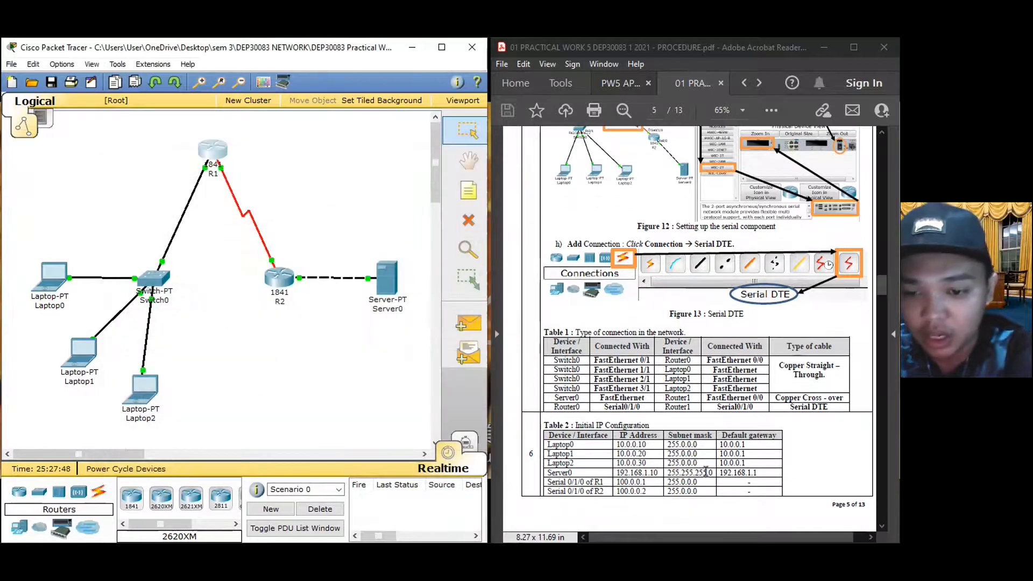
click(384, 286)
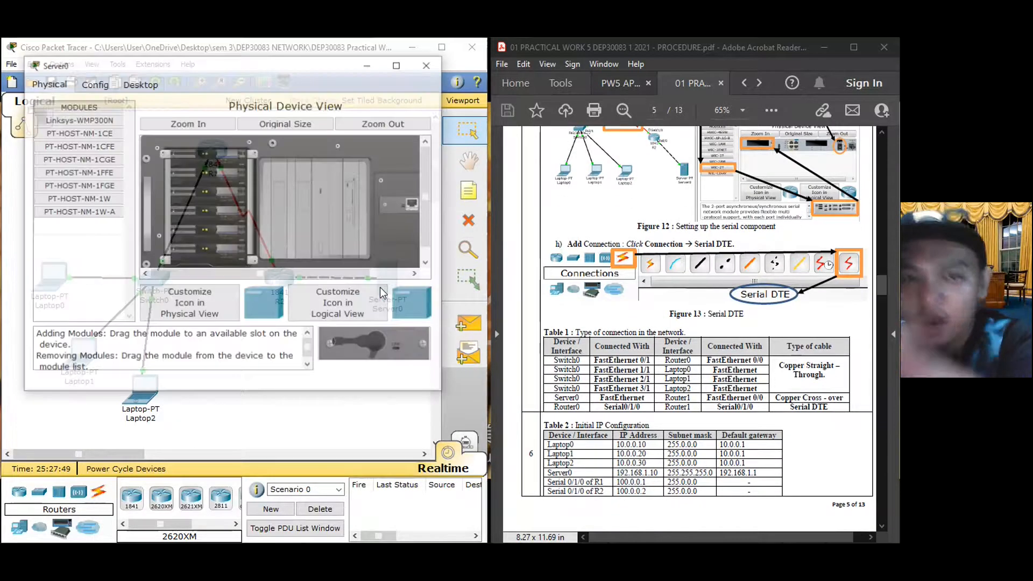
click(139, 84)
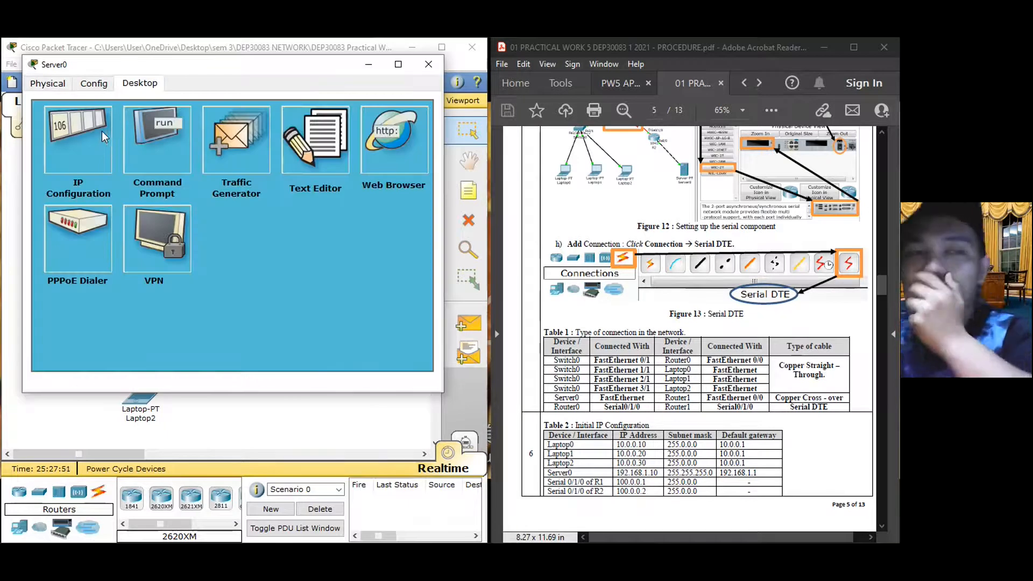
click(85, 131)
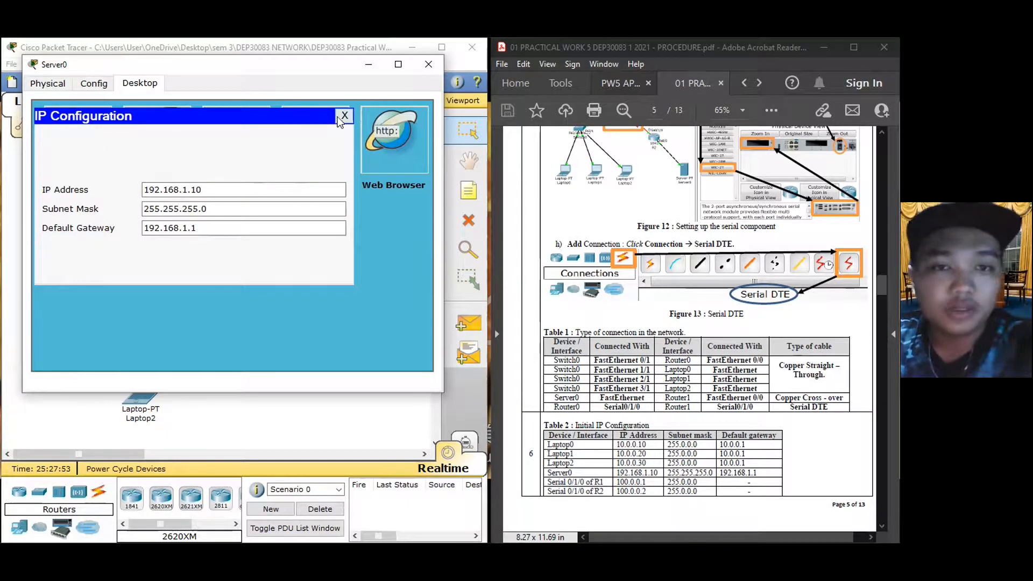
click(343, 115)
click(435, 63)
click(384, 282)
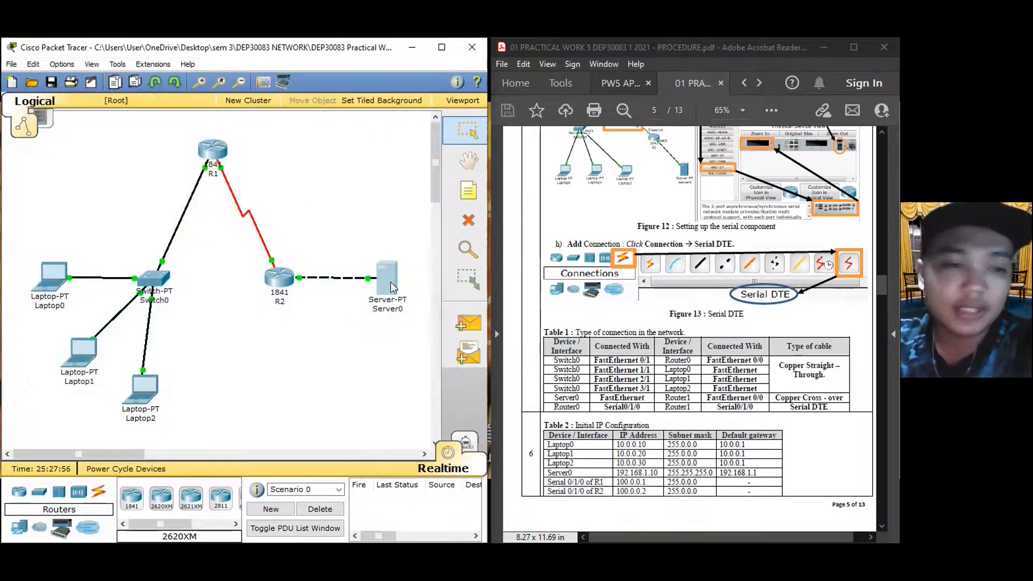
click(127, 180)
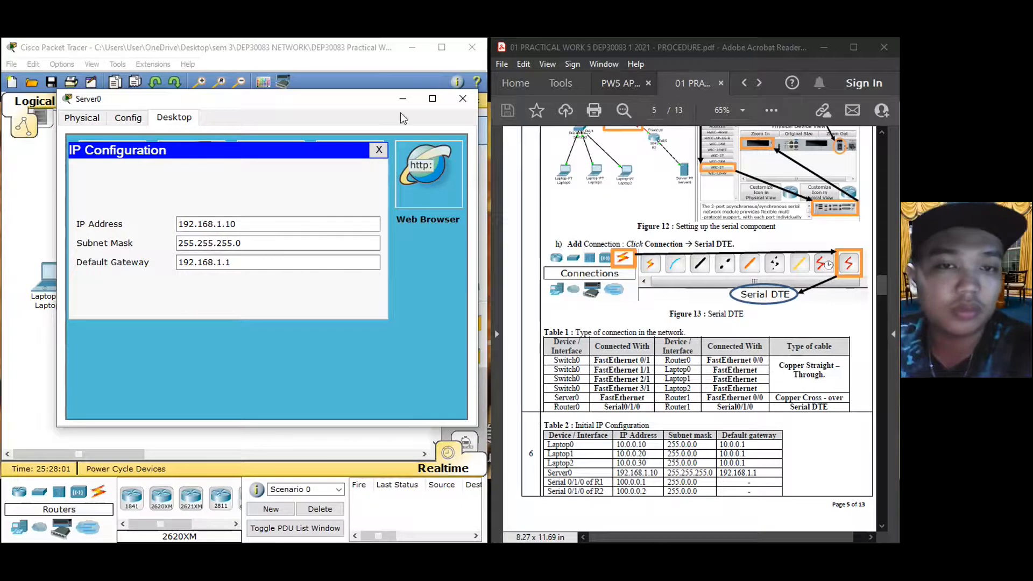
click(379, 150)
click(463, 99)
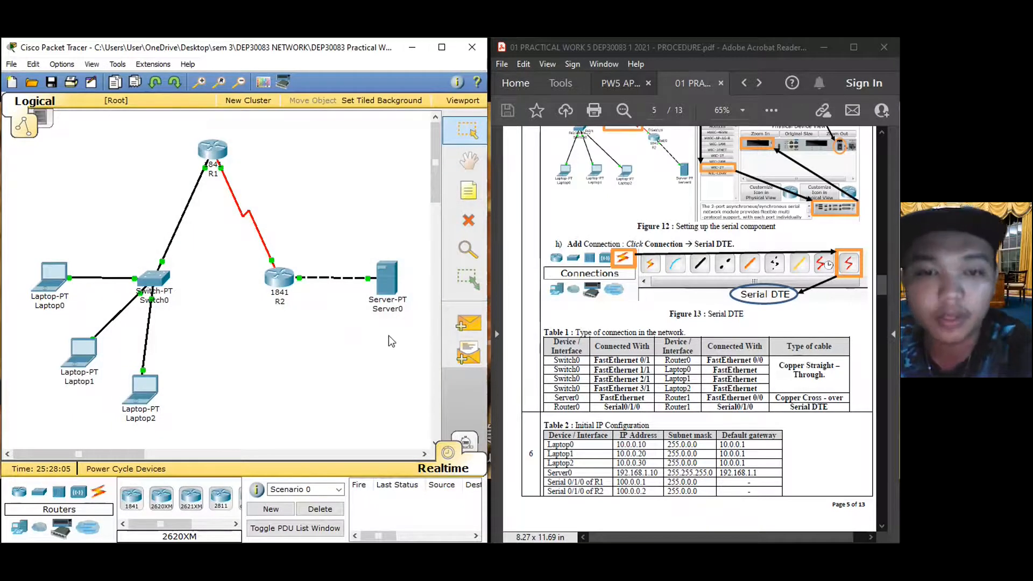
Read procedure steps 7 to 9 on addressing the laptops and routers, and view router R2's port summary in the topology
scroll(764, 391, down, 5)
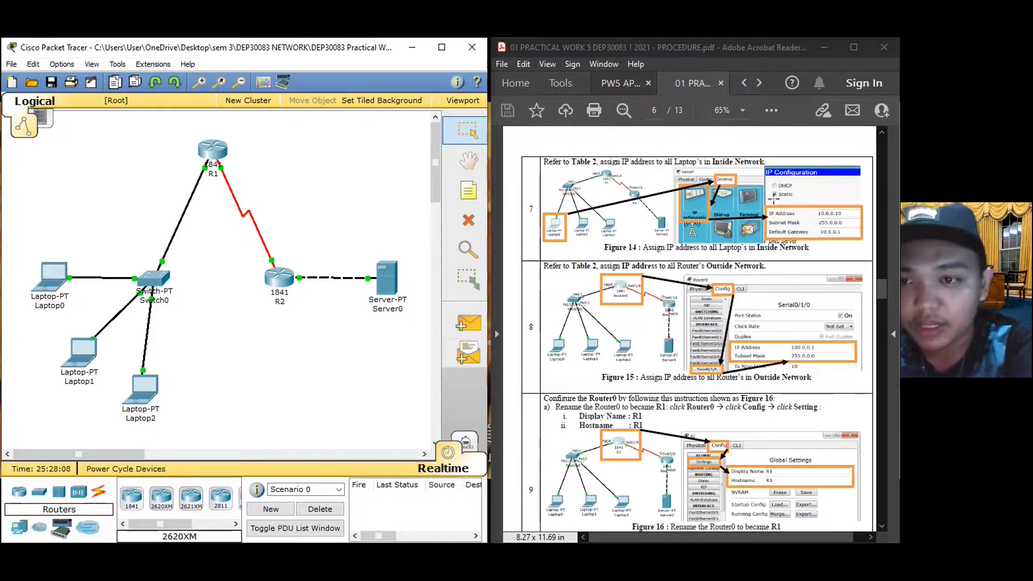
scroll(681, 432, down, 1)
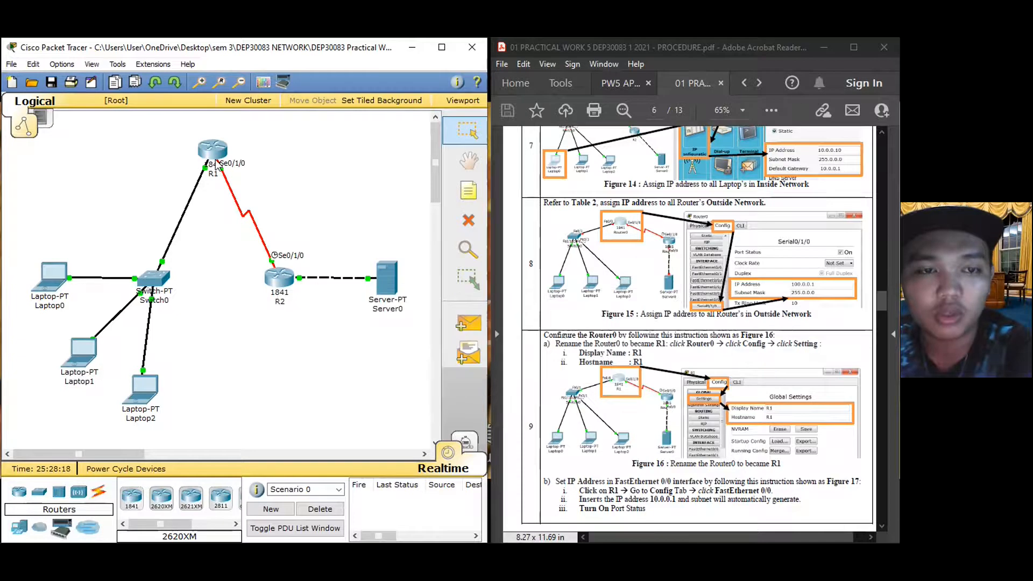
mouse_move(284, 283)
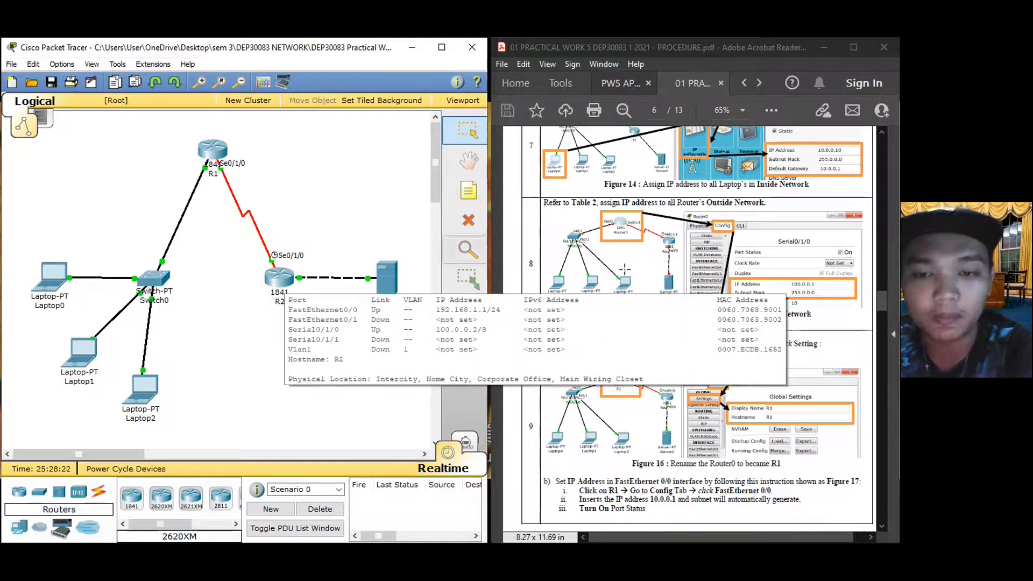
click(718, 503)
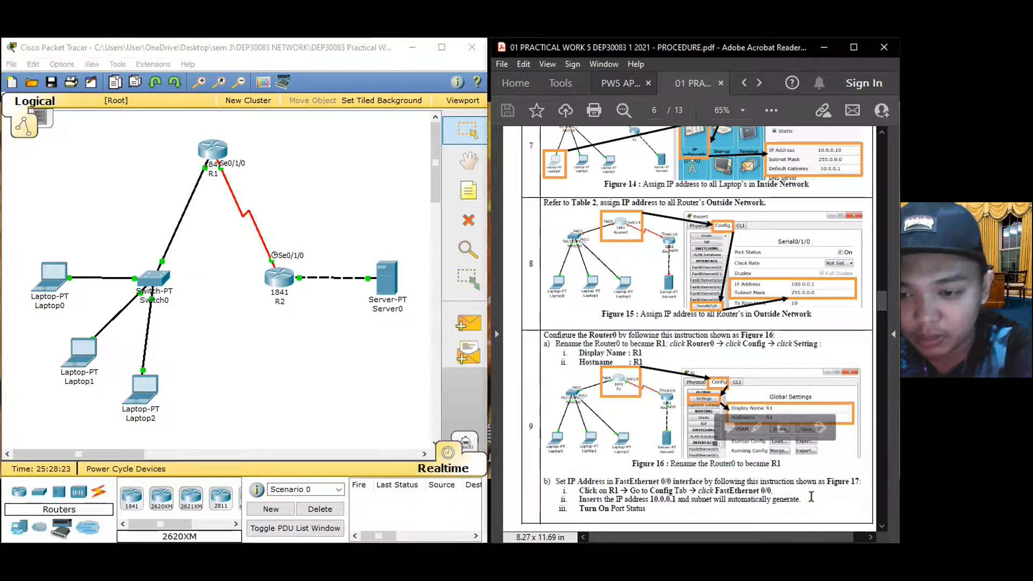
Compare router R1's FastEthernet0/0 and Serial0/1/0 settings with Figures 17 and 18 of the procedure
click(212, 150)
click(174, 327)
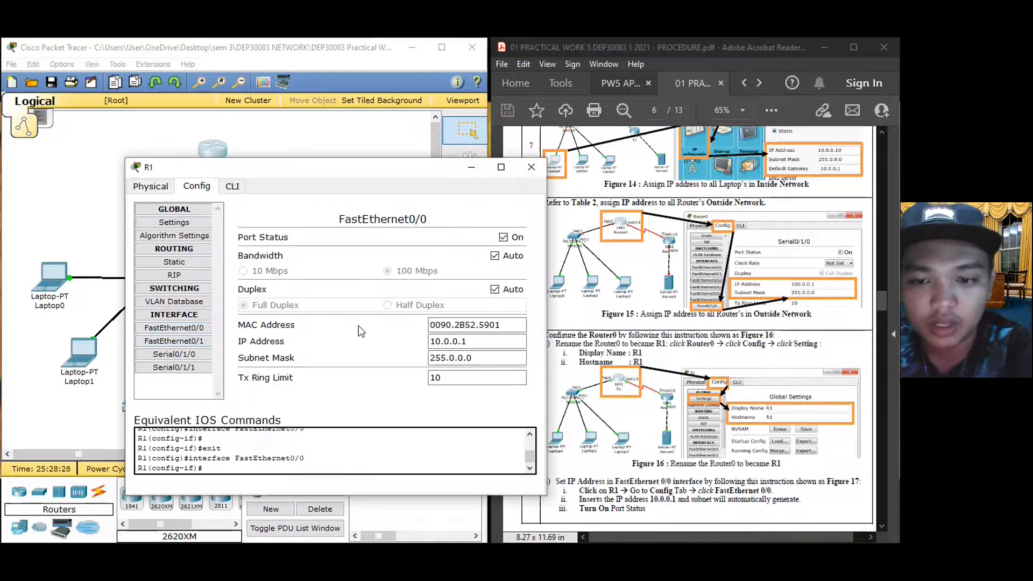
scroll(689, 439, down, 1)
scroll(687, 439, down, 2)
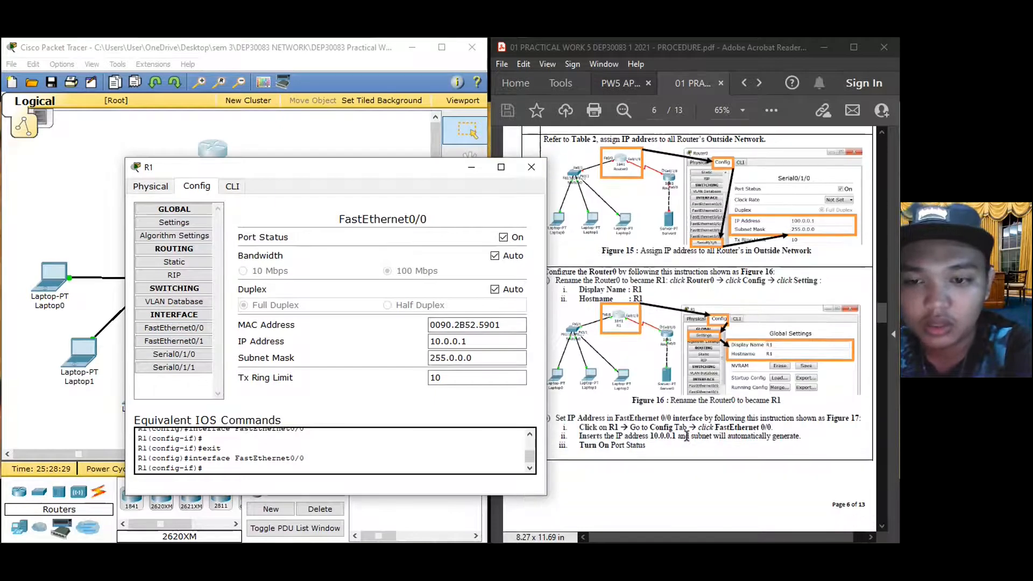
scroll(688, 436, down, 5)
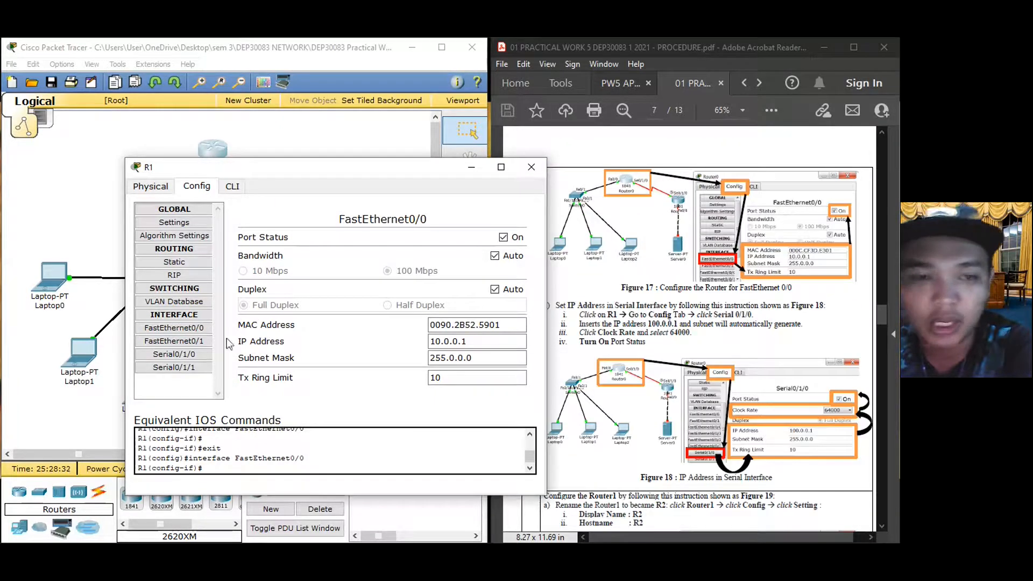
click(194, 356)
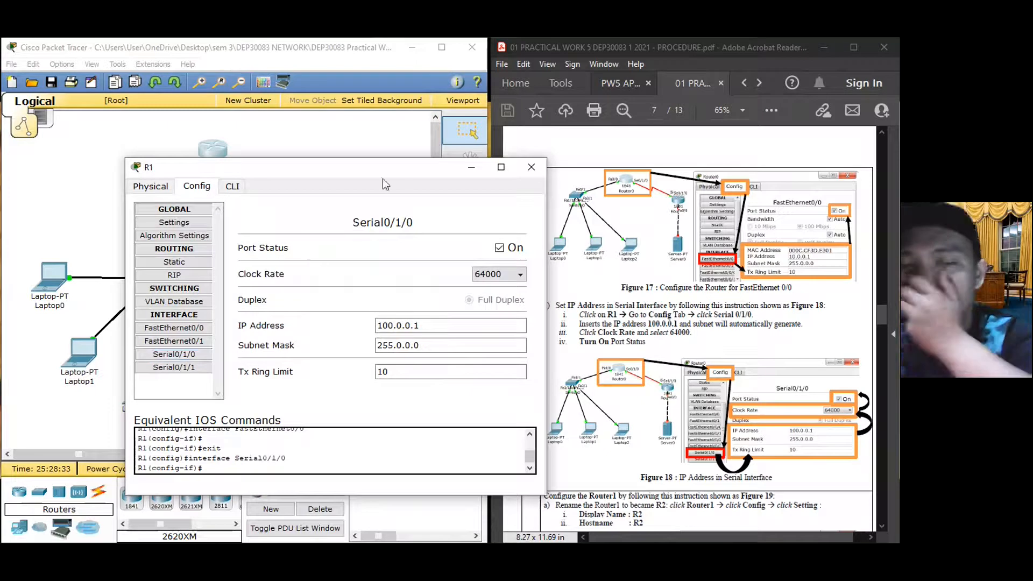
click(531, 170)
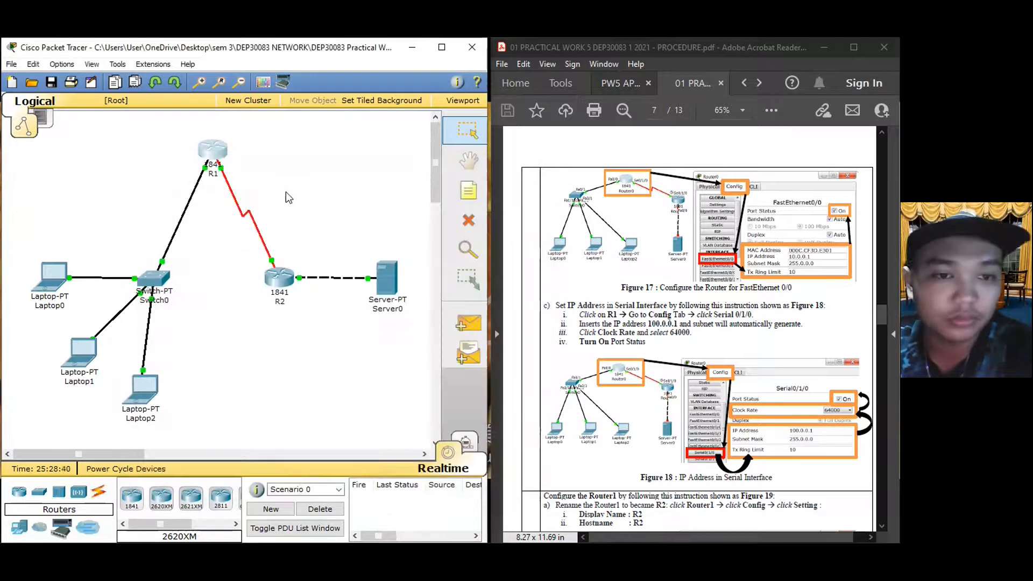
Check router R2's display name, hostname, FastEthernet0/0 and Serial0/1/0 settings, and view Figures 20 and 21 of the procedure
click(280, 279)
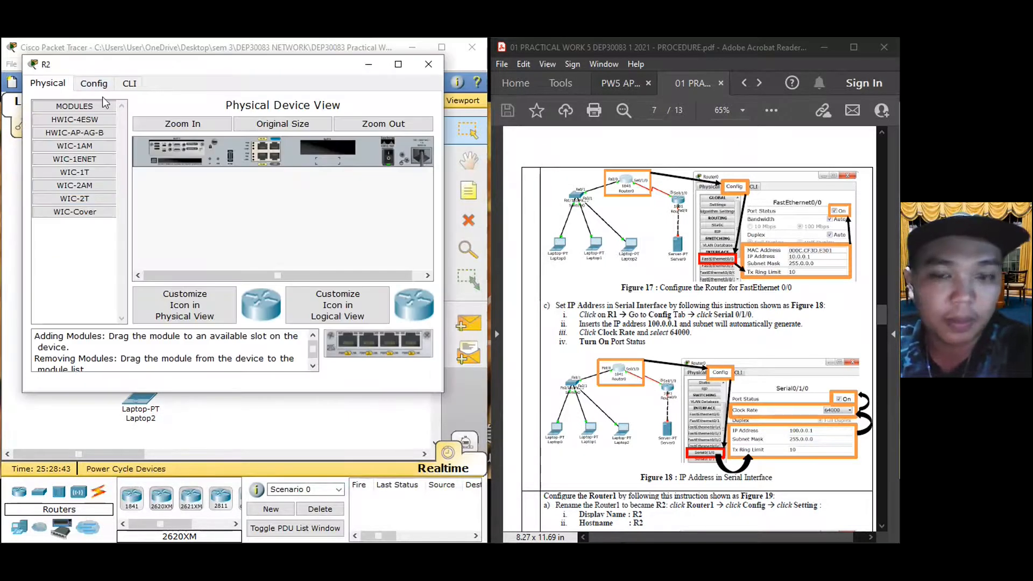
click(94, 83)
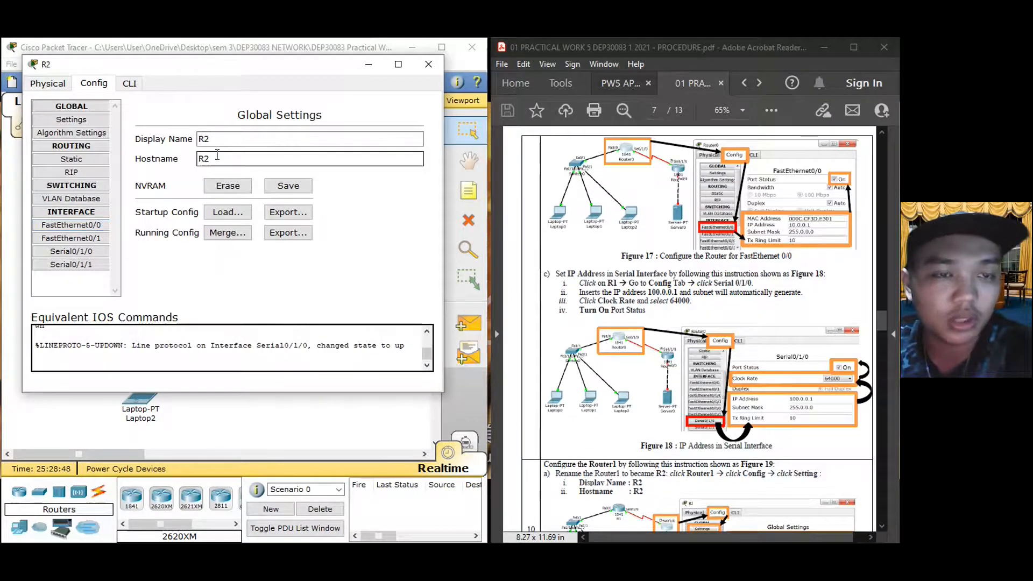
click(92, 226)
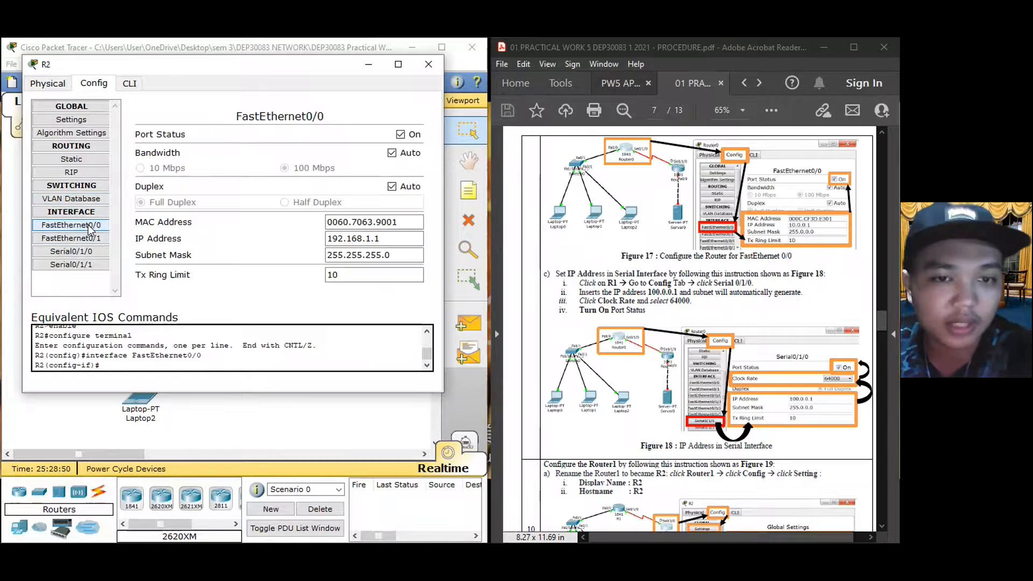
click(88, 253)
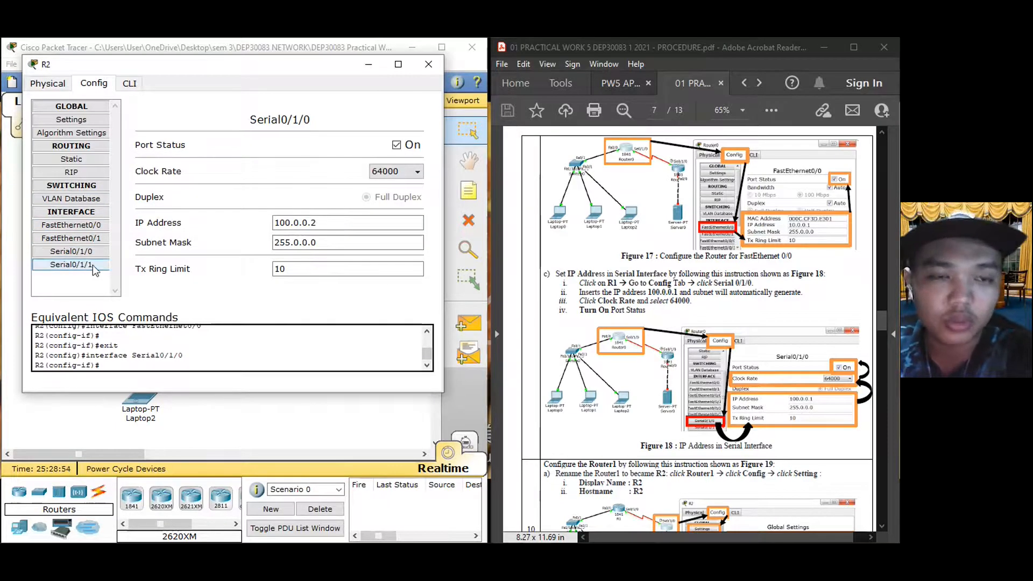
click(425, 68)
scroll(722, 408, down, 2)
scroll(722, 408, down, 1)
scroll(722, 407, down, 5)
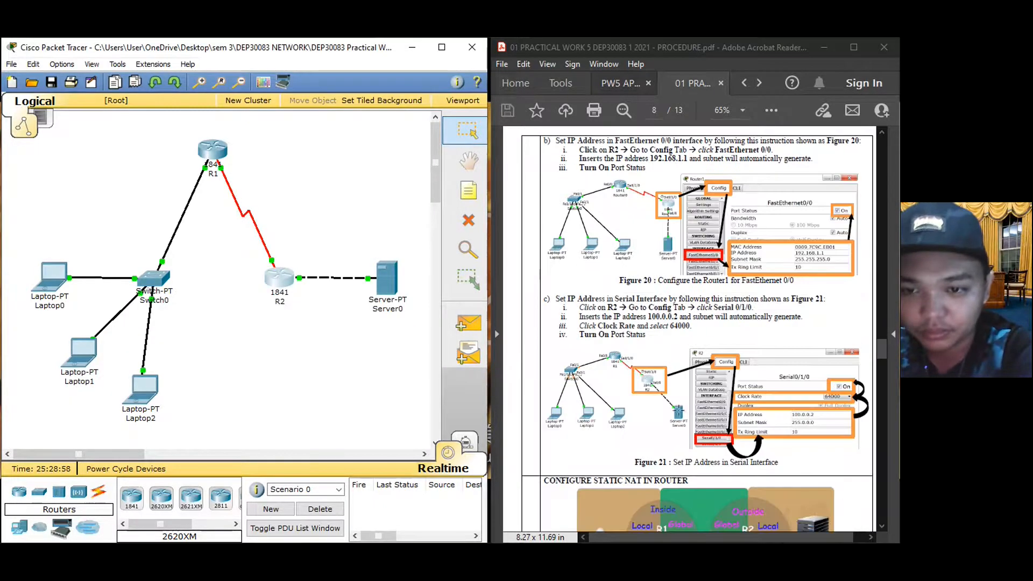
scroll(753, 420, down, 2)
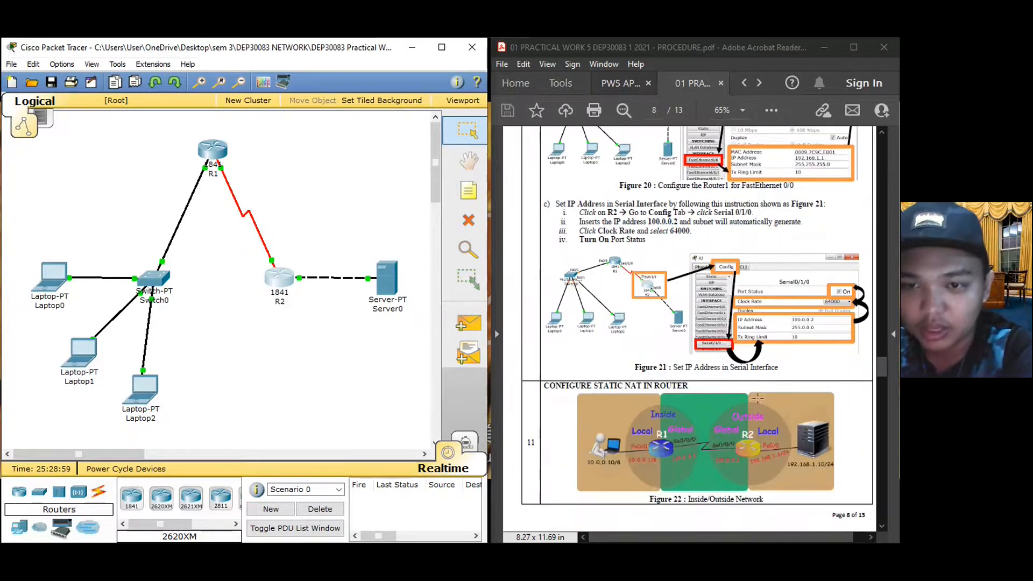
Open router R1's command line and exit interface configuration, global configuration and privileged mode to end the console session
scroll(757, 398, down, 5)
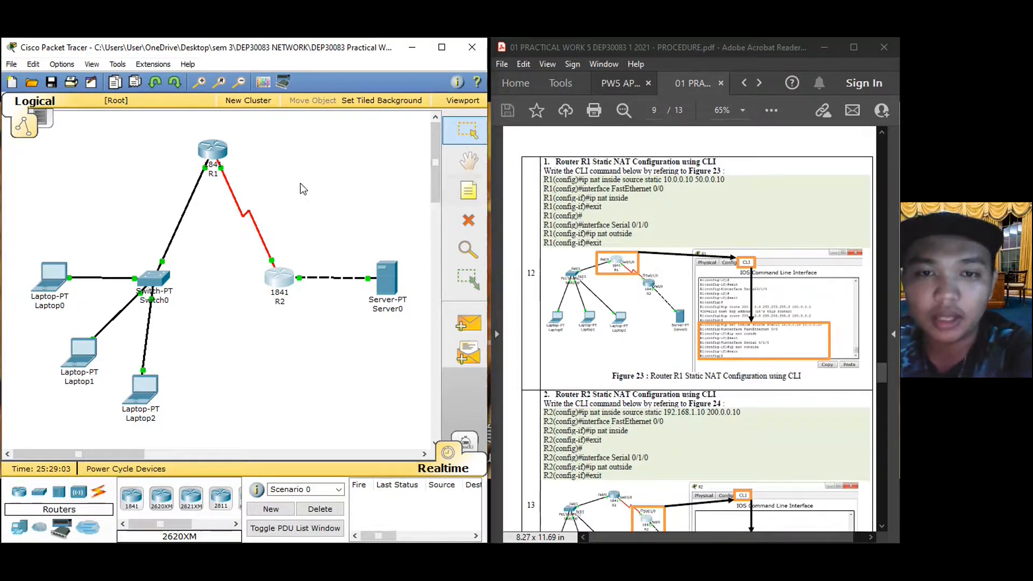
click(223, 152)
click(130, 83)
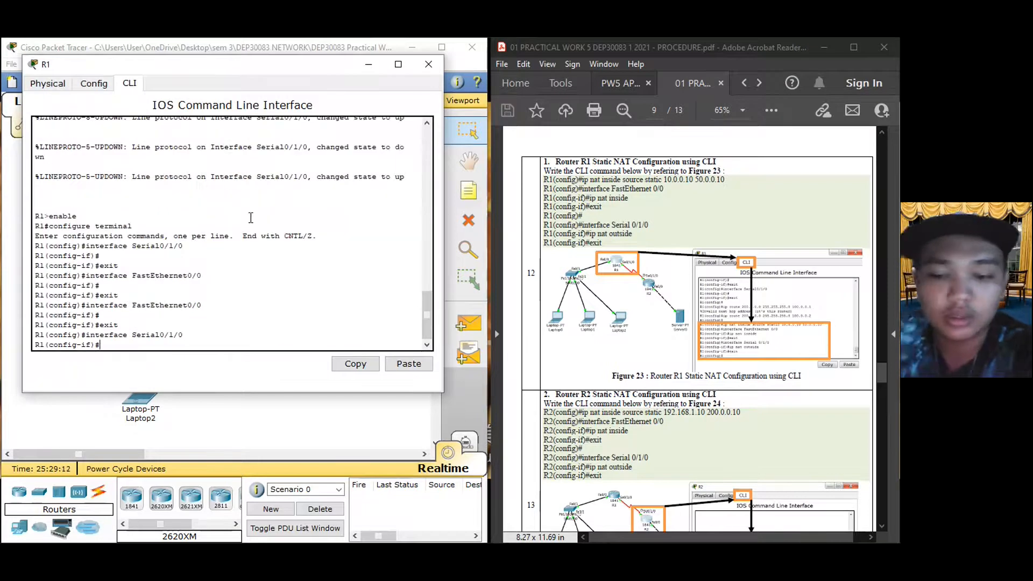
key(Return)
text(exit)
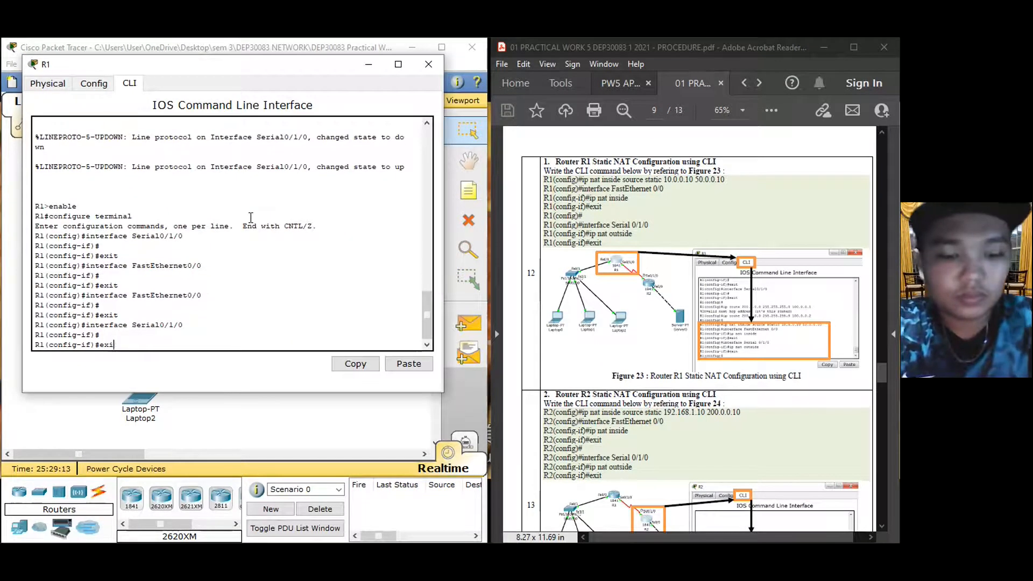
key(Return)
text(exit)
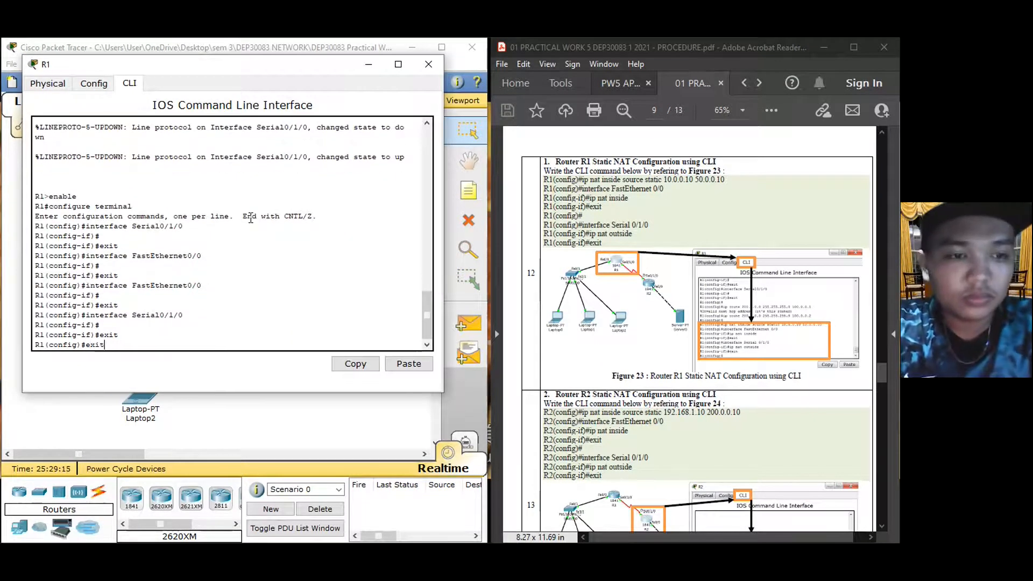
key(Return)
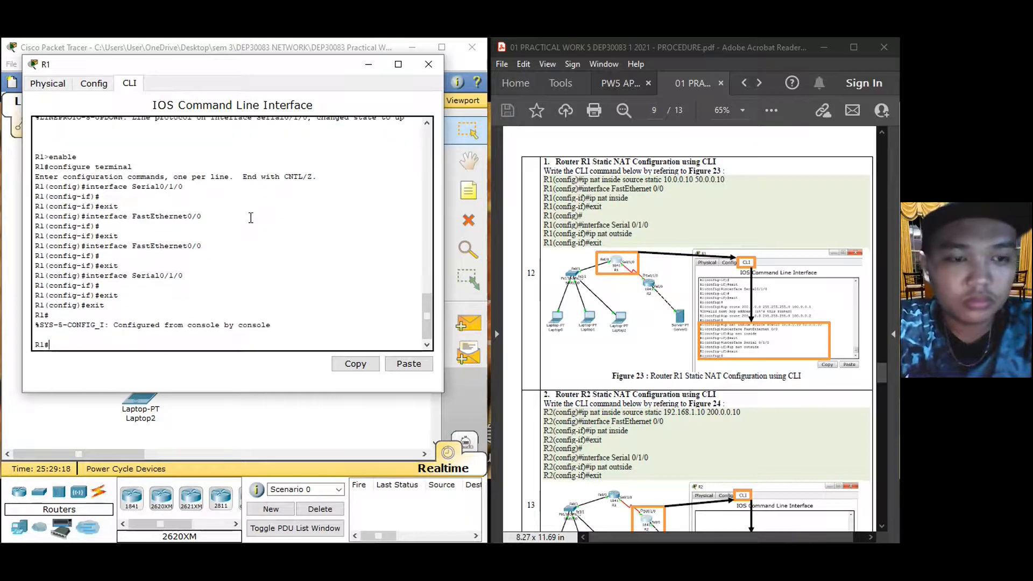
text(exit)
key(Return)
Start a new console session on R1 and enter global configuration mode using en and conf t
key(Return)
text(en)
key(Return)
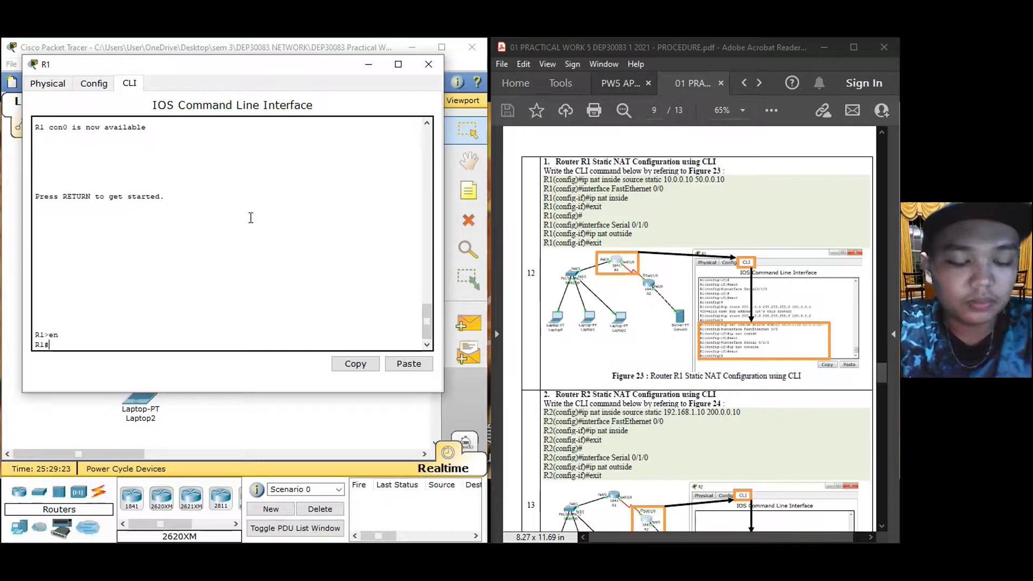
text(con)
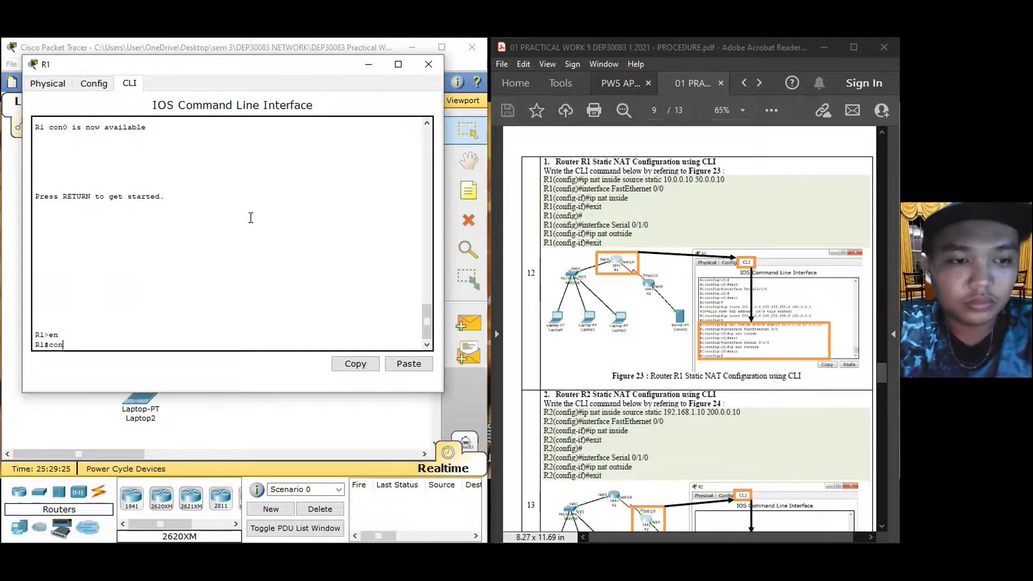
text(f t)
key(Return)
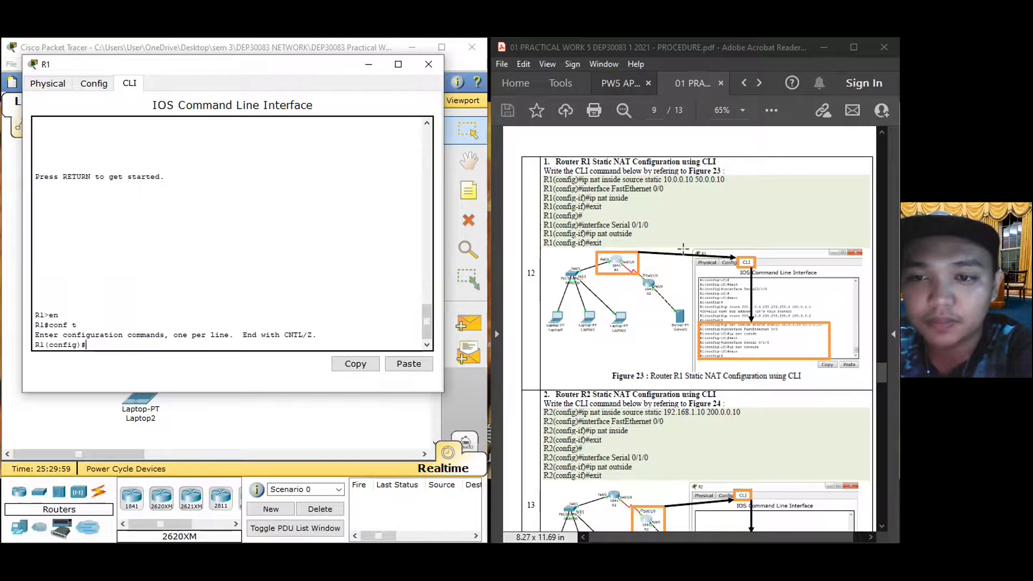
scroll(682, 258, down, 2)
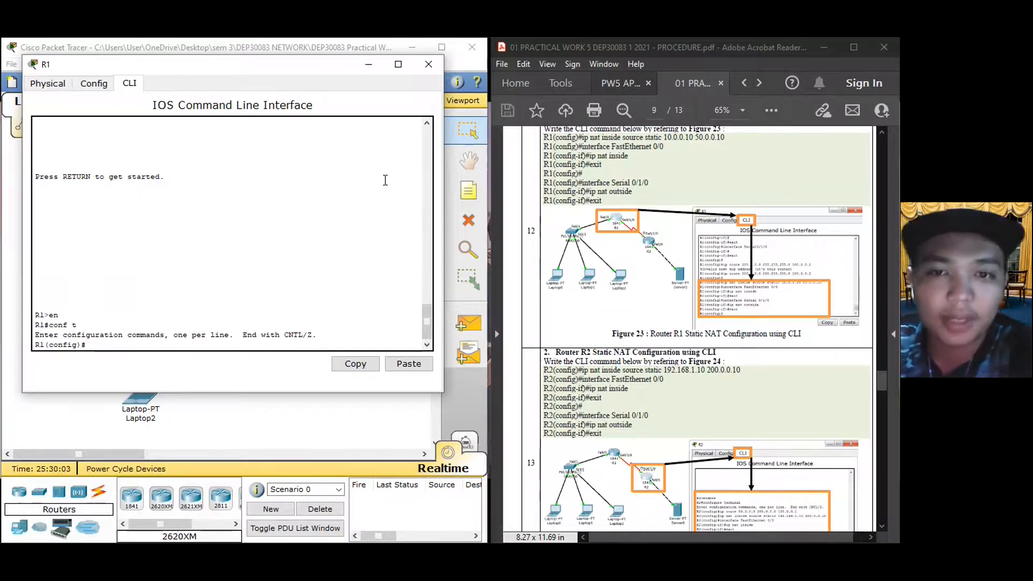
scroll(778, 285, up, 1)
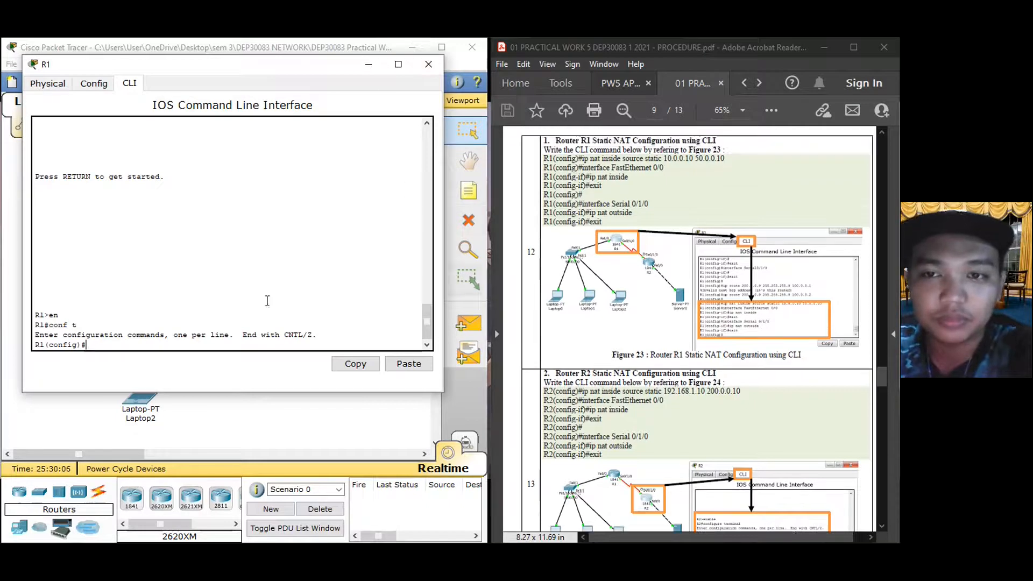
text(ip)
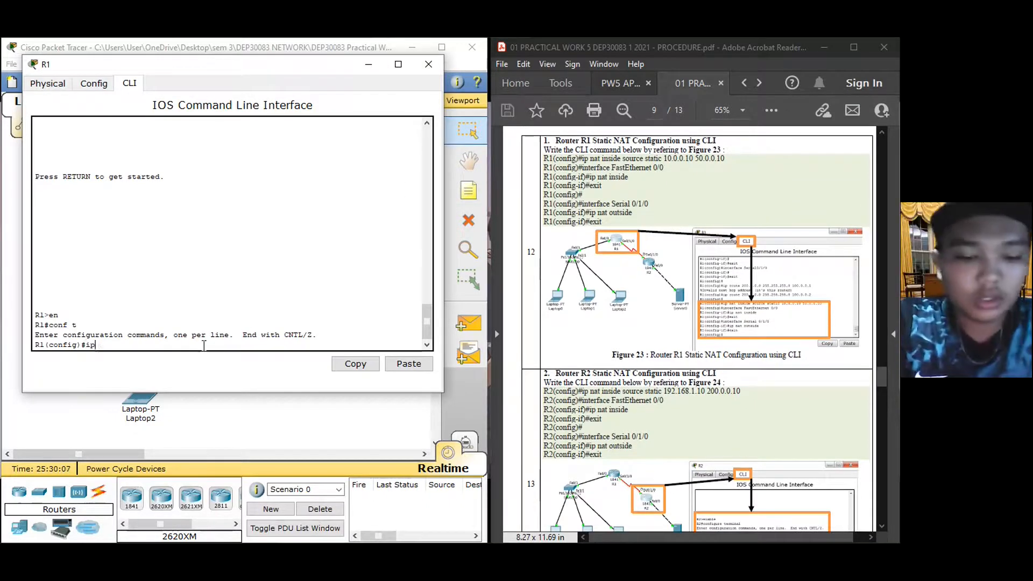
text( nat inside =)
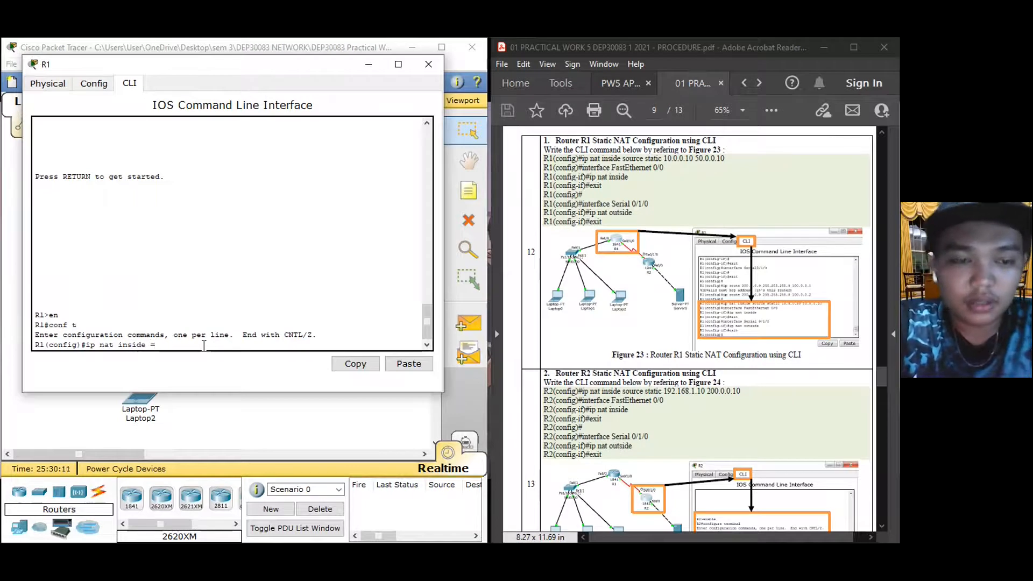
key(BackSpace)
key(BackSpace)
key(BackSpace)
key(BackSpace)
key(BackSpace)
key(BackSpace)
key(BackSpace)
key(BackSpace)
key(BackSpace)
key(BackSpace)
key(BackSpace)
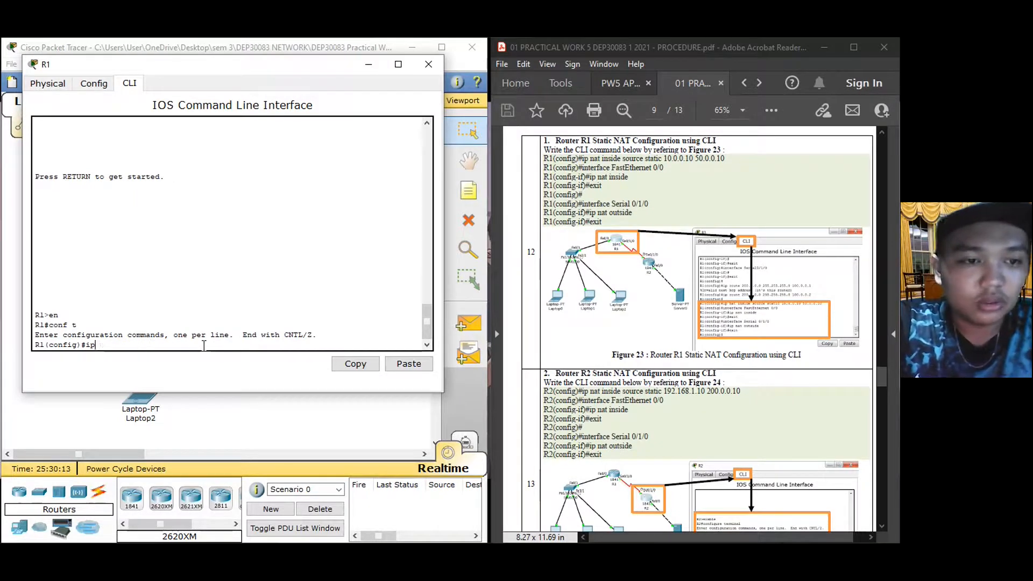
click(430, 65)
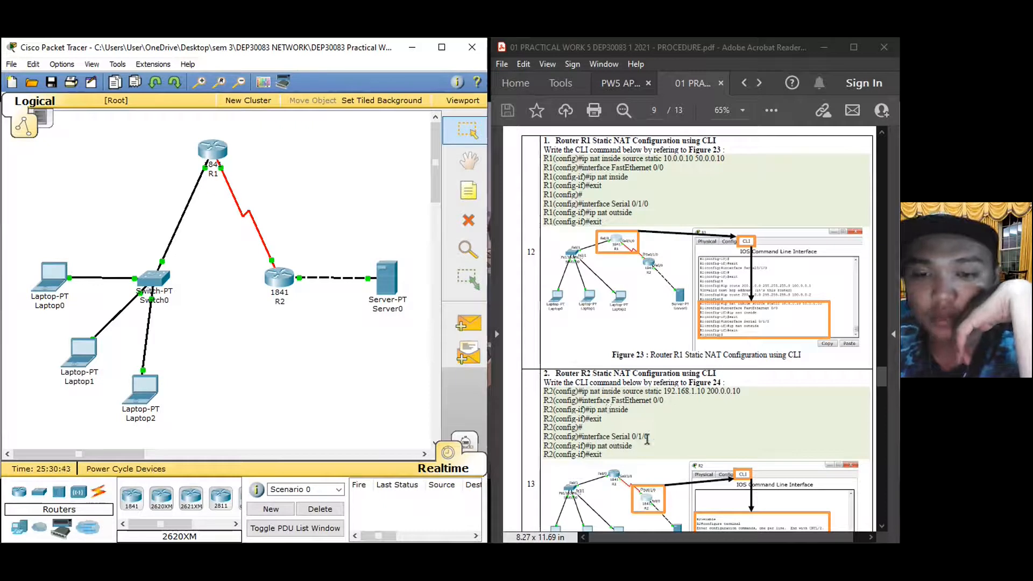
Compare router R1's static route with the network, mask and next hop in Figure 25 of the procedure
scroll(651, 405, down, 4)
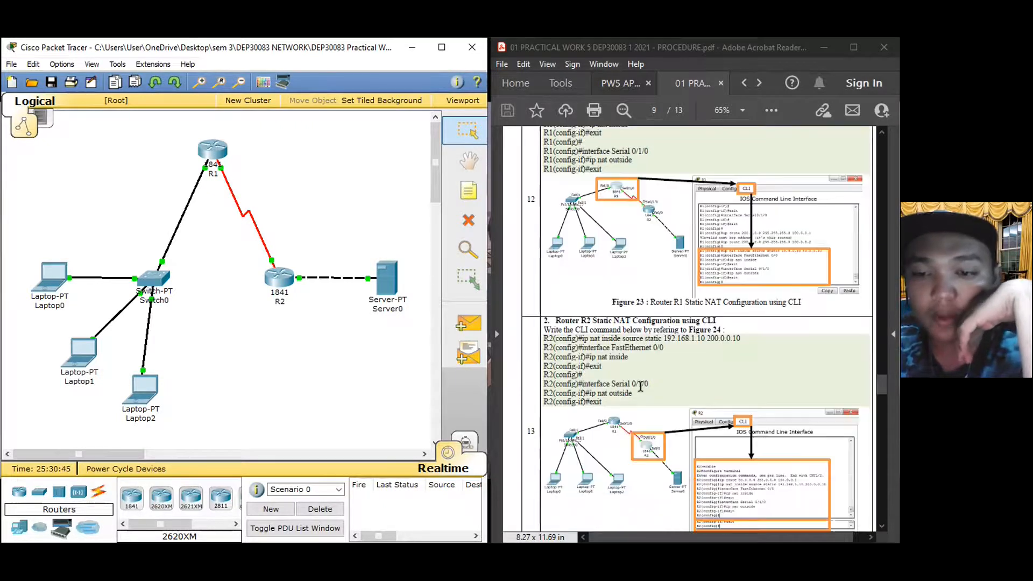
scroll(636, 383, down, 15)
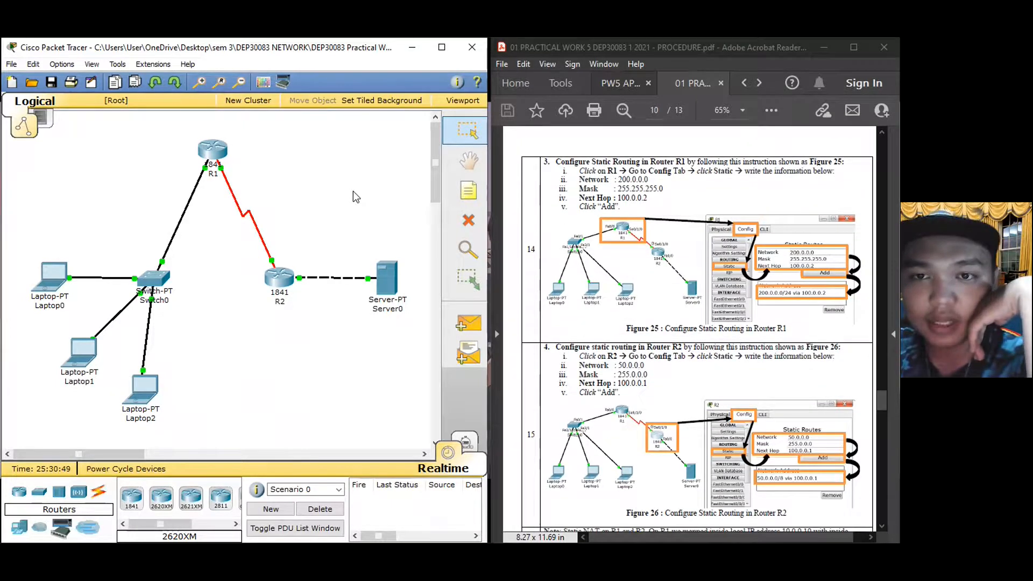
click(221, 155)
click(139, 229)
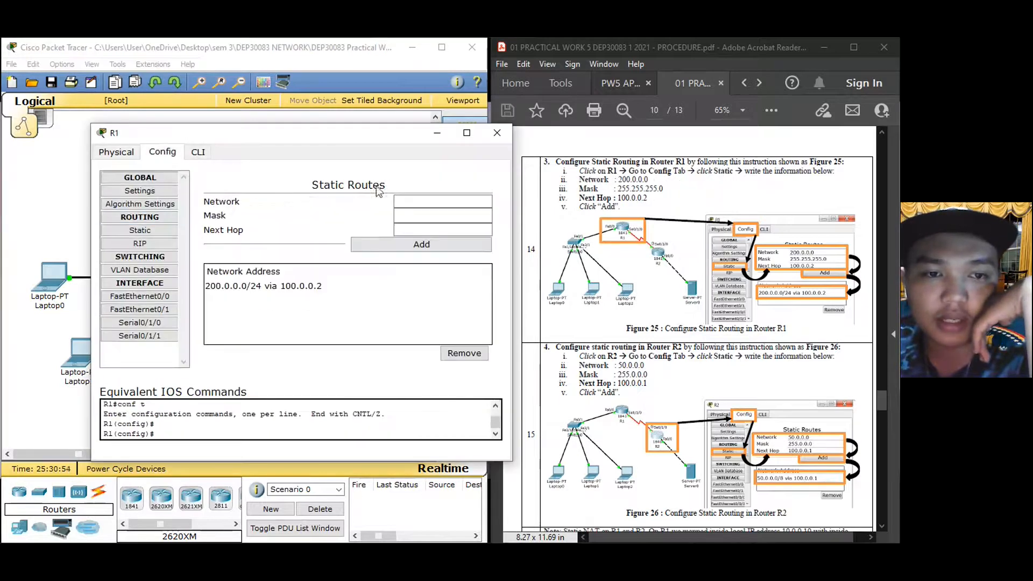
drag(325, 134, 313, 96)
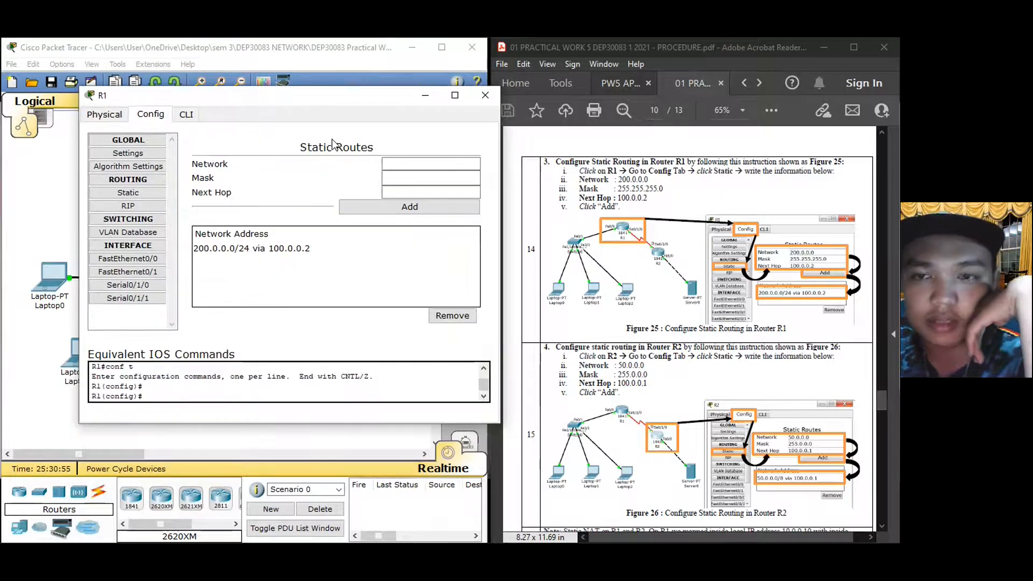
click(410, 162)
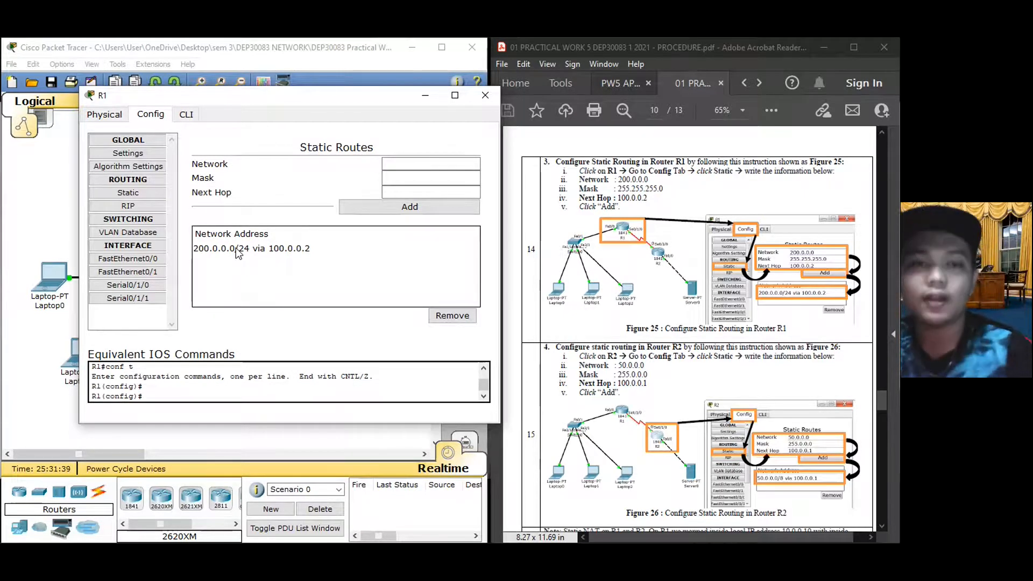
click(485, 96)
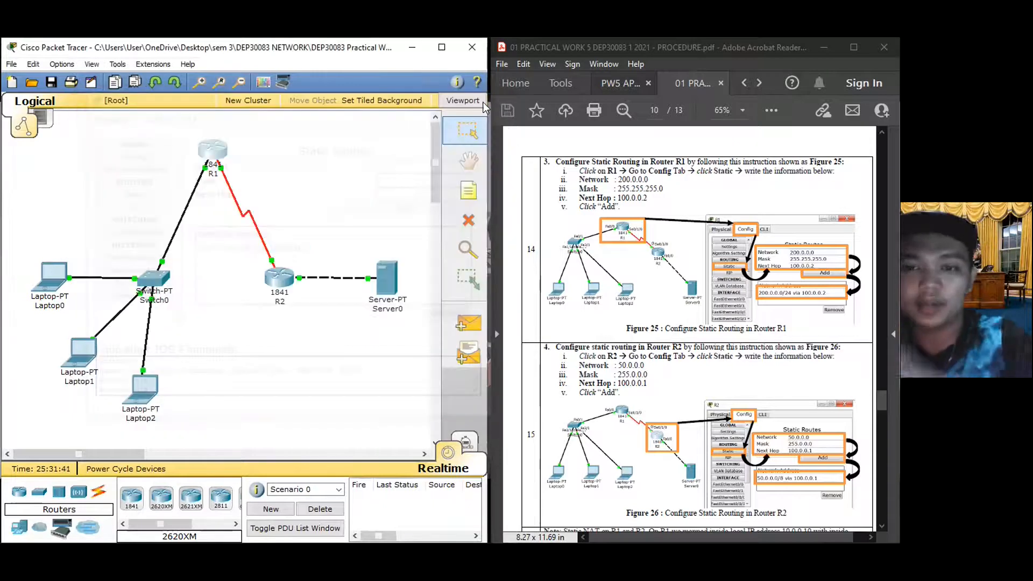
Read procedure steps 15 and 16 on R2's static routing and the inside local to inside global address mappings
scroll(697, 328, down, 1)
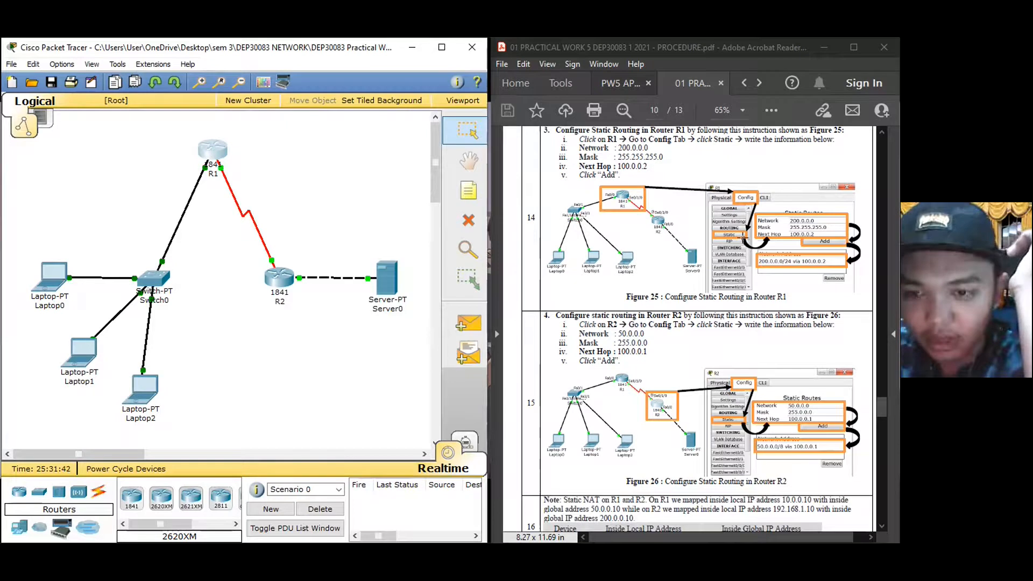
scroll(744, 480, down, 2)
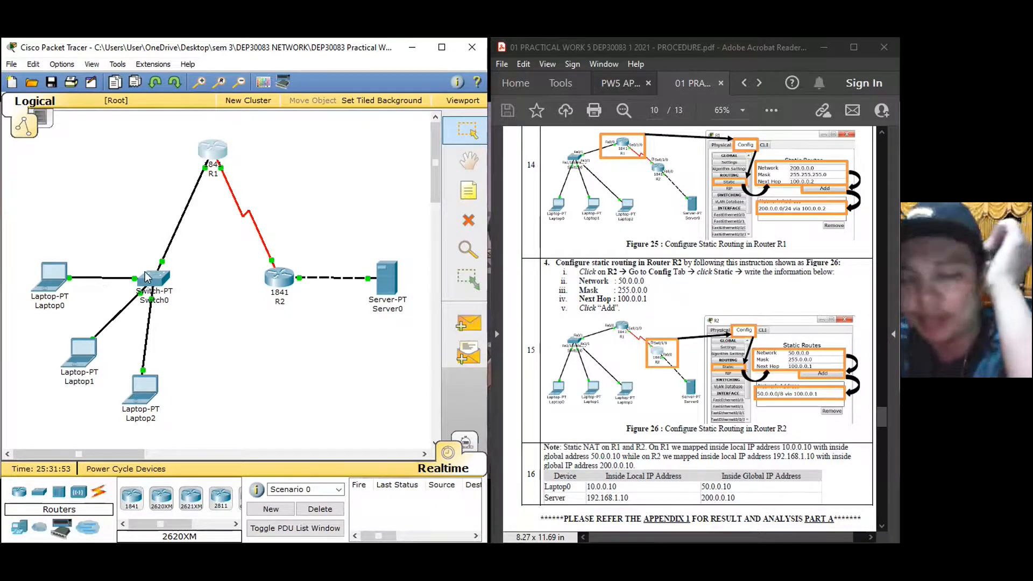
mouse_move(145, 277)
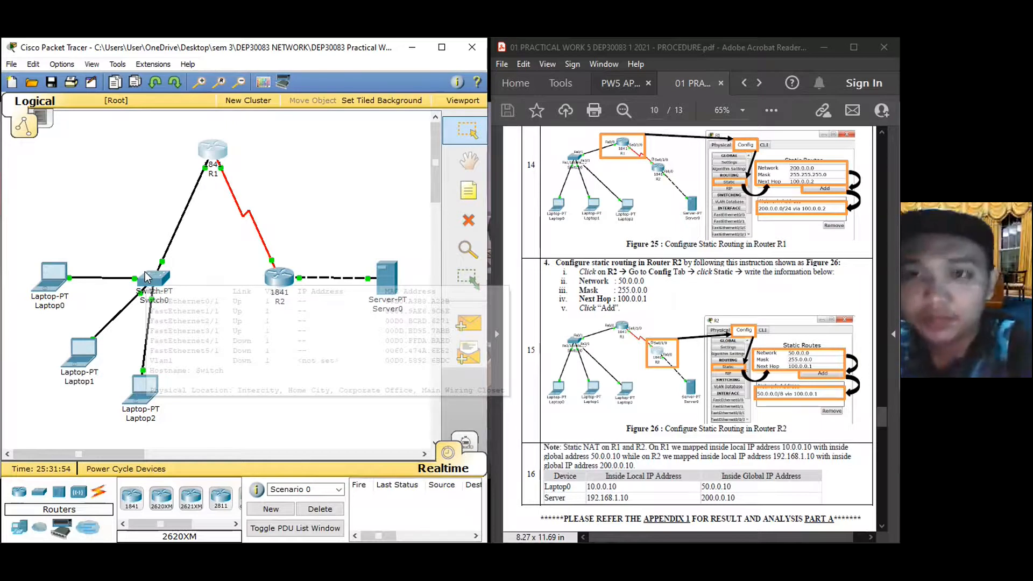
Switch to the Appendix 1 Part A document and examine the ipconfig and ping results with their explanations in Table A1
click(640, 85)
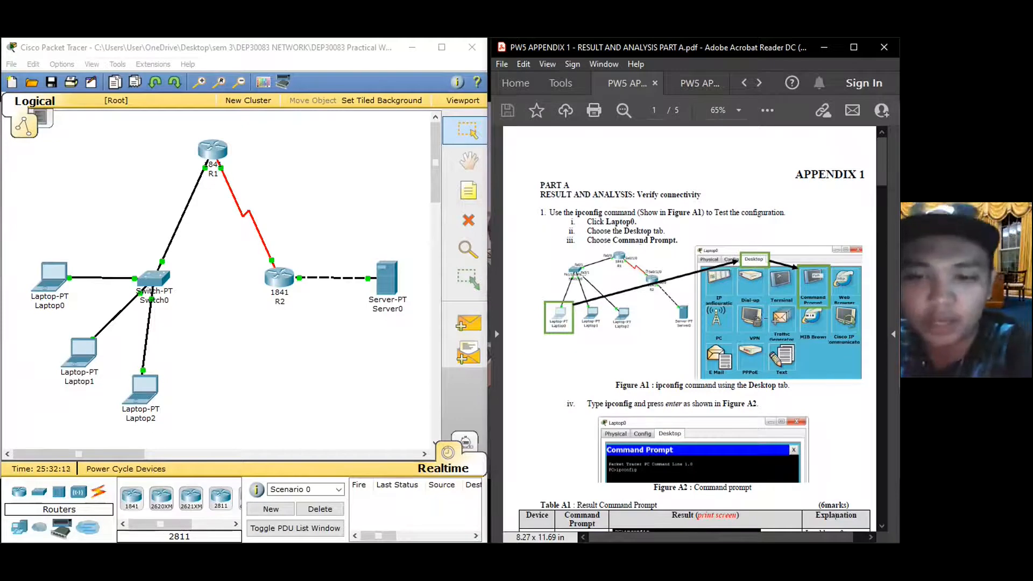
scroll(594, 295, down, 3)
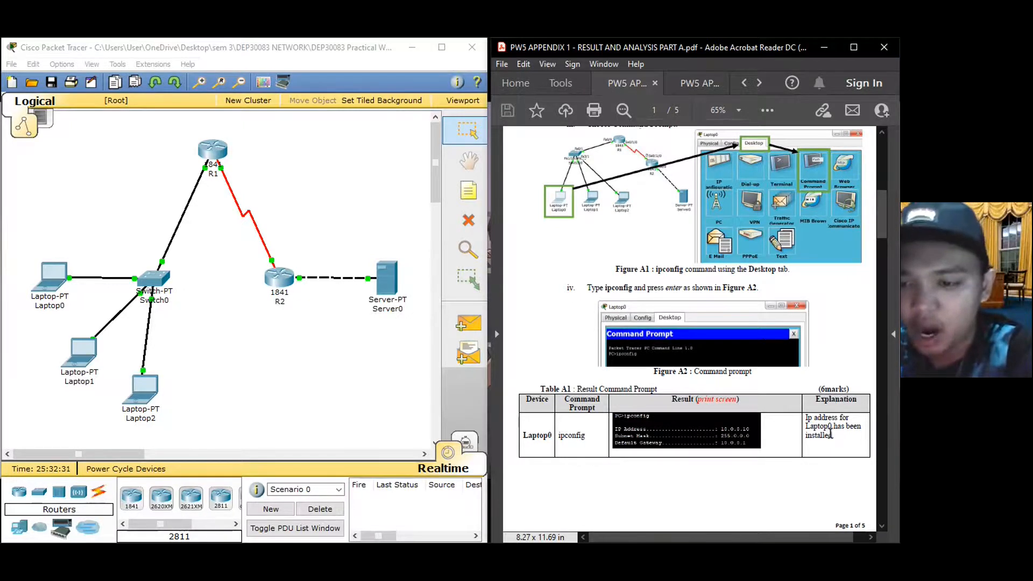
scroll(786, 435, down, 1)
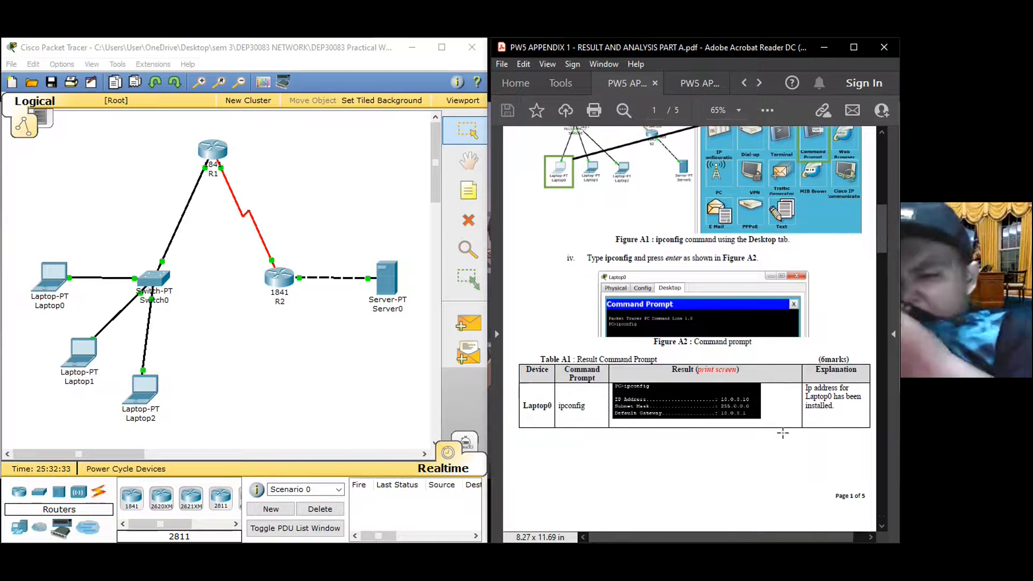
scroll(782, 433, down, 10)
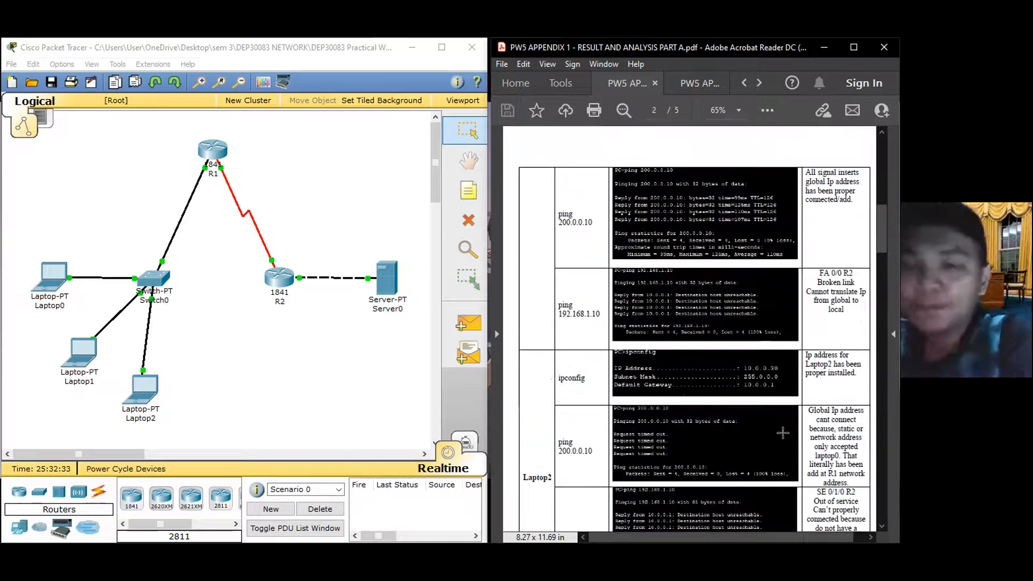
scroll(606, 262, down, 1)
scroll(605, 260, up, 1)
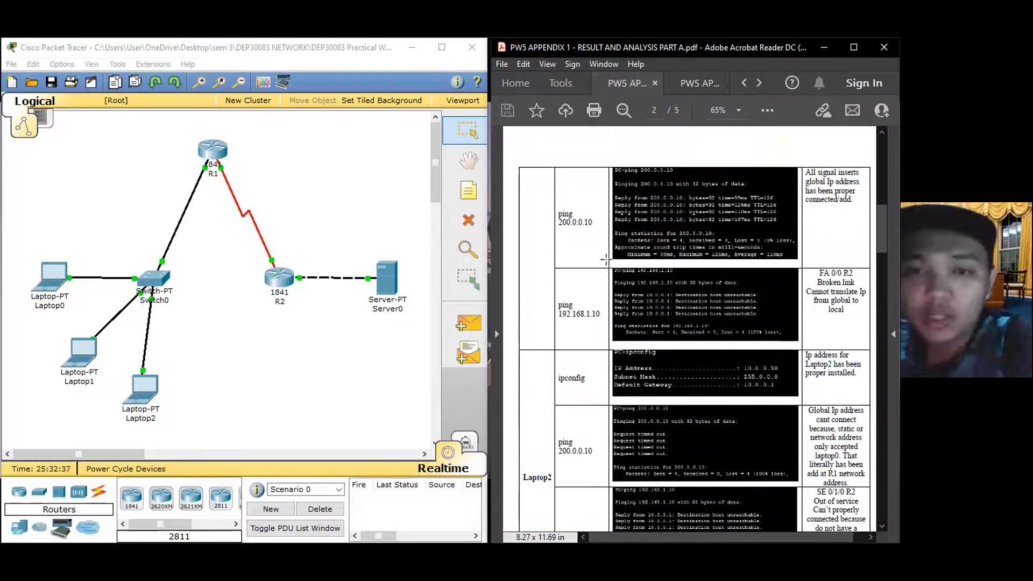
scroll(605, 261, up, 10)
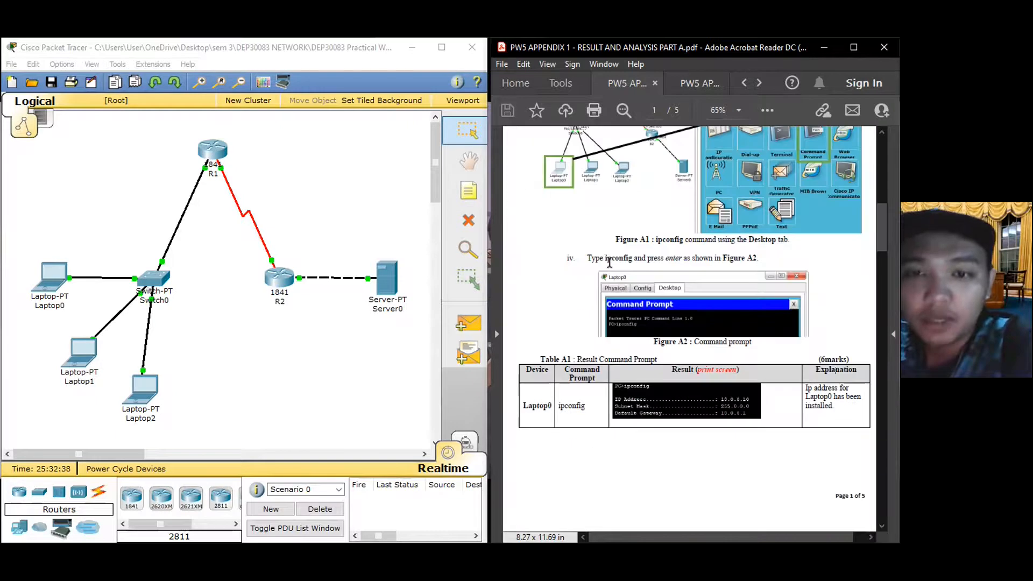
Ping the server's global address 200.0.0.10 from Laptop0's command prompt, as listed in Table A1, and close the laptop's window
scroll(610, 263, down, 10)
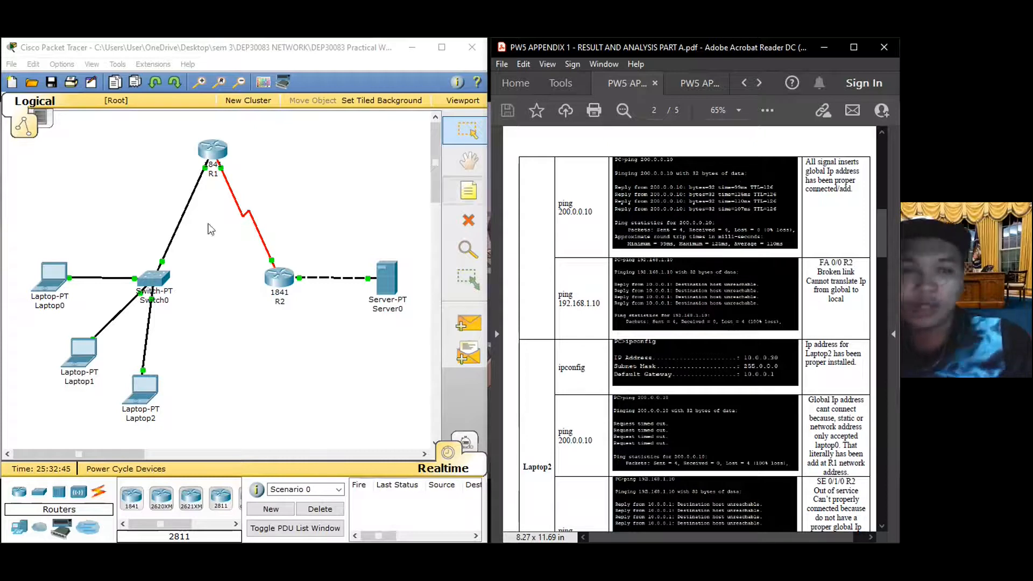
click(52, 276)
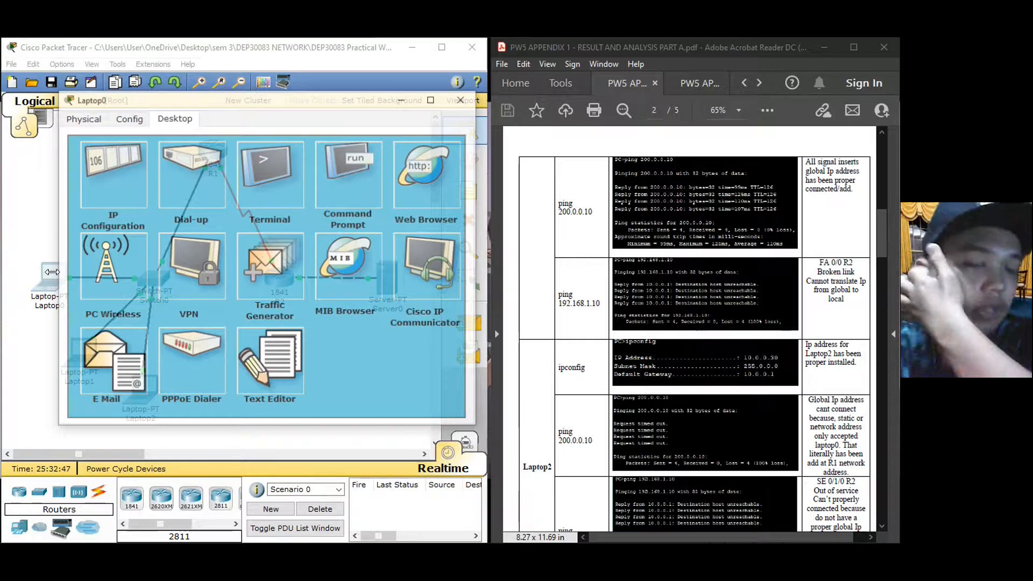
click(348, 175)
text(ping )
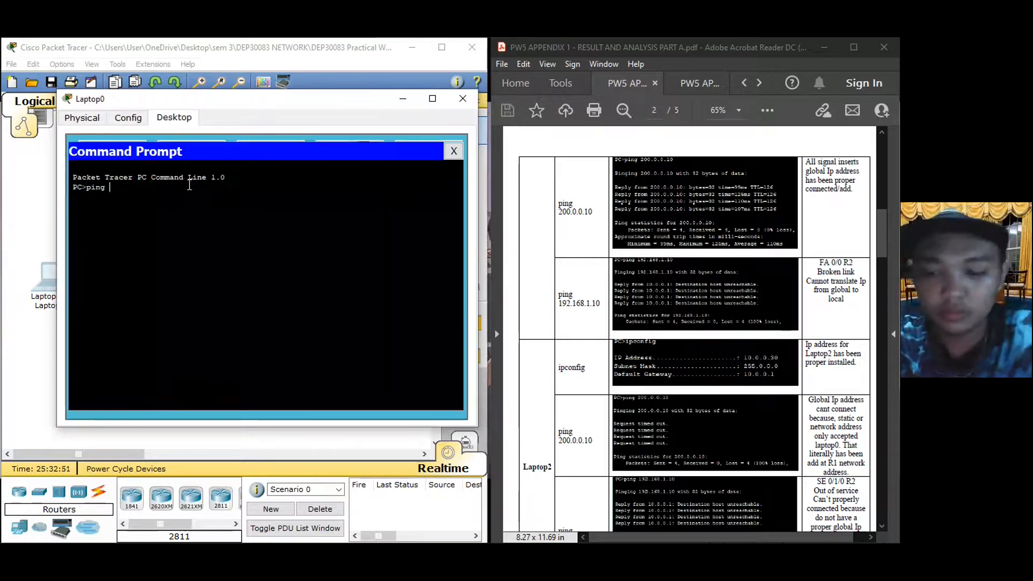
text(200.0.0.10)
key(Return)
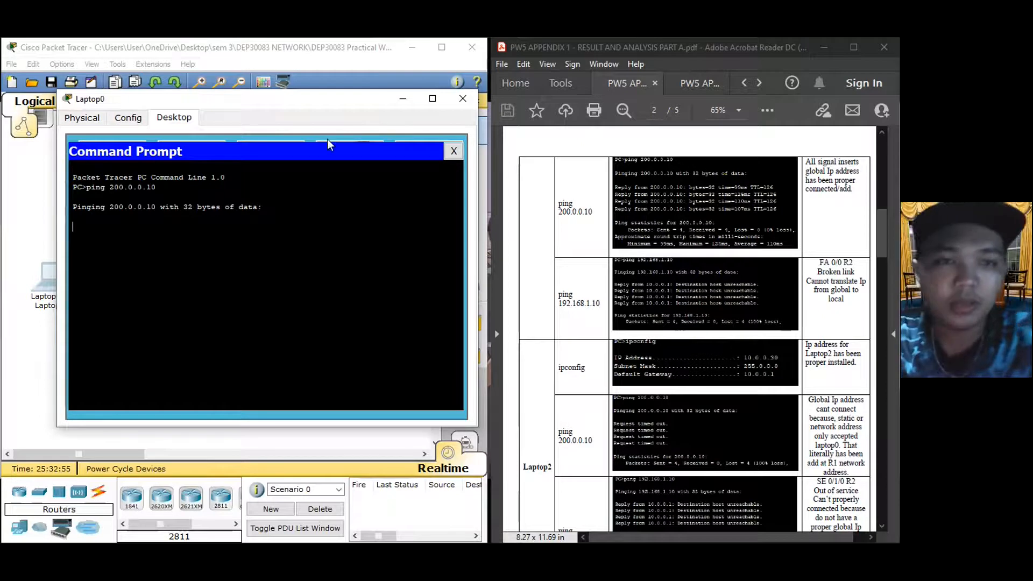
click(463, 98)
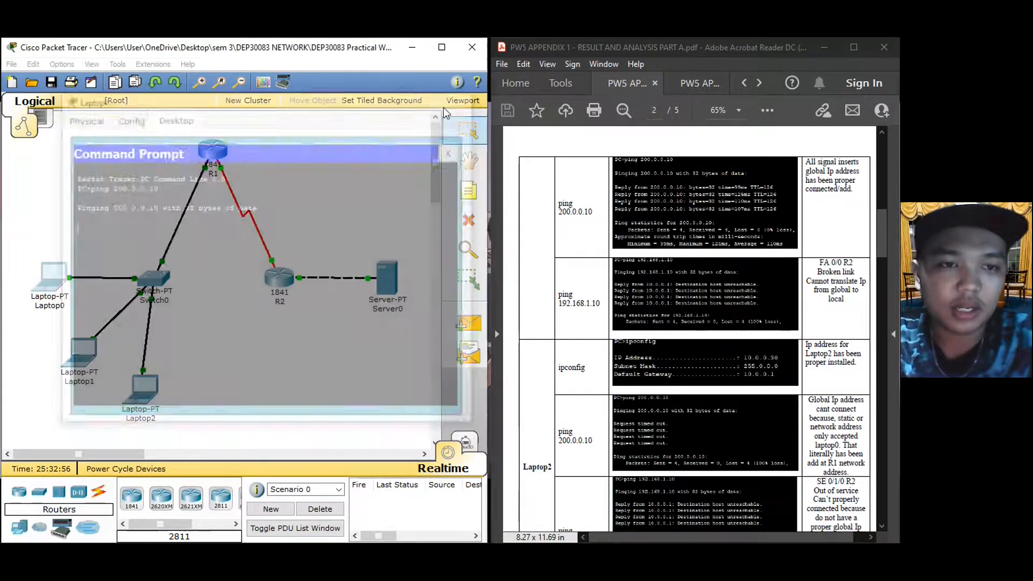
View router R1's command line session and close its window
click(215, 150)
click(200, 154)
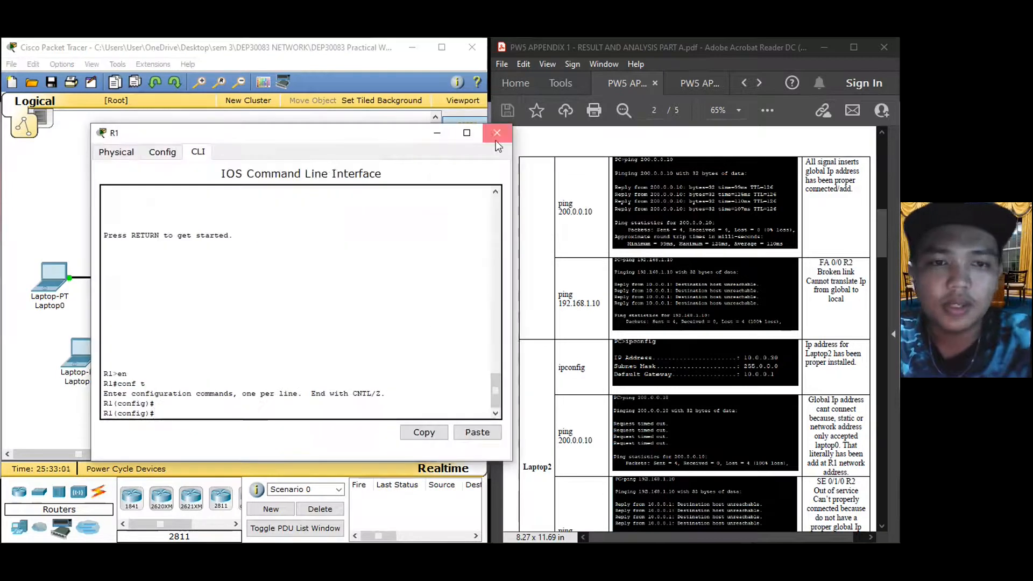
click(493, 134)
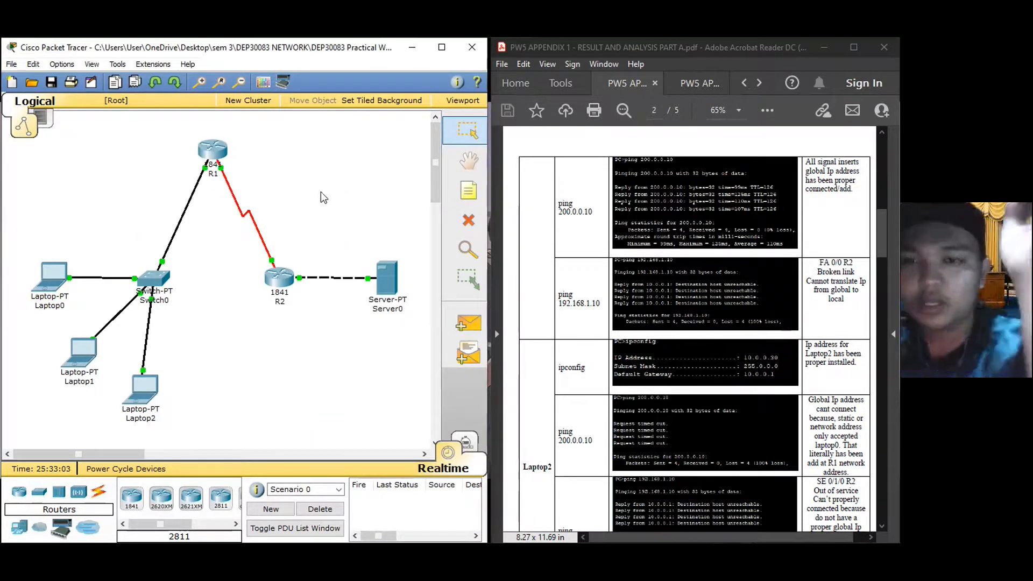
Reopen Laptop0's command prompt and repeat the ping to 200.0.0.10
click(54, 278)
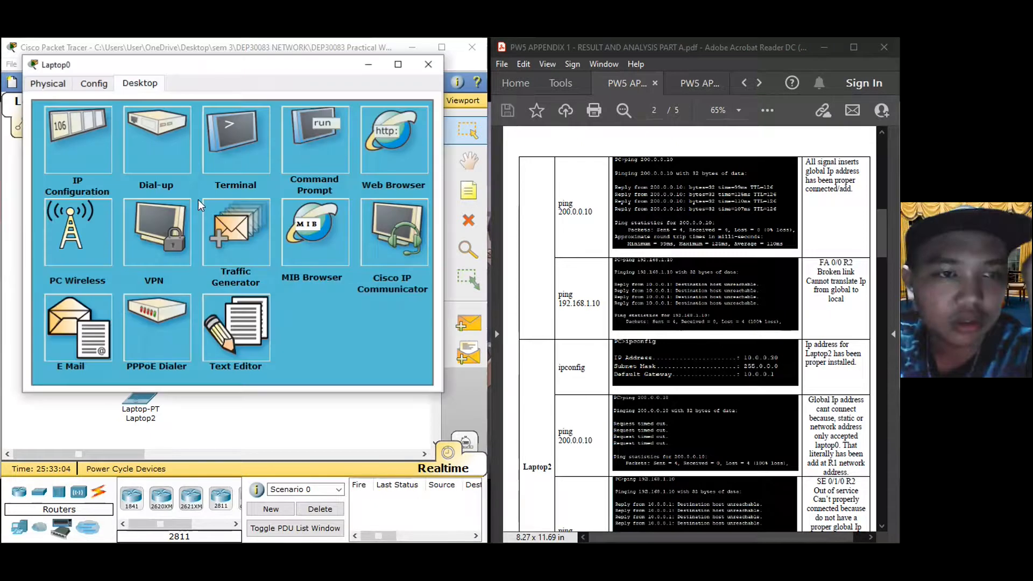
click(315, 141)
text(ping 200.0.0.10)
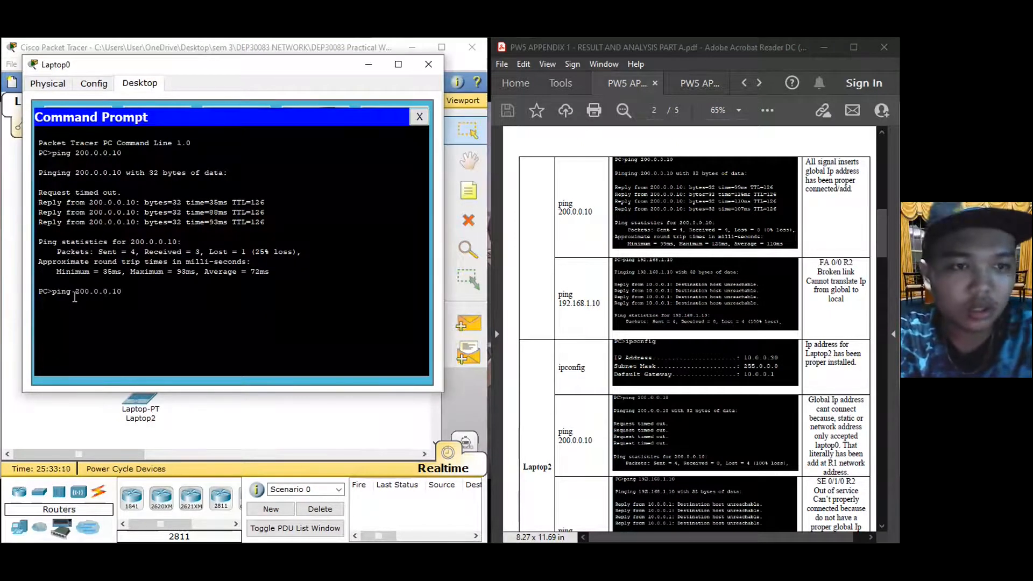
key(Return)
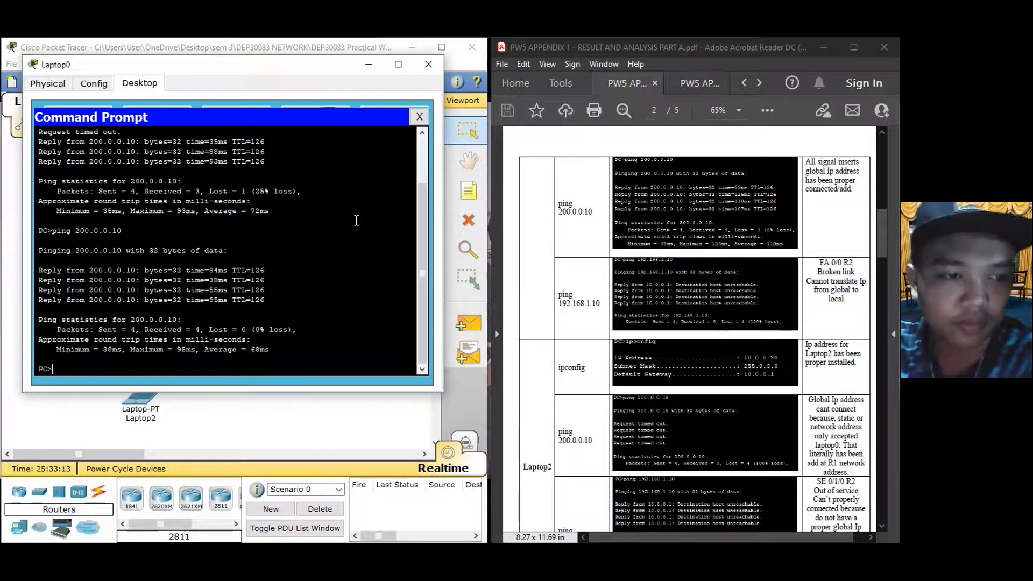
click(436, 70)
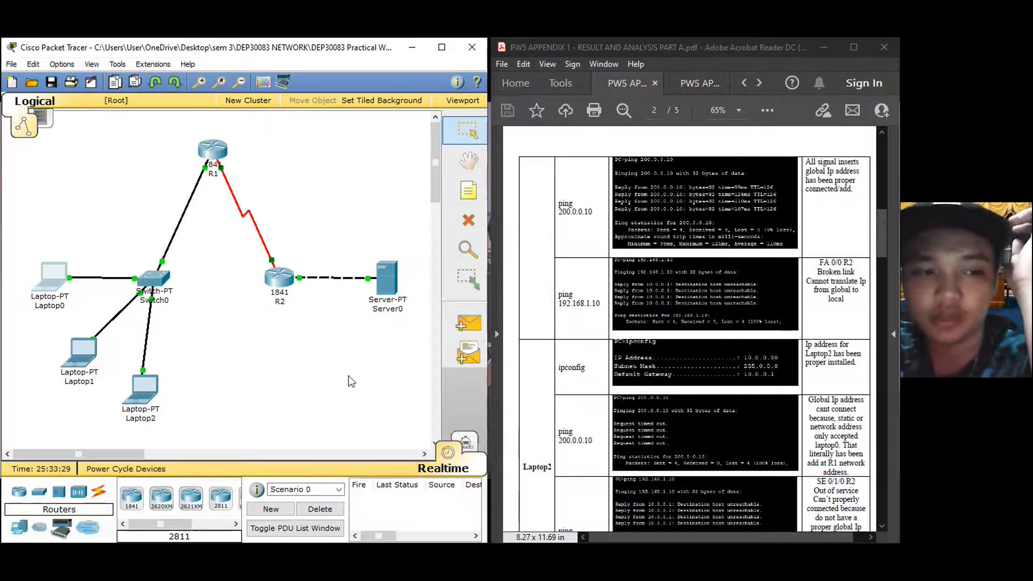
Ping the server's local address 192.168.1.10 from Laptop0's command prompt
click(536, 308)
click(142, 299)
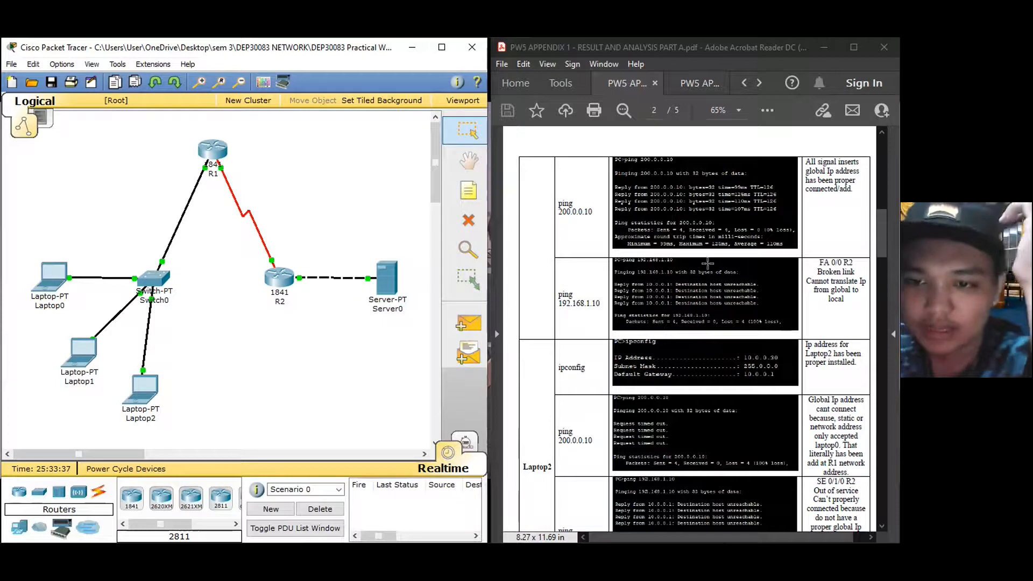
click(56, 290)
click(348, 192)
text(ping 19)
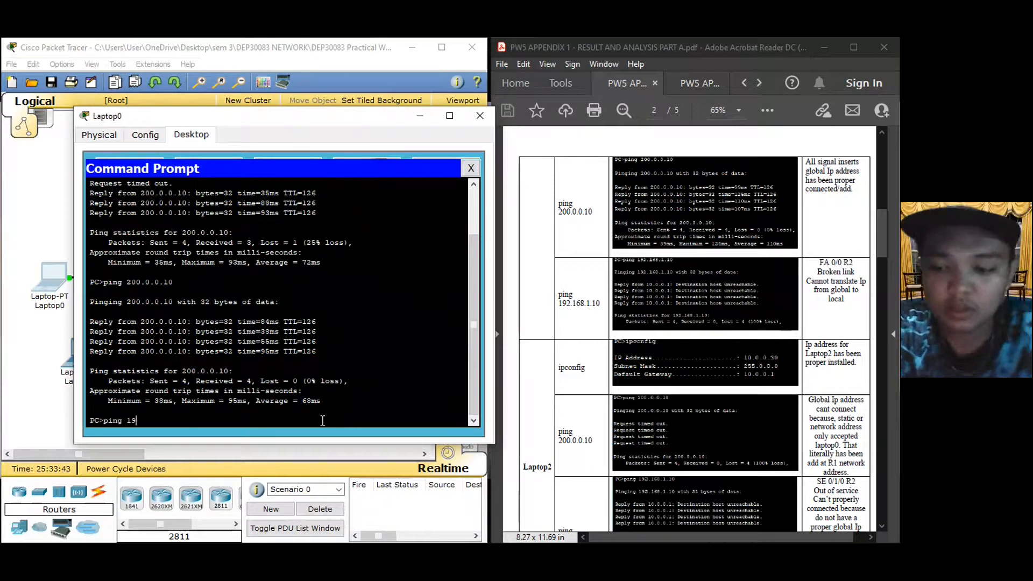
text(2.168)
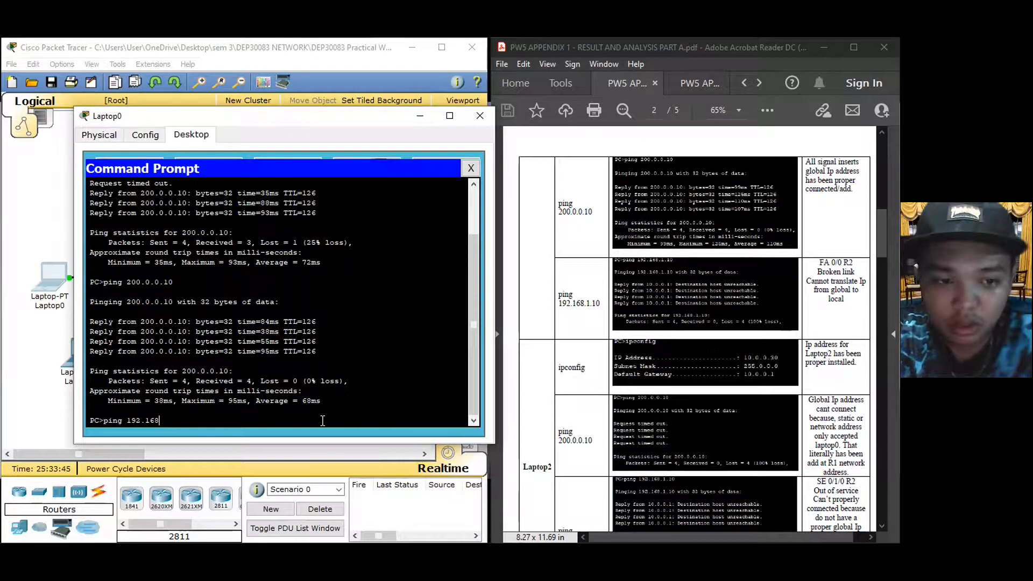
text(.1.10)
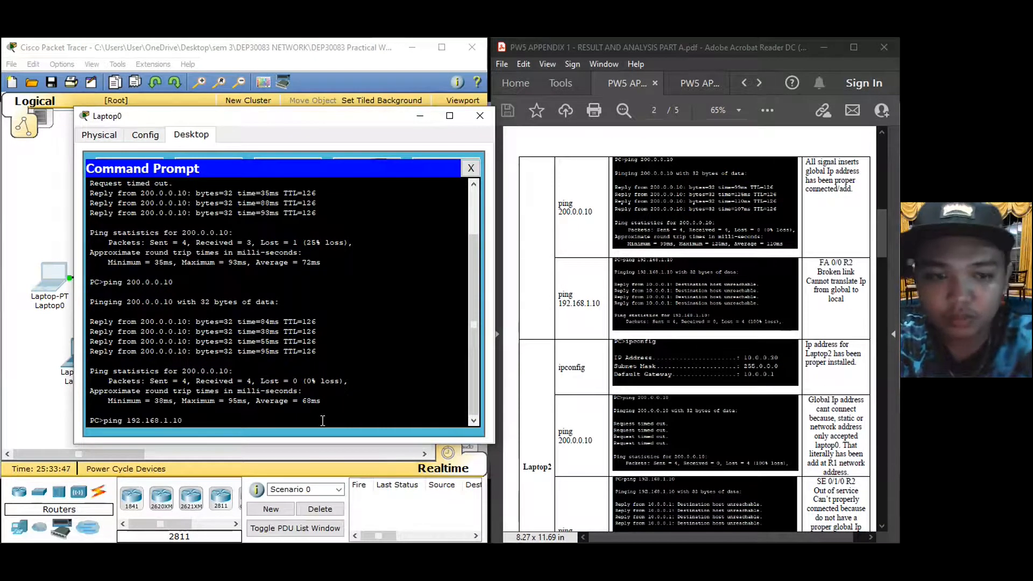
key(Return)
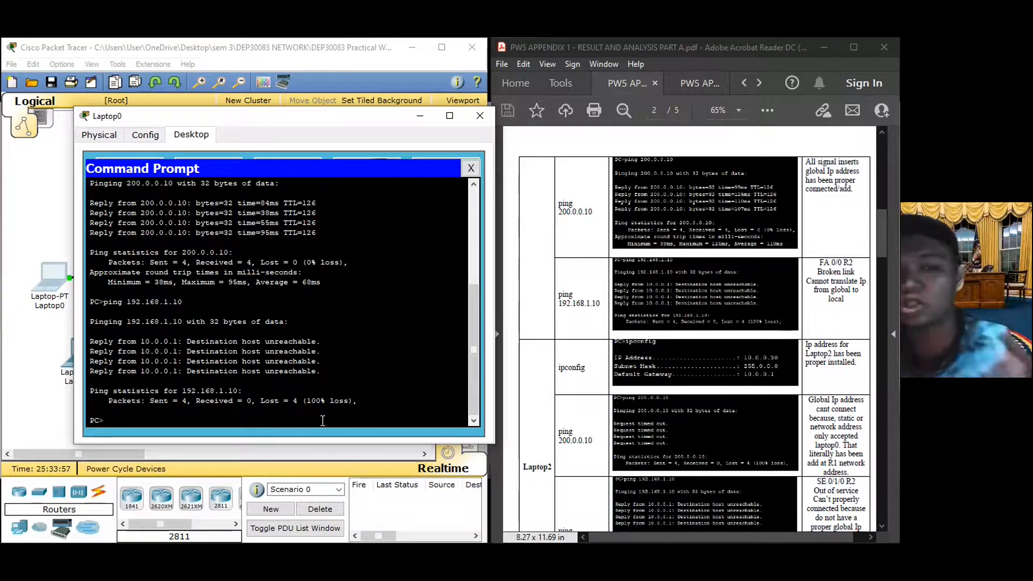
Move the Laptop0 window clear of the topology to compare its ping results with the network path, and close it
drag(241, 122, 344, 123)
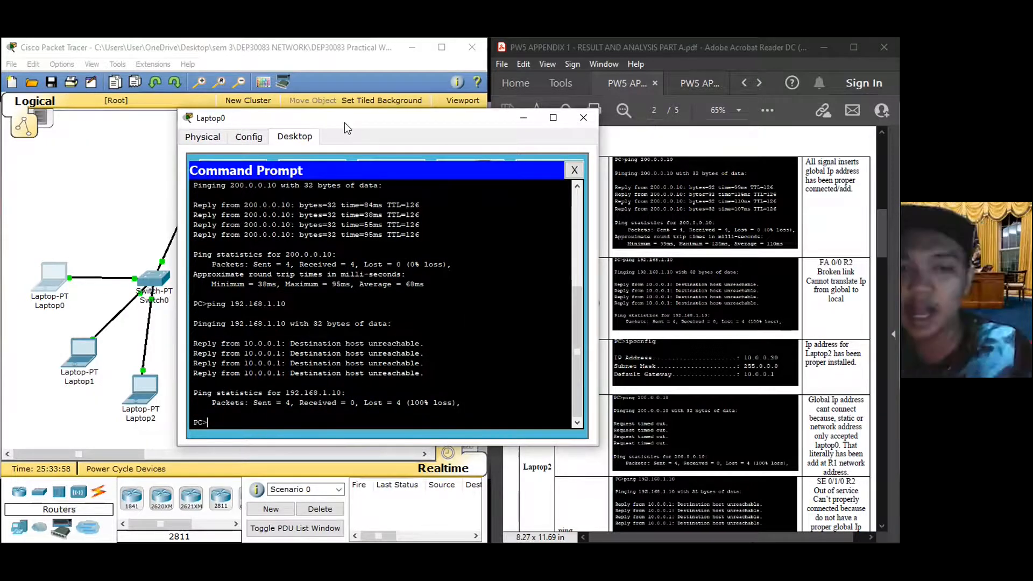
drag(344, 121, 479, 69)
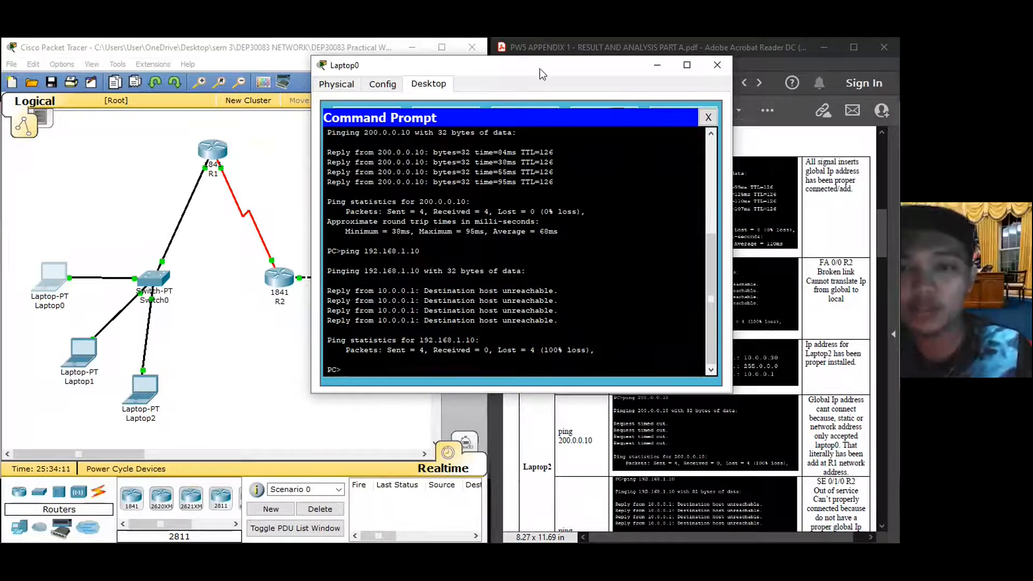
drag(537, 69, 642, 63)
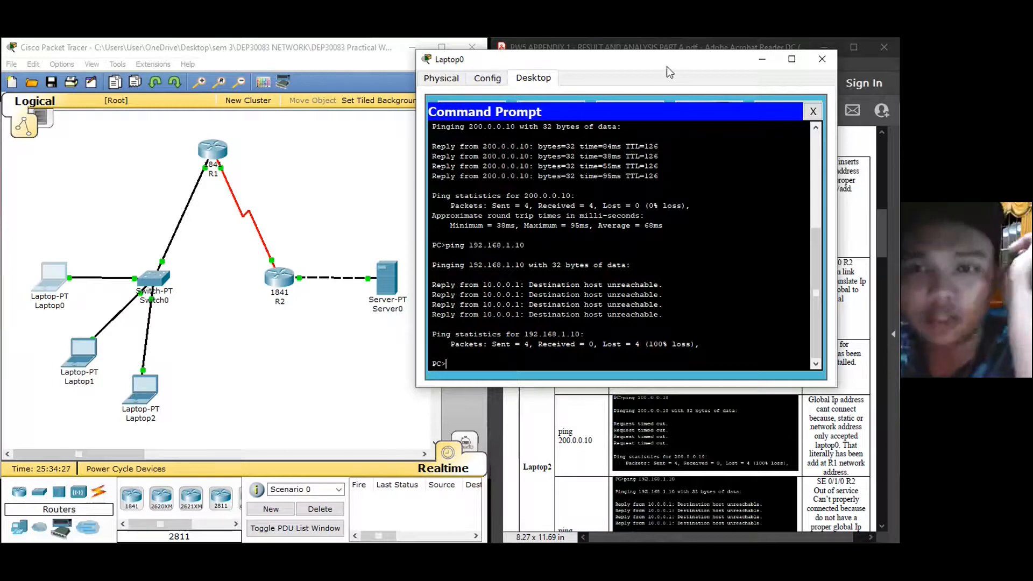
drag(667, 67, 590, 61)
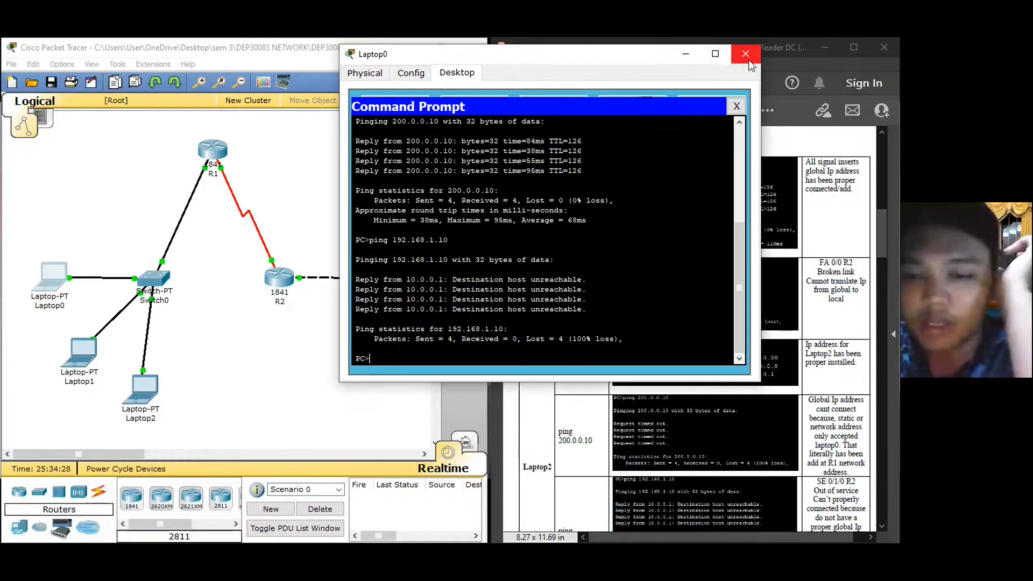
click(745, 54)
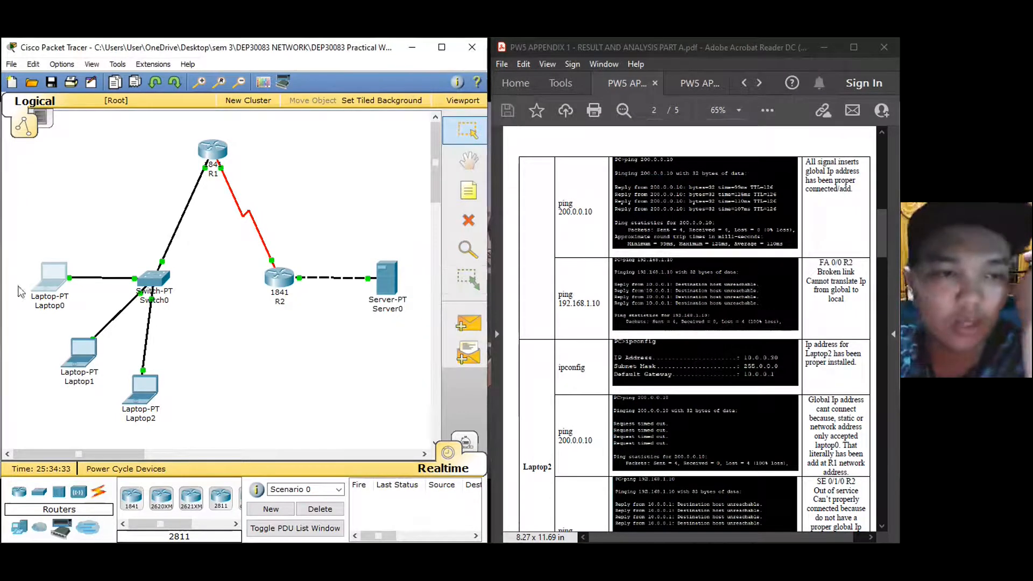
Reopen Laptop0, place its command prompt beside the topology, and check the interface IP addresses of router R1
click(46, 276)
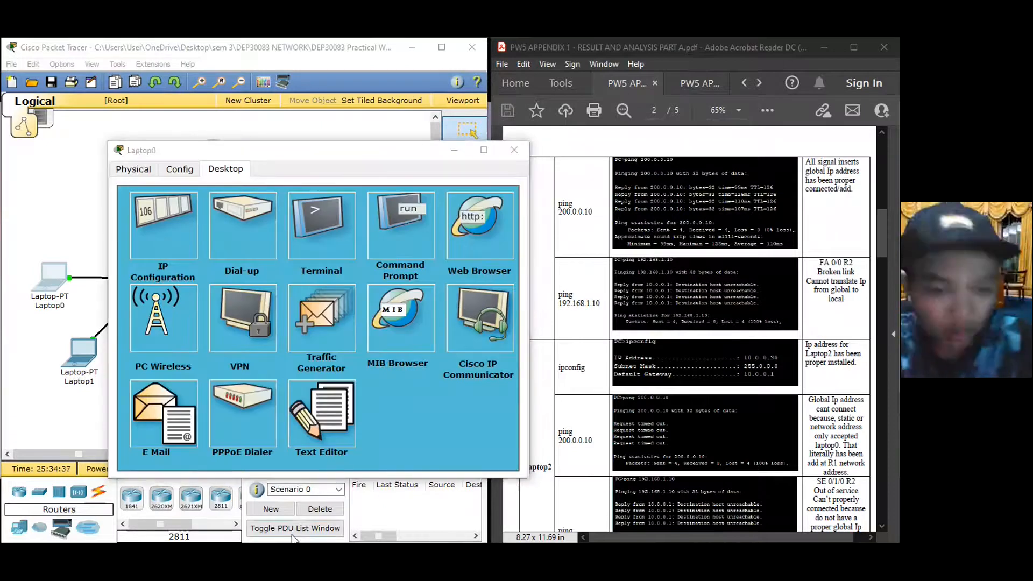
key(super)
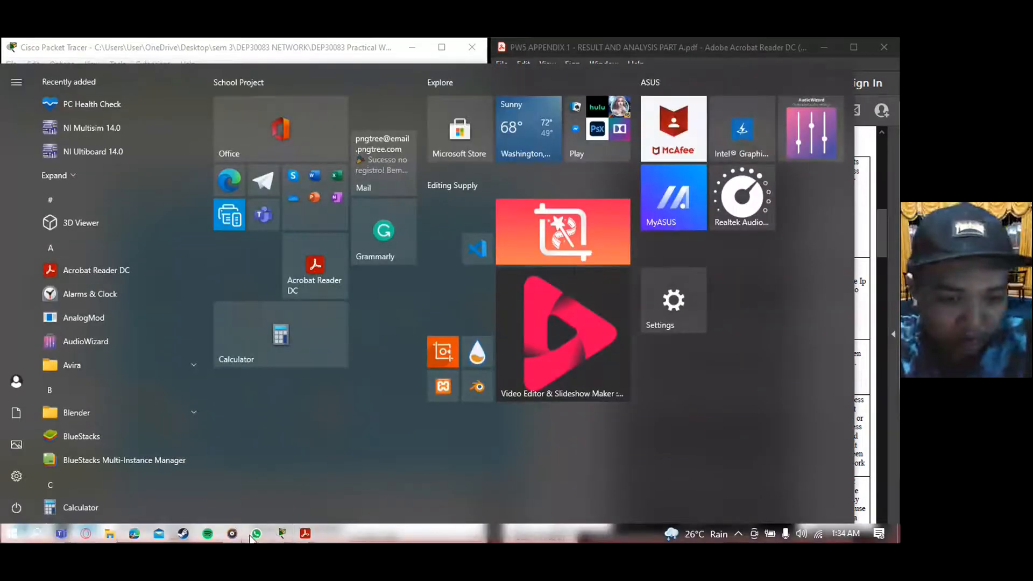
mouse_move(281, 535)
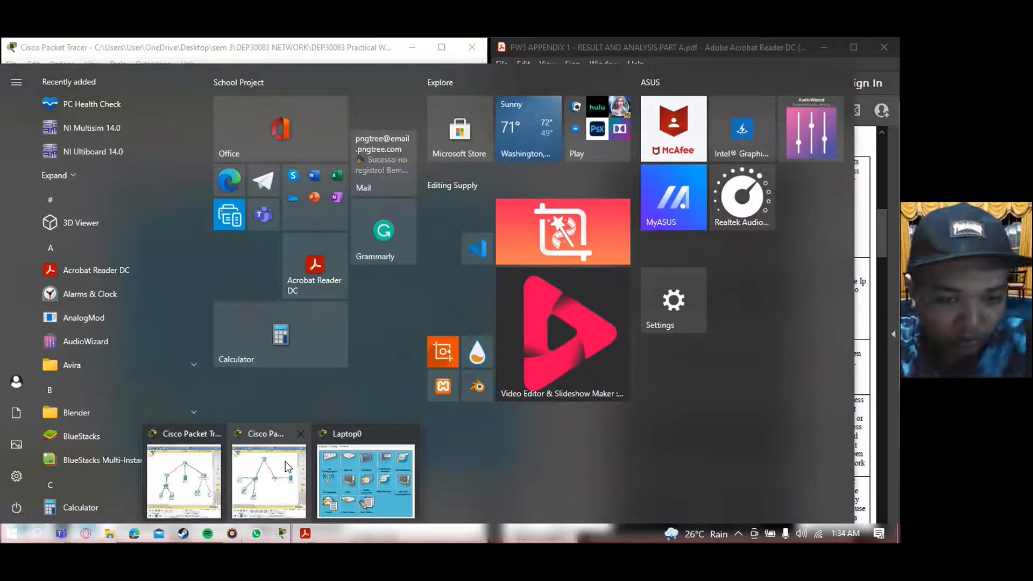
mouse_move(287, 467)
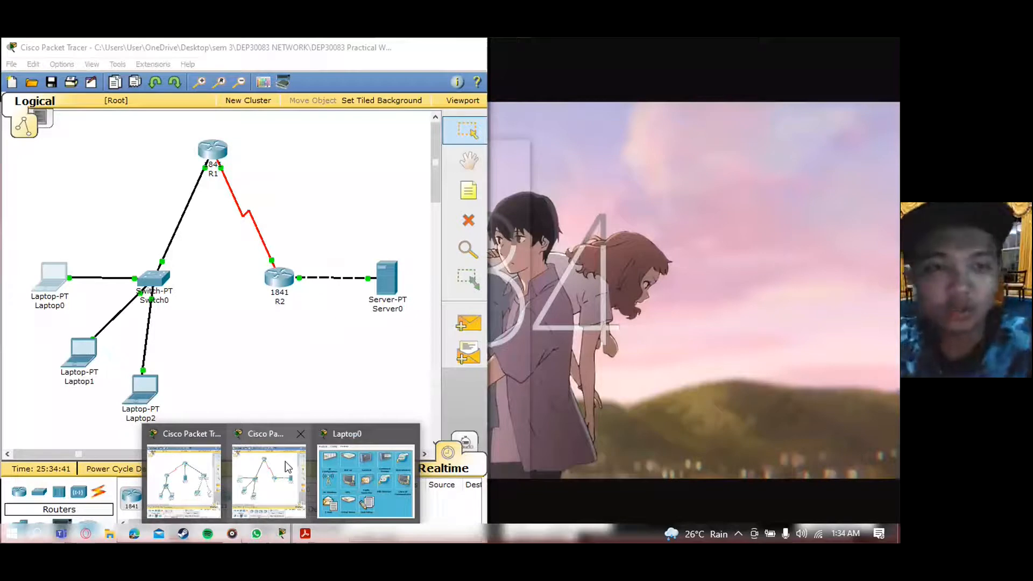
click(366, 479)
drag(390, 154, 690, 117)
click(237, 161)
mouse_move(217, 156)
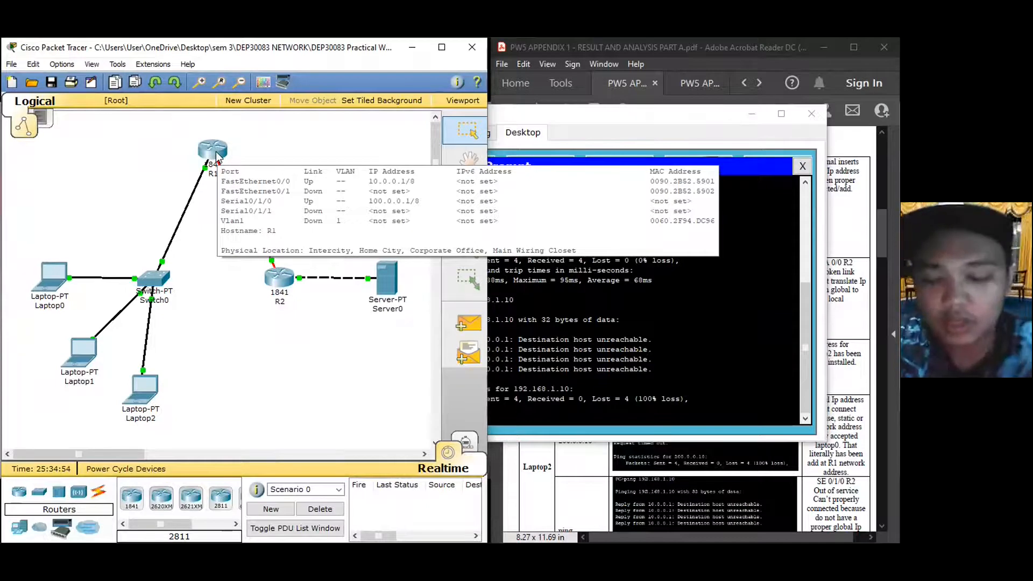
Ping router R1's two interface addresses, 10.0.0.1 and 100.0.0.1, from Laptop0's command prompt
click(547, 417)
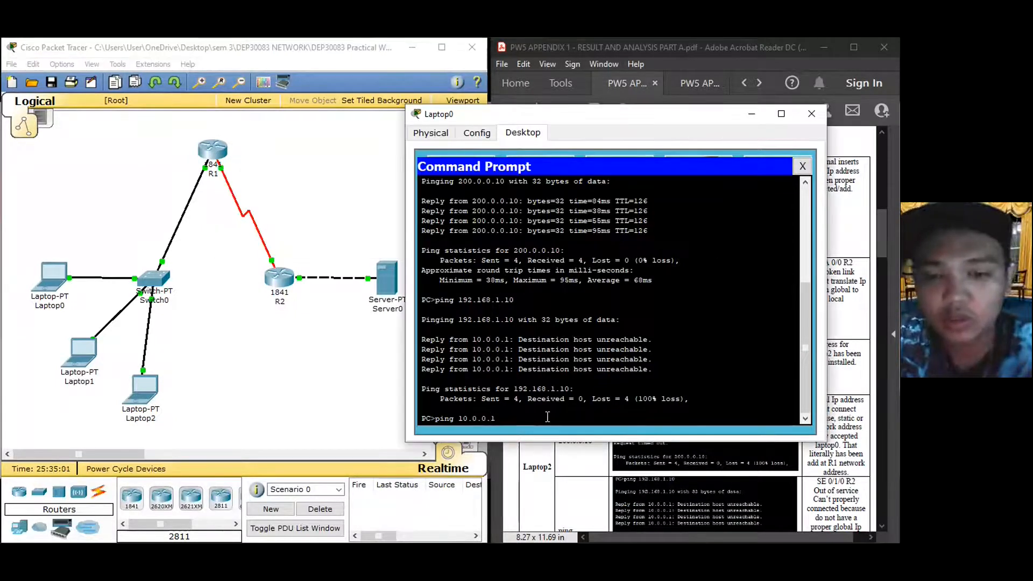
key(Return)
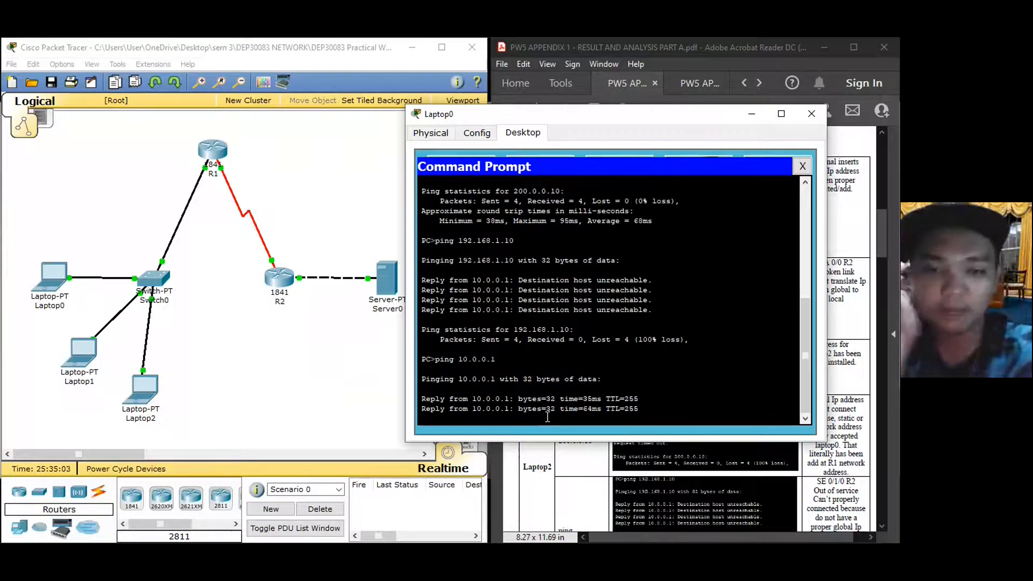
text(ping )
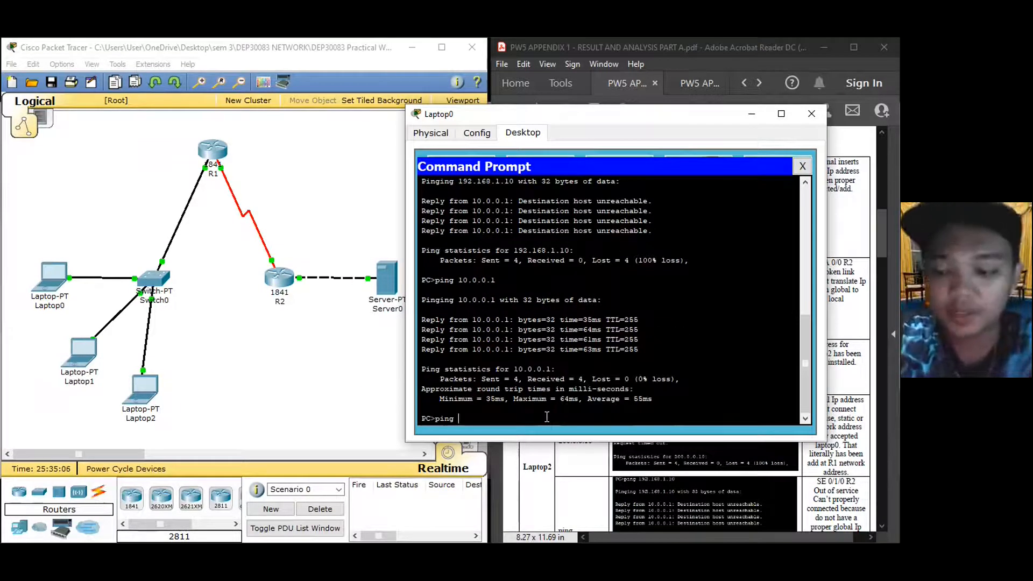
text(100.0.0.)
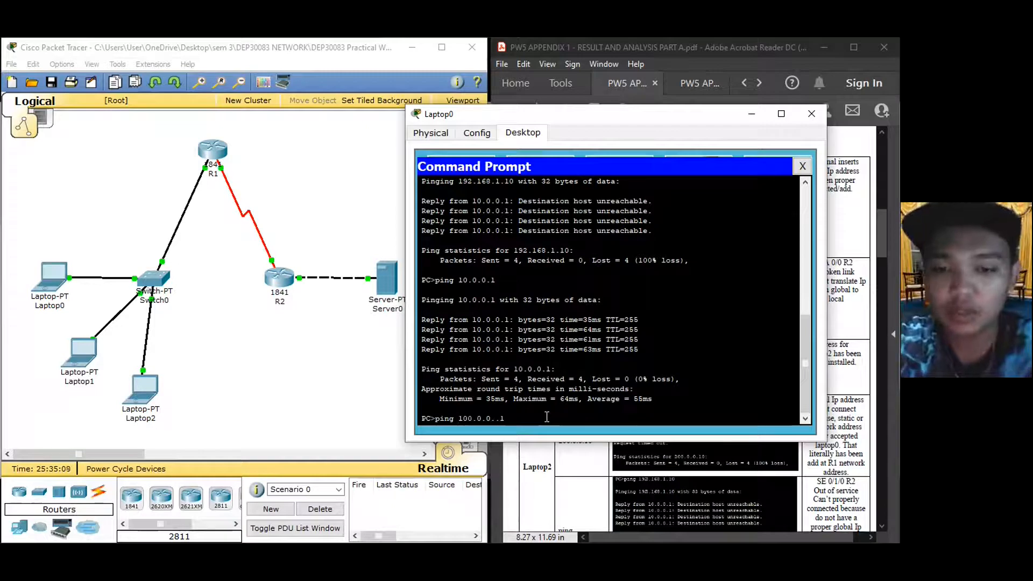
text(1)
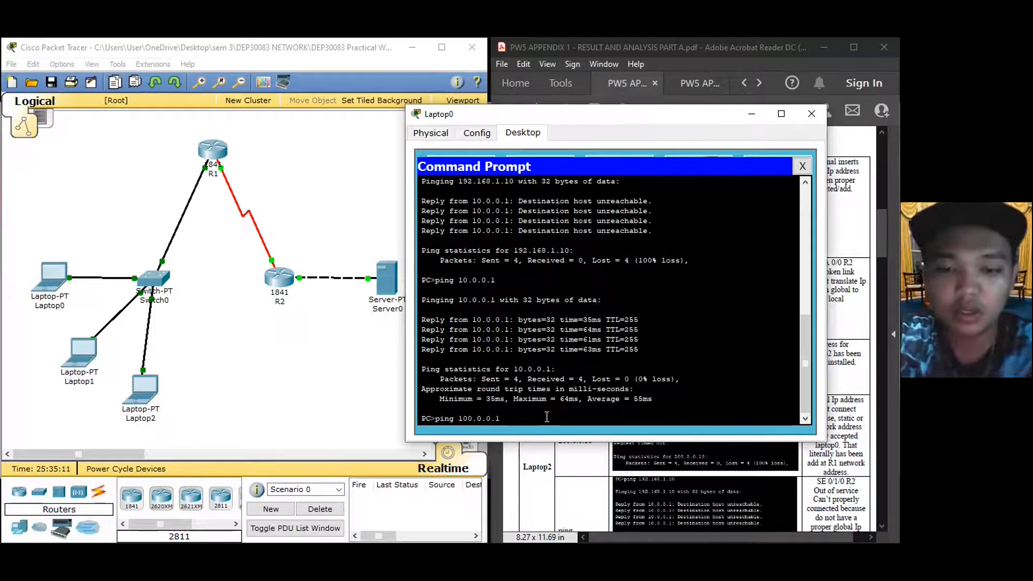
key(Return)
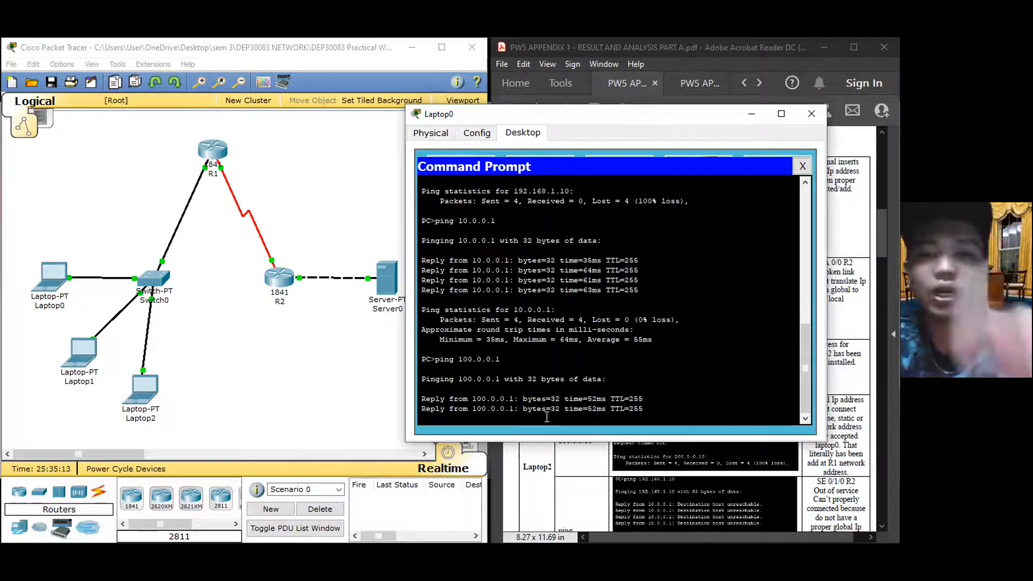
Check the IP address settings of router R2's FastEthernet0/0 and Serial0/1/0 interfaces
drag(632, 124, 670, 104)
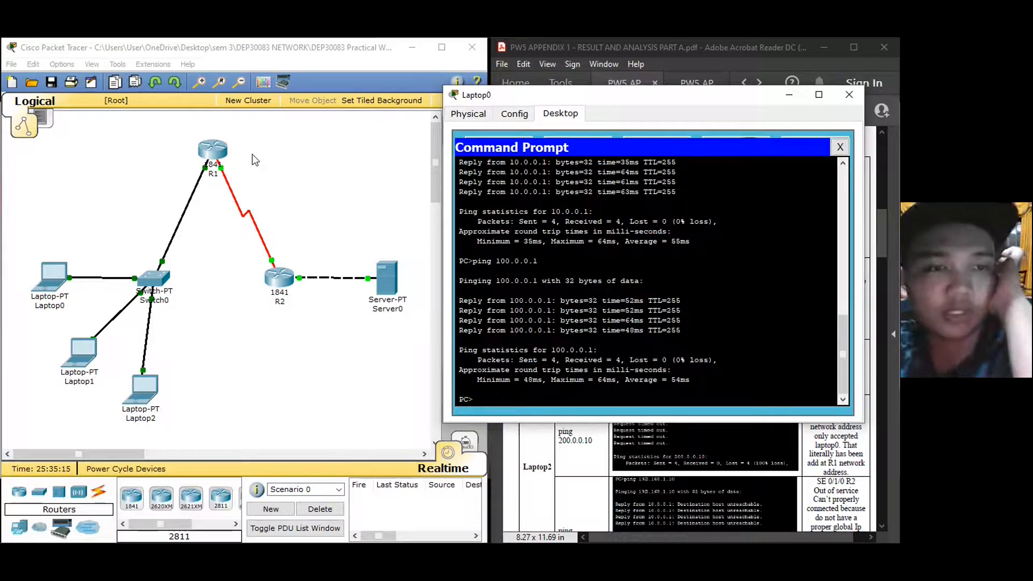
click(279, 277)
click(71, 225)
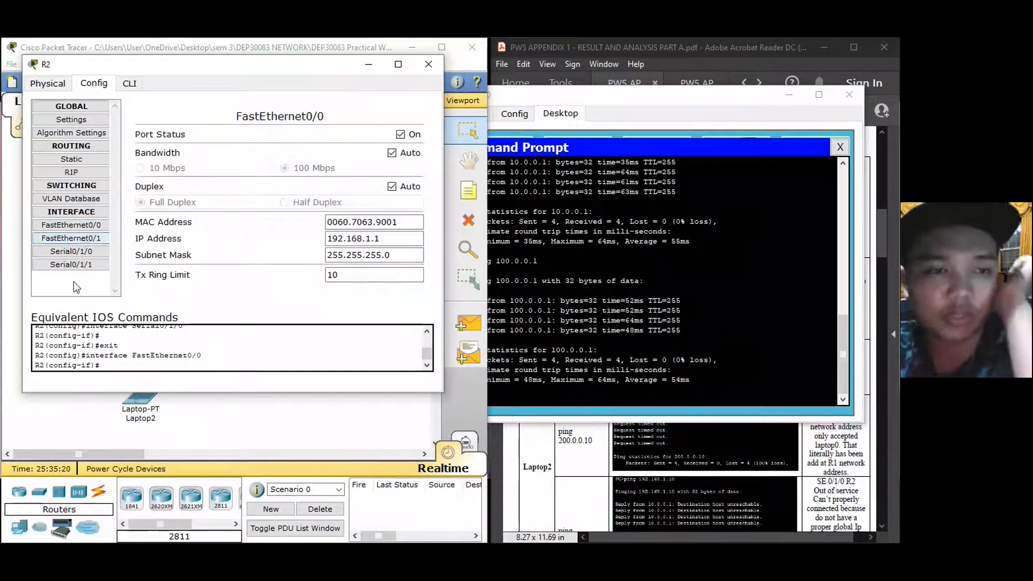
click(86, 252)
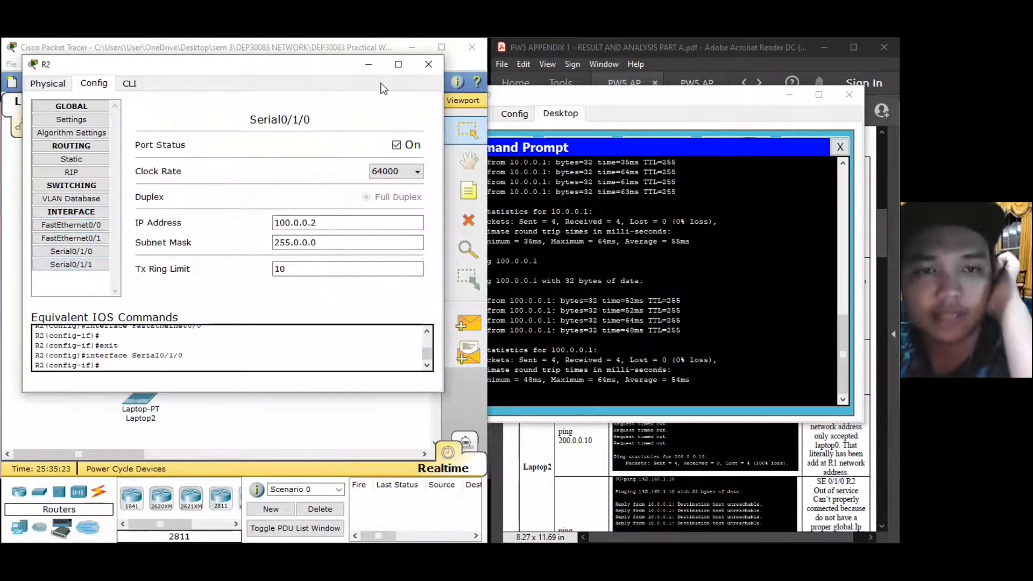
Close the R2 window and ping R2's serial address 100.0.0.2 from Laptop0's command prompt
click(418, 76)
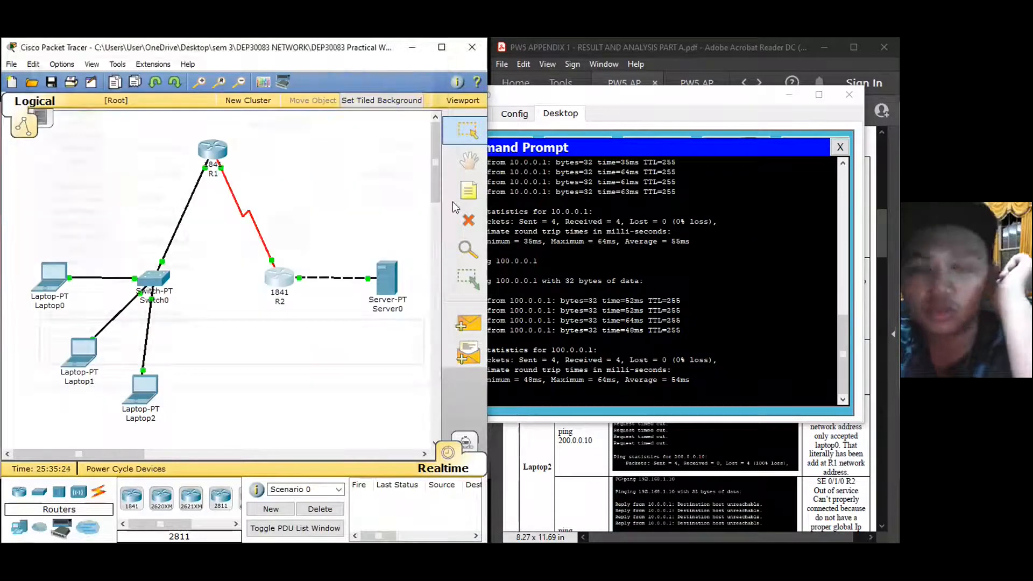
click(544, 399)
text(pi)
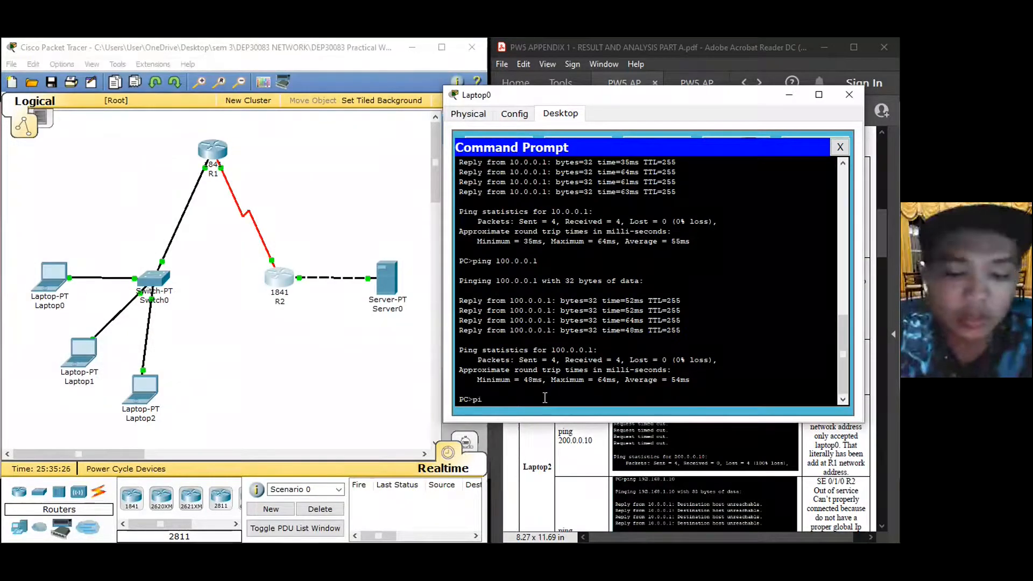
text(ng 1)
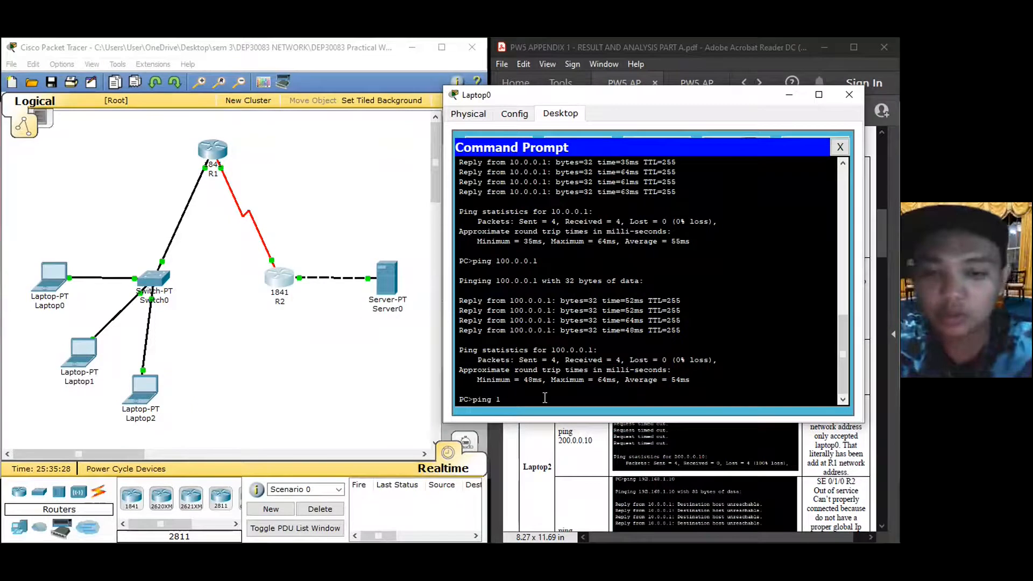
text(00.0.0.2)
key(Return)
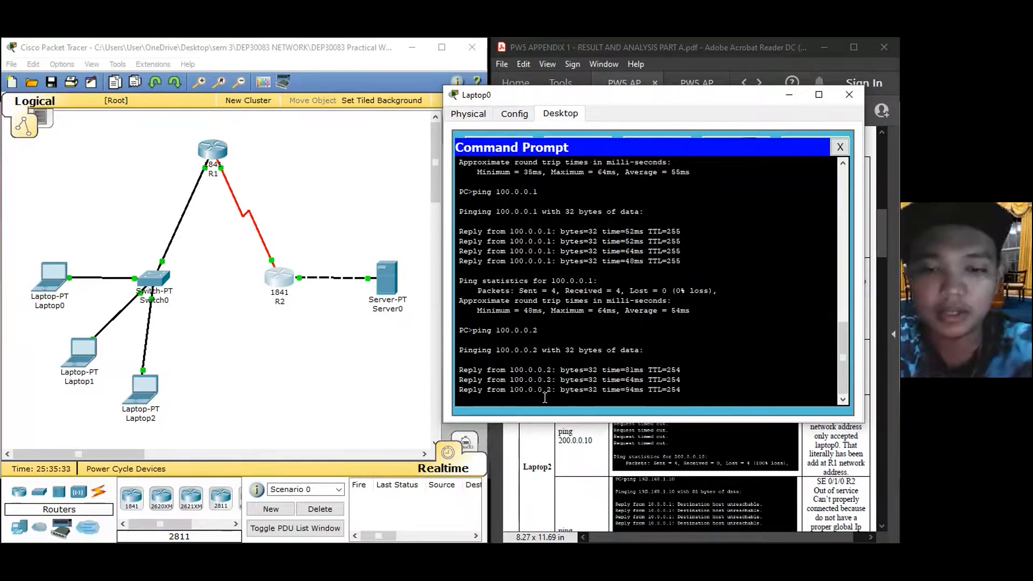
Ping R2's FastEthernet0/0 address 192.168.1.1 from Laptop0's command prompt
text(ping)
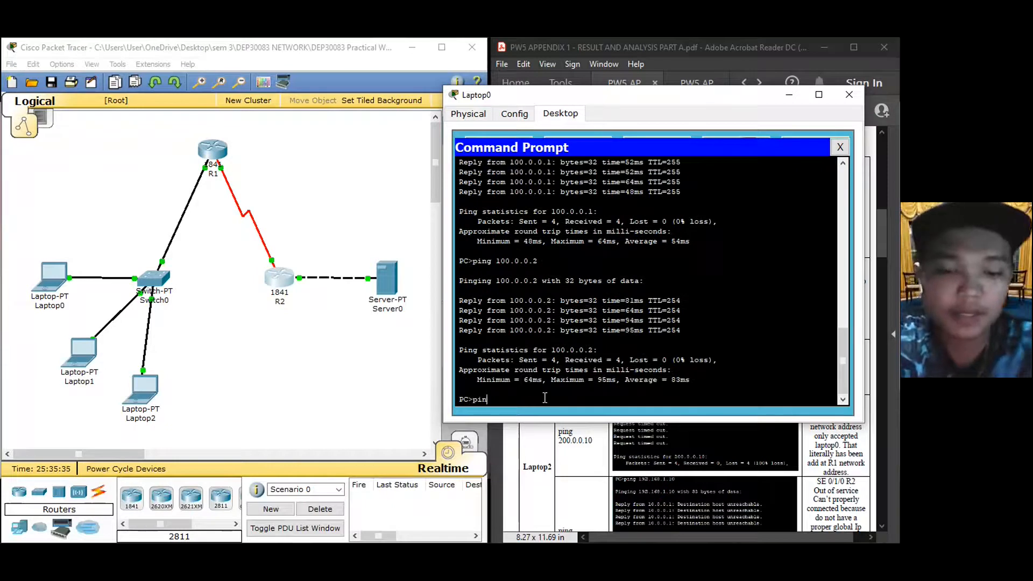
text(192.1668.1)
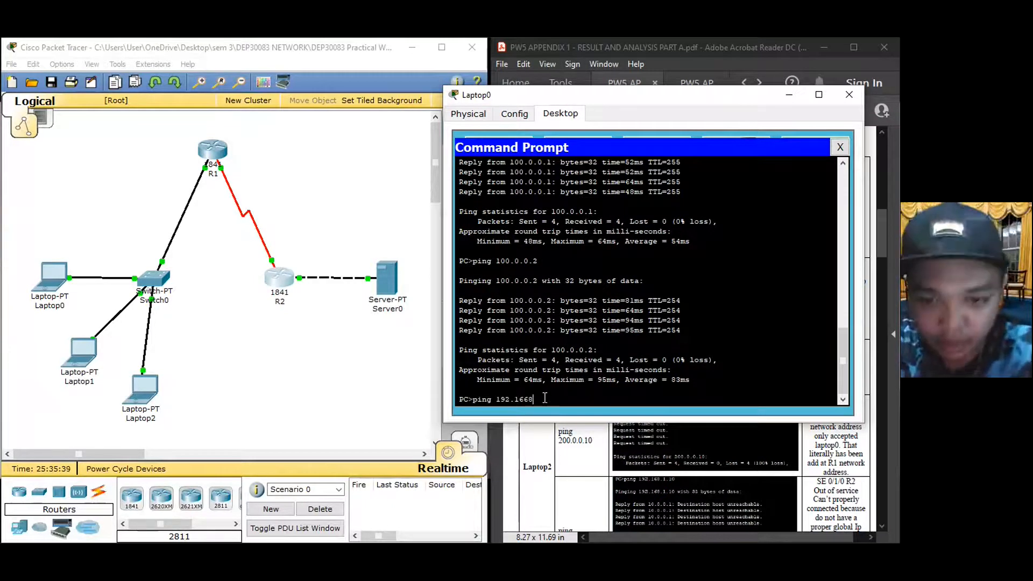
key(BackSpace)
key(BackSpace)
key(BackSpace)
key(BackSpace)
text(8.1.)
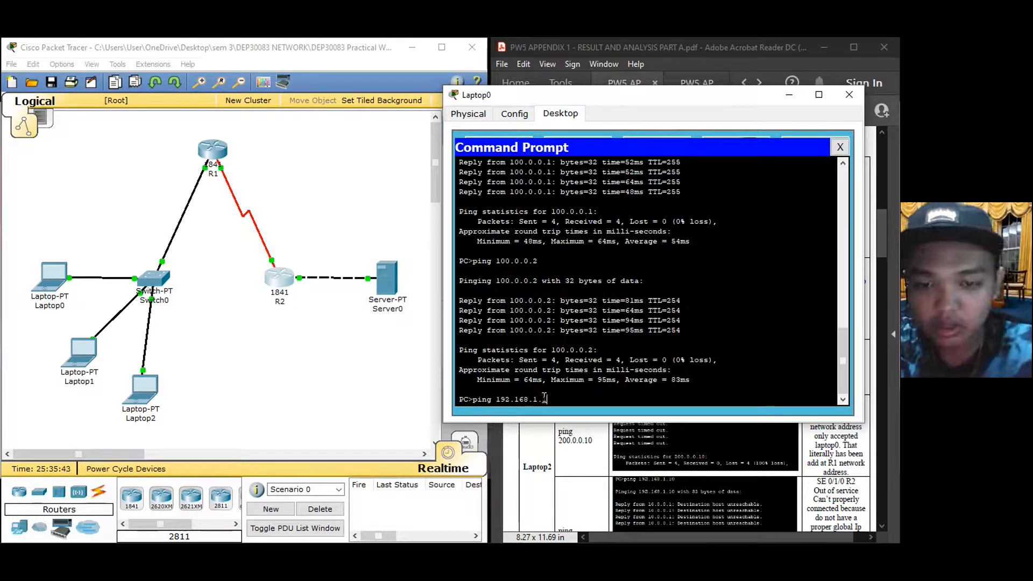
text(1)
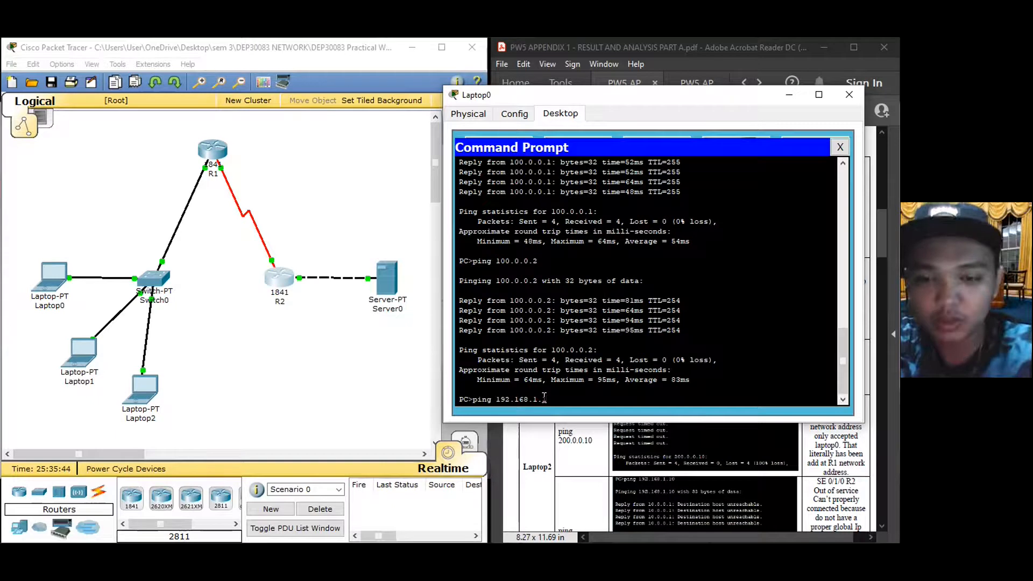
key(Return)
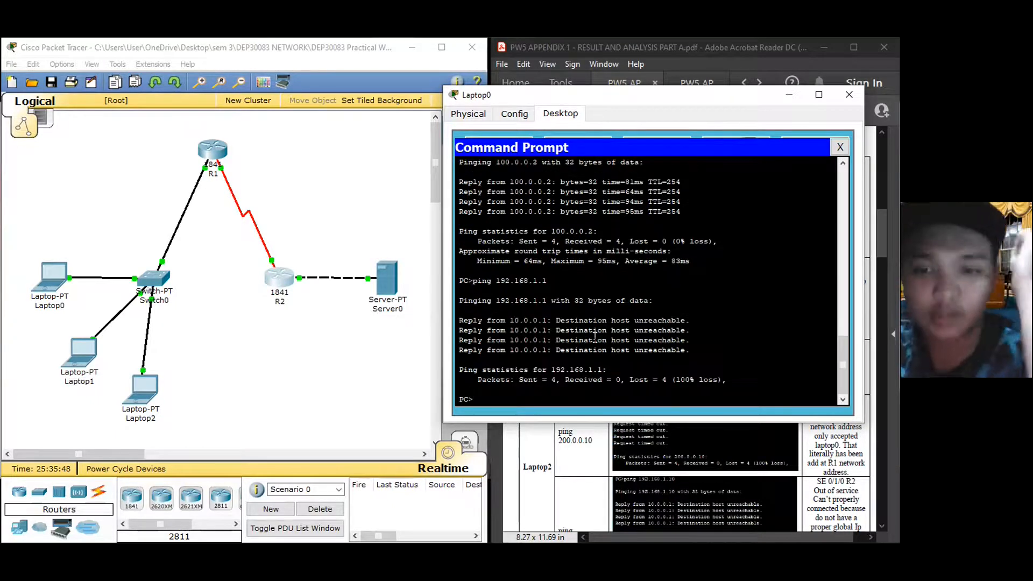
Check router R2's interface address summary in the topology, and put the Laptop0 window away
click(392, 208)
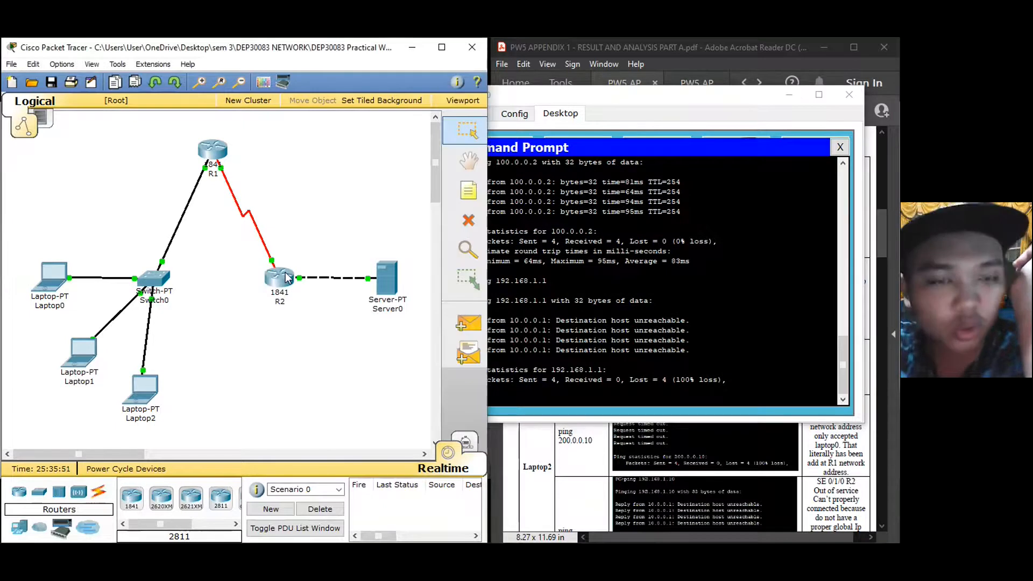
mouse_move(288, 277)
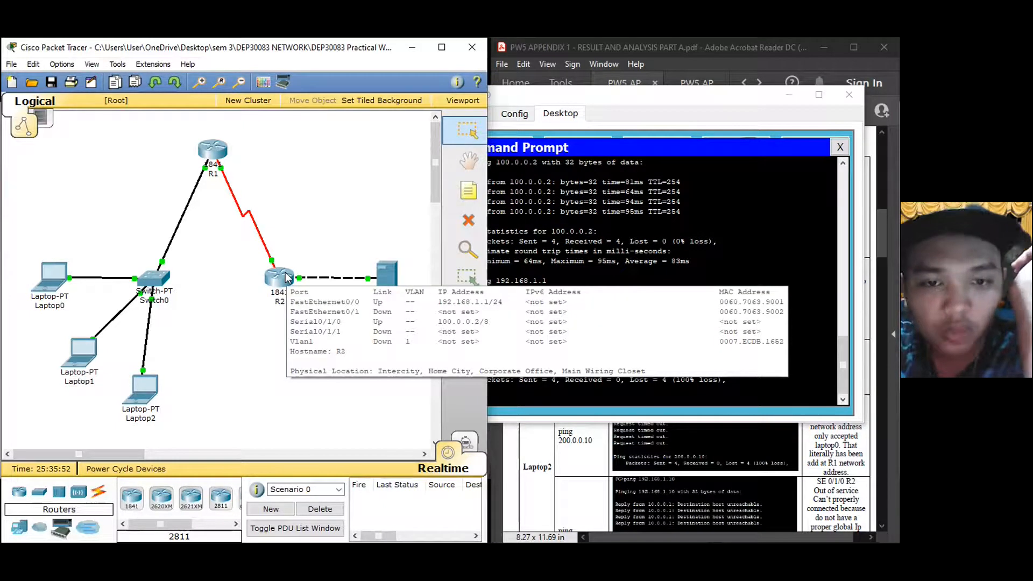
click(658, 92)
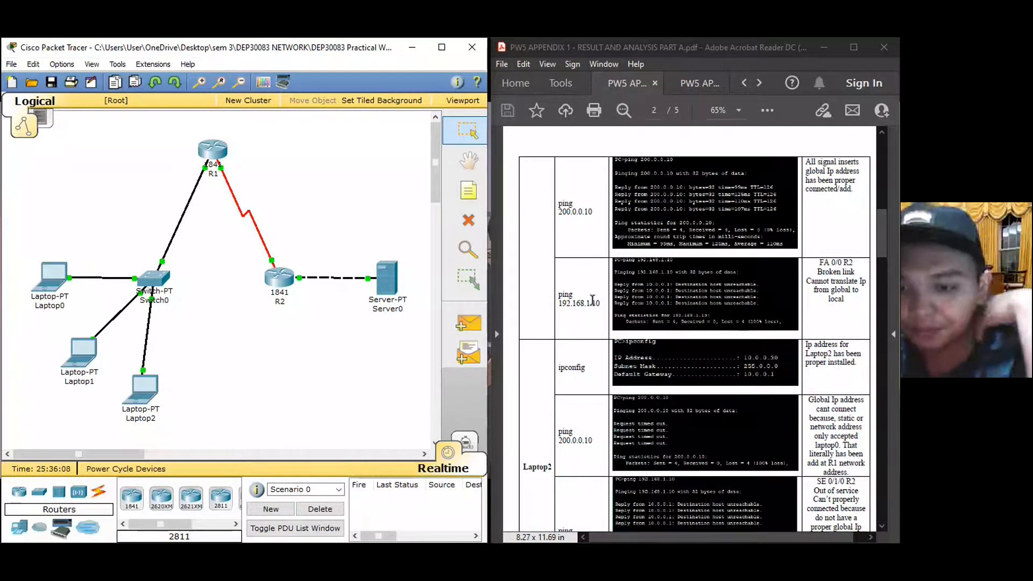
Following the Laptop2 rows of the appendix table, ping 200.0.0.10 from Laptop2's command prompt
scroll(594, 307, down, 1)
scroll(594, 345, down, 1)
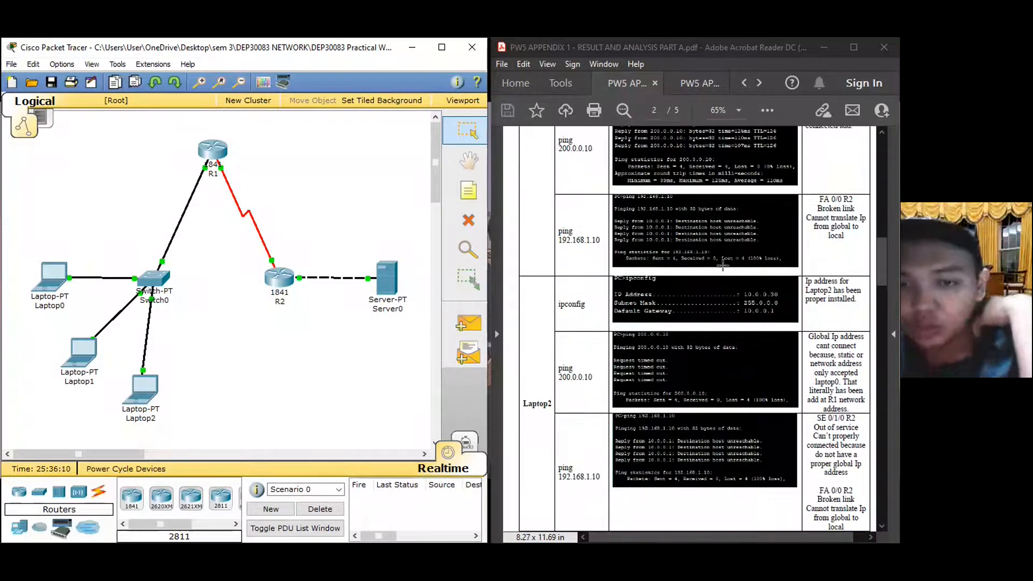
scroll(593, 409, down, 1)
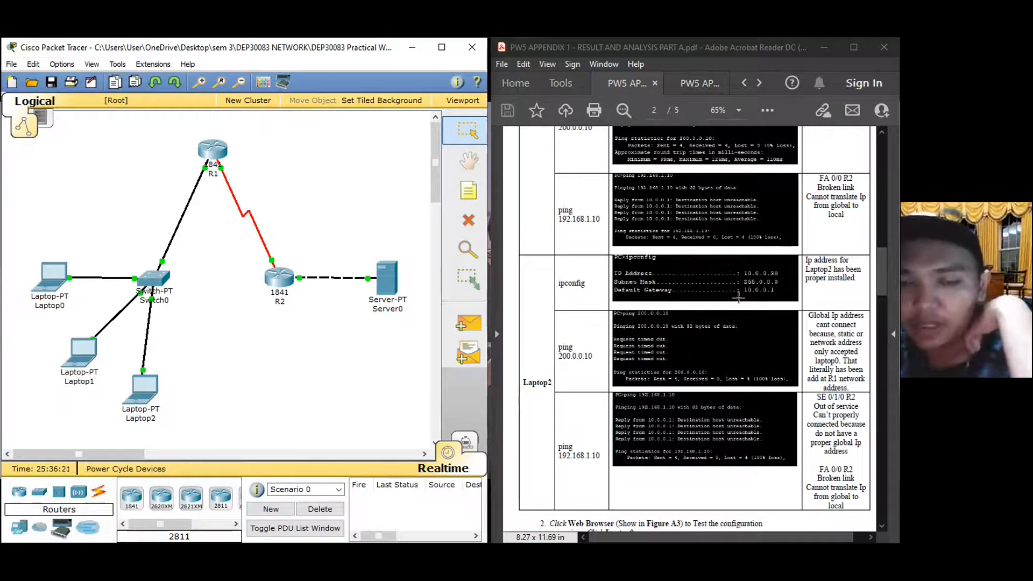
click(145, 386)
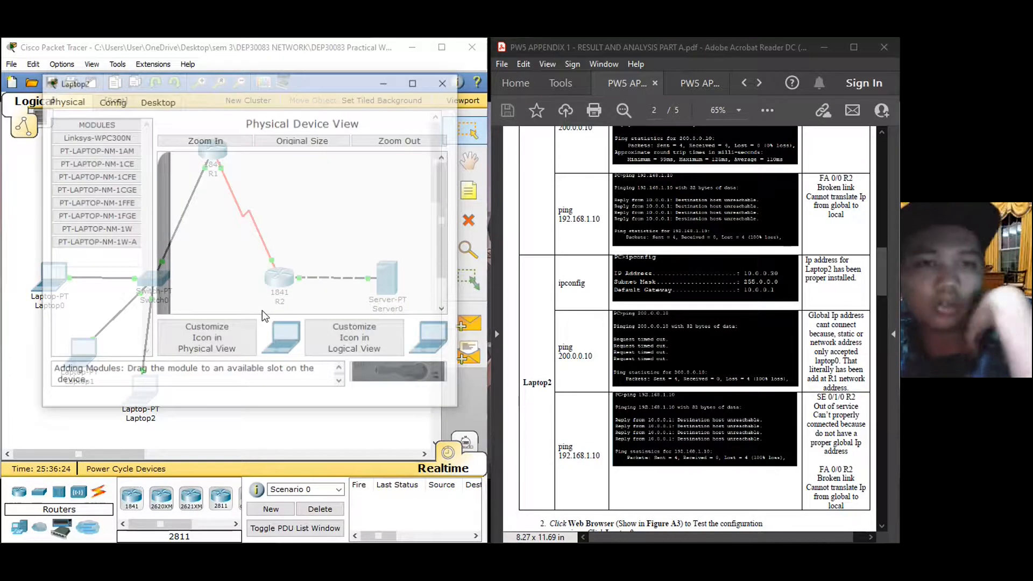
click(156, 100)
click(330, 164)
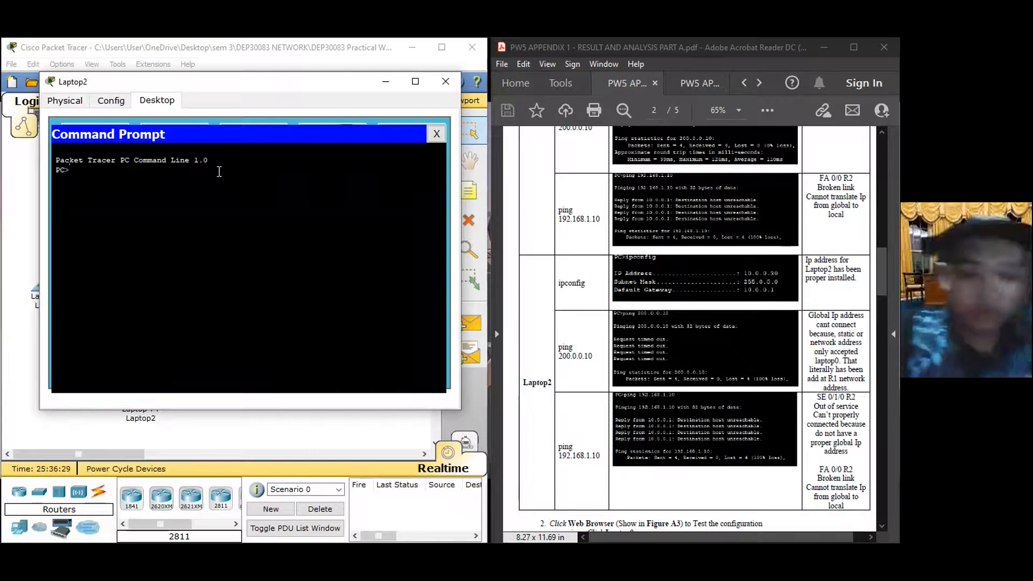
text(ping 20)
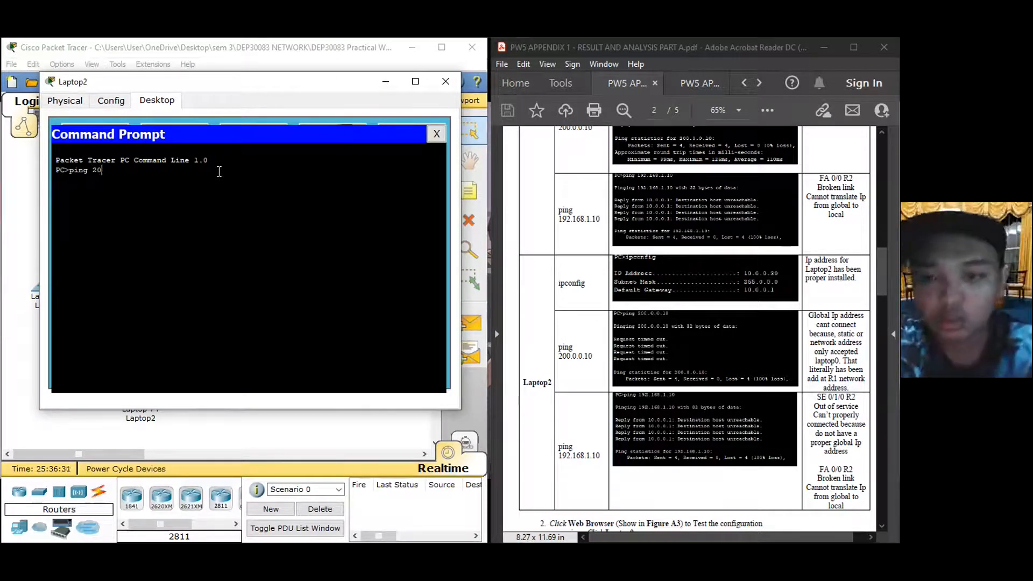
text(0.0.0.10)
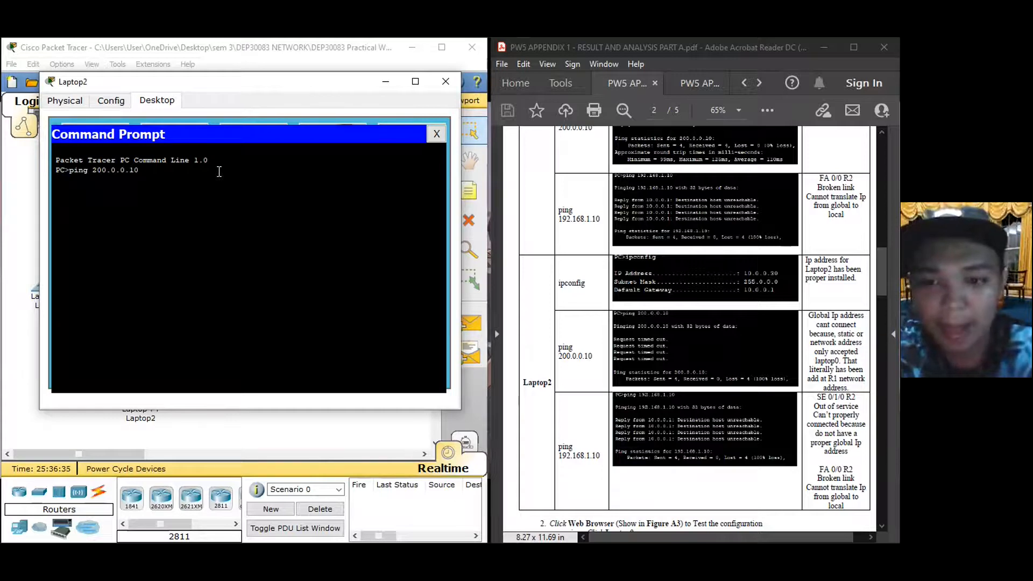
key(Return)
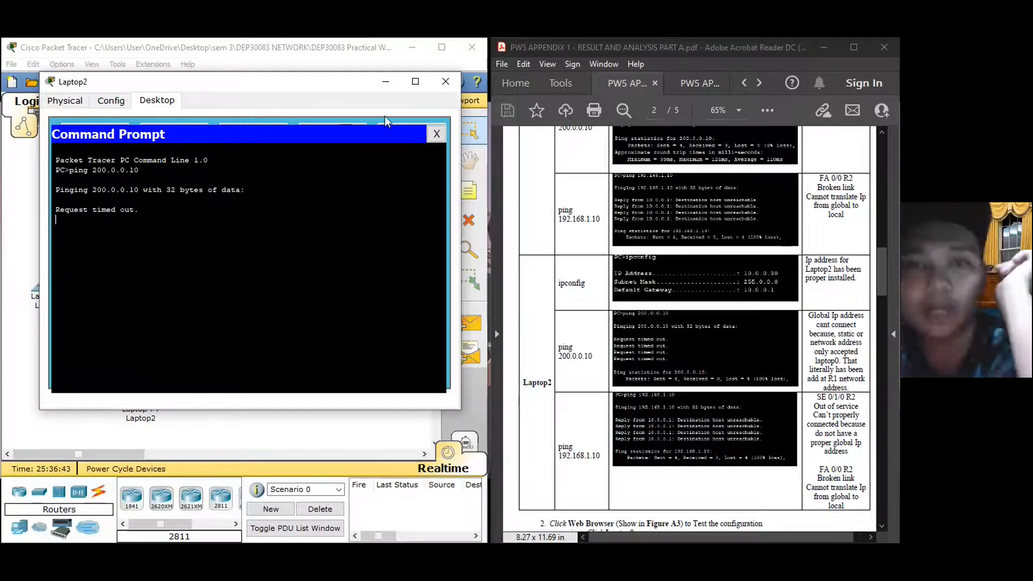
Close Laptop2 and examine router R1's static route list beside the topology
click(445, 85)
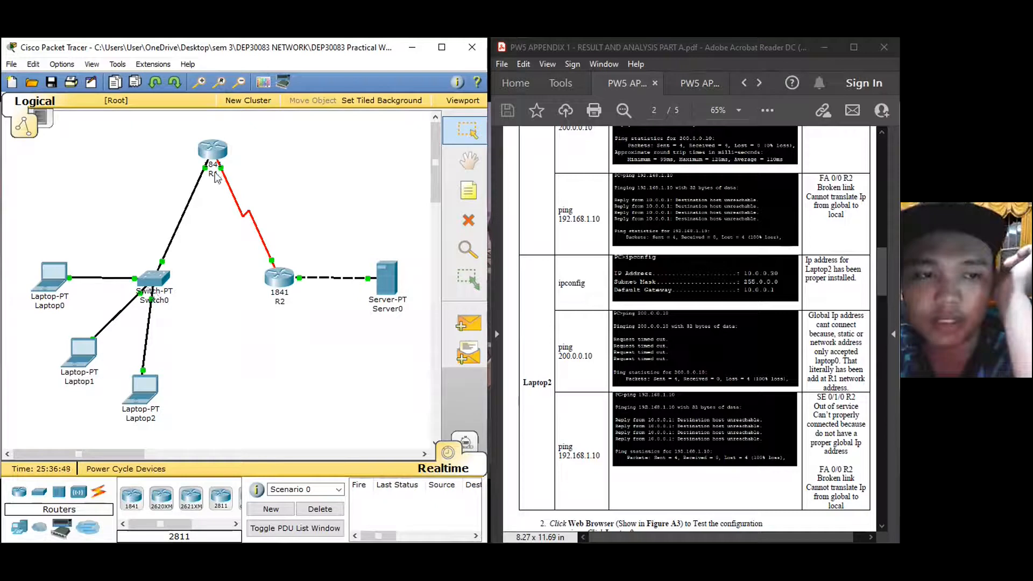
click(209, 152)
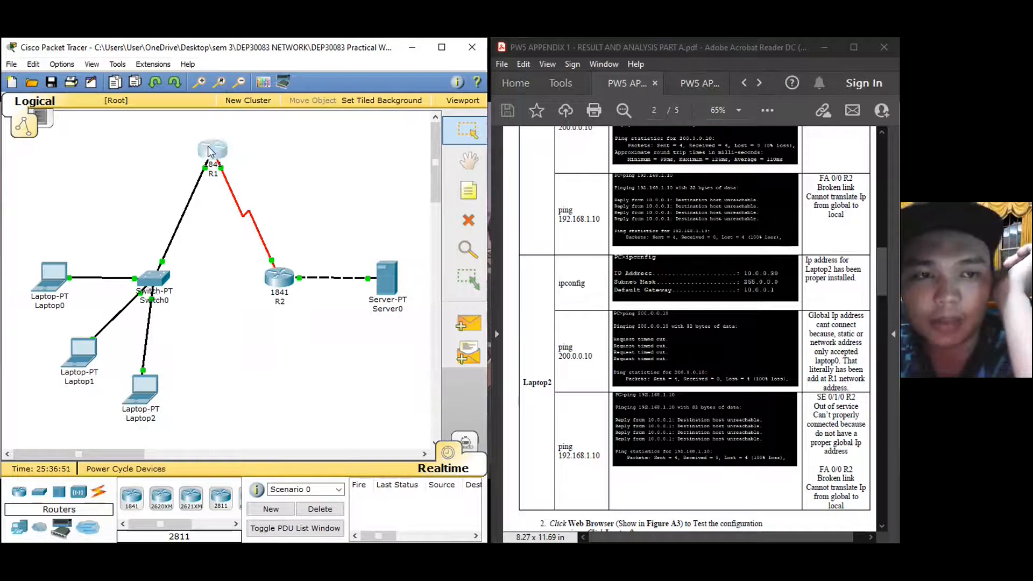
click(162, 151)
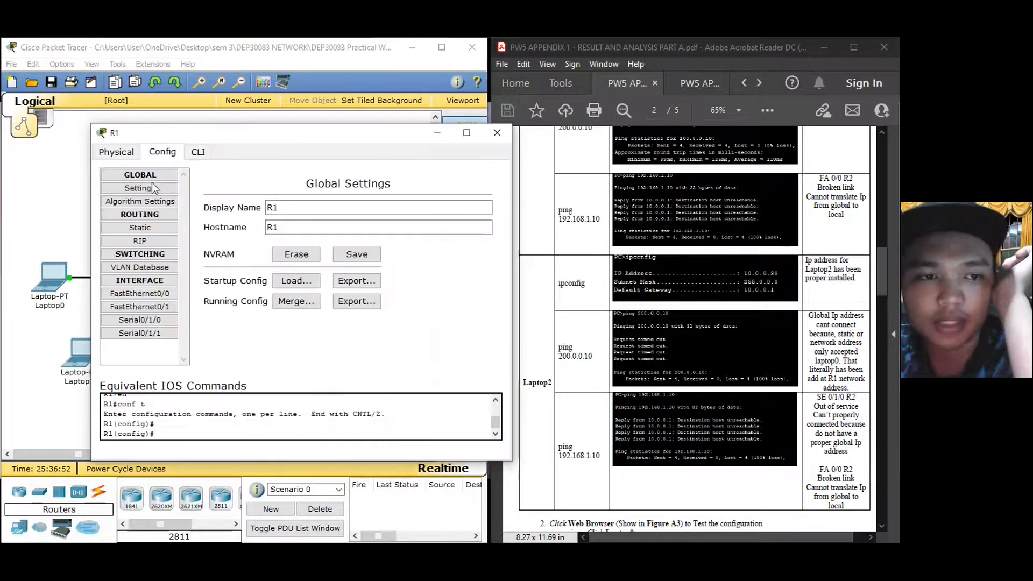
click(139, 230)
drag(311, 140, 428, 86)
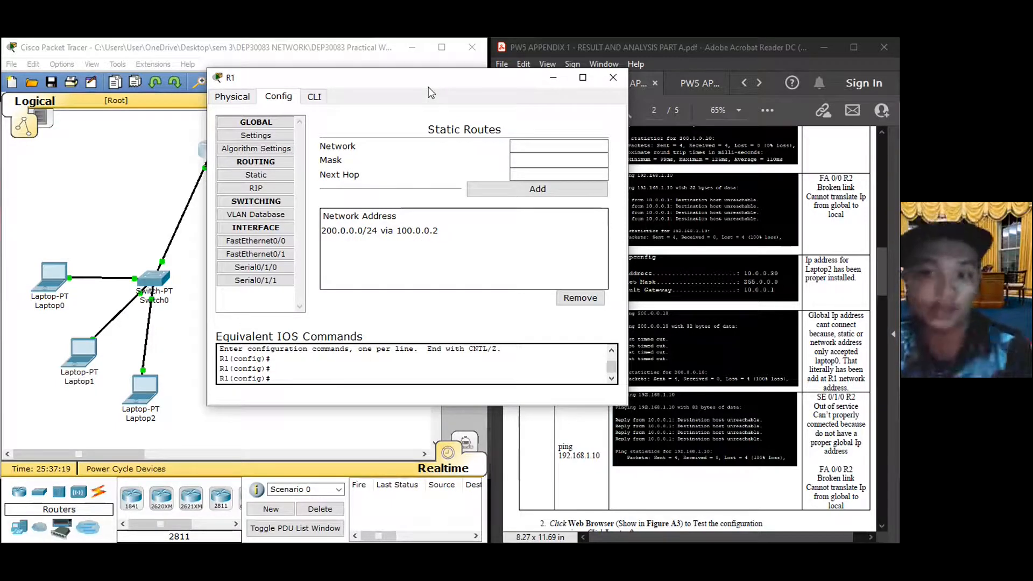
click(604, 78)
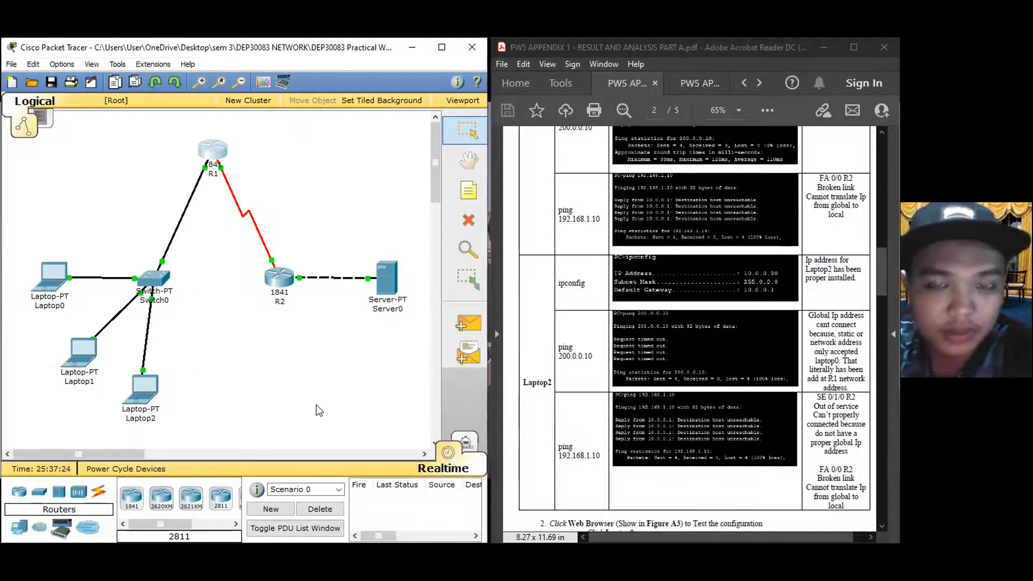
Reopen Laptop2's command prompt, ping 192.168.1.10, and minimize the window to reveal the topology
click(151, 402)
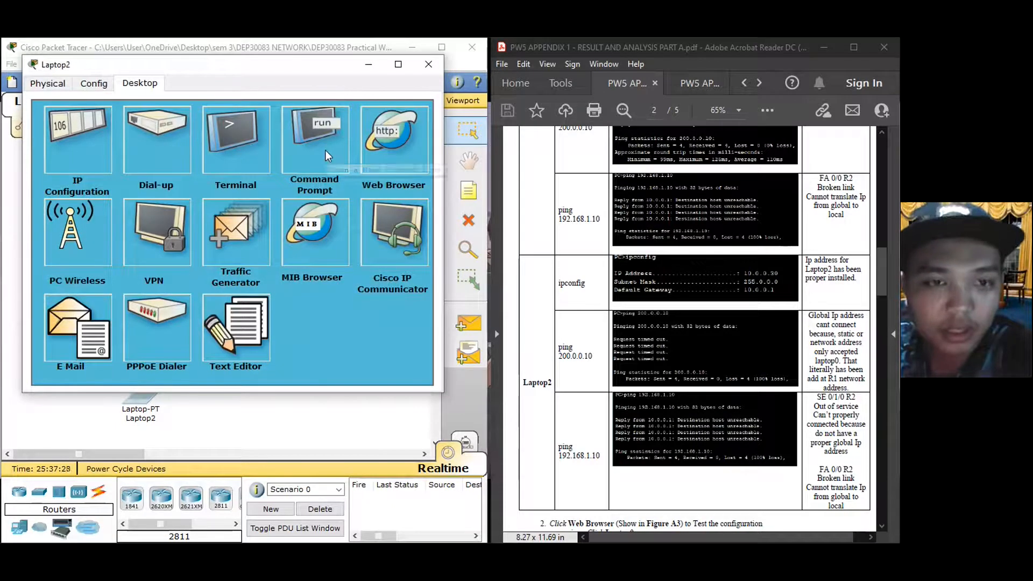
click(325, 156)
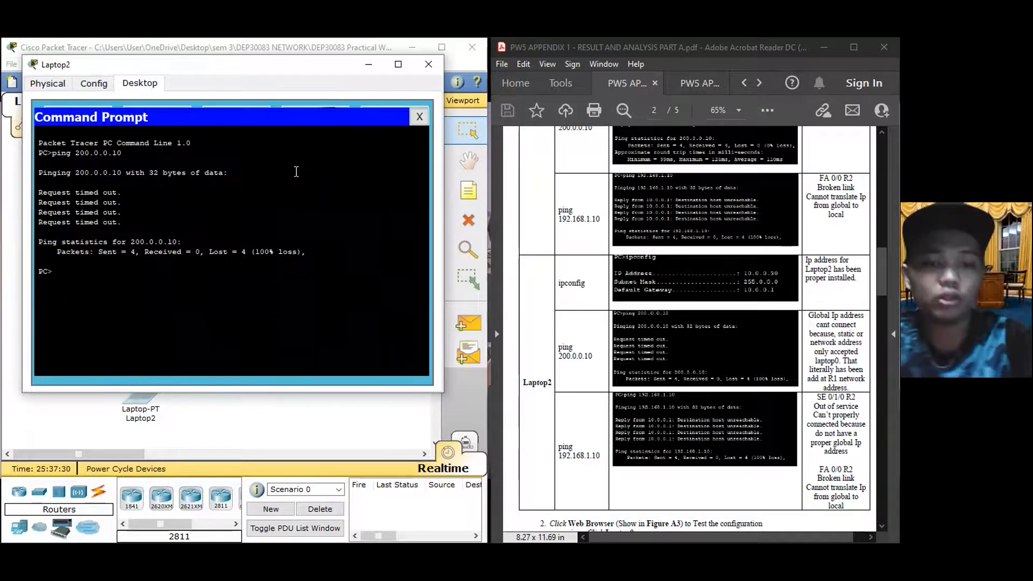
text(ping 19)
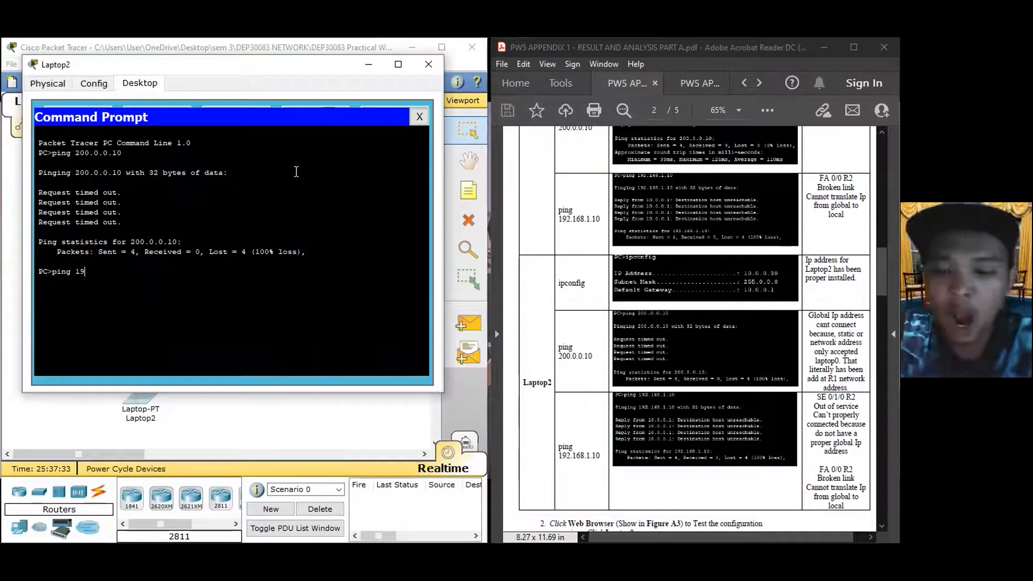
text(2.168.1.)
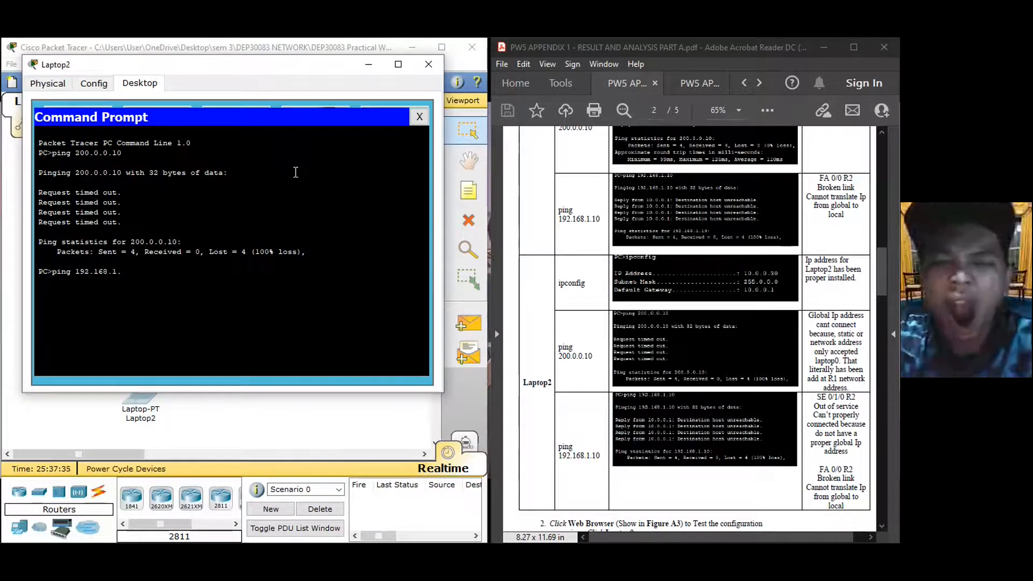
text(10)
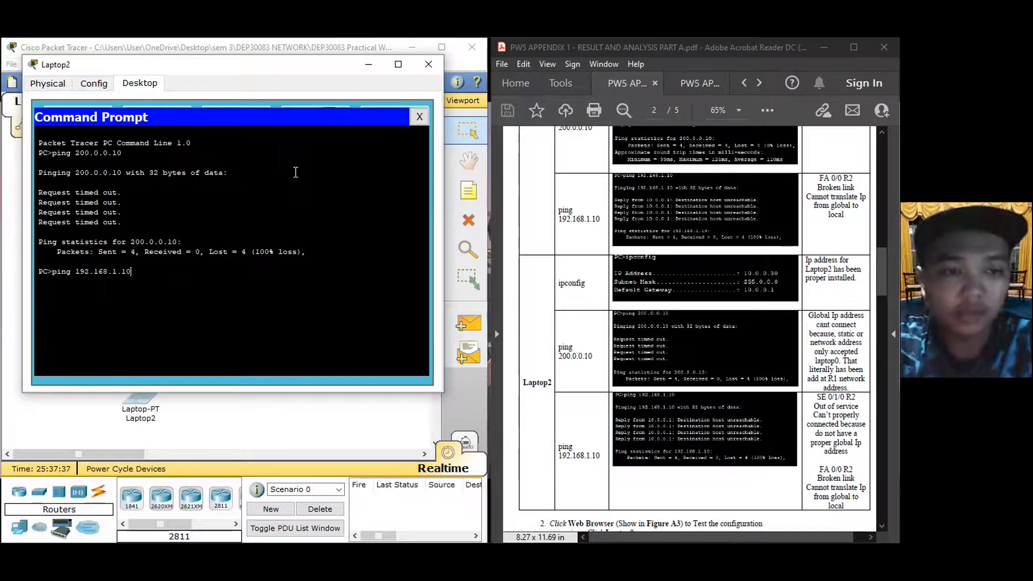
key(Return)
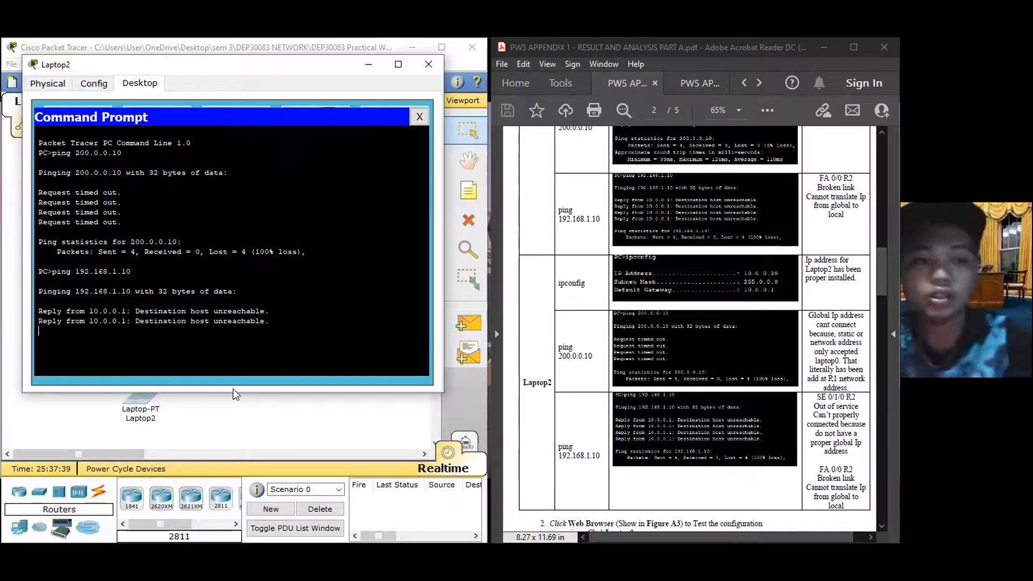
click(368, 64)
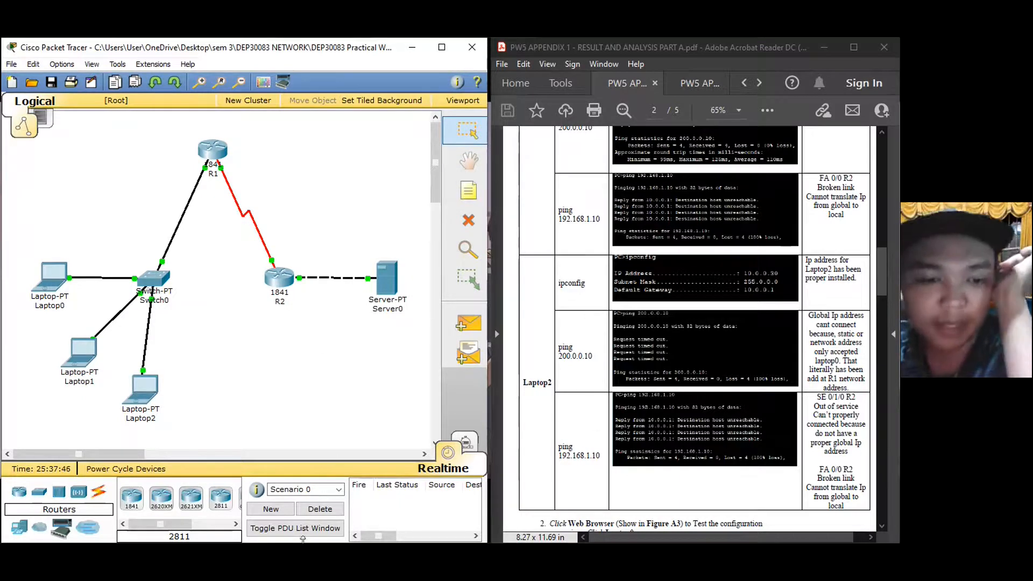
Reopen Laptop2's command prompt and ping R1's addresses 10.0.0.1 and 100.0.0.1
click(148, 389)
text(ping )
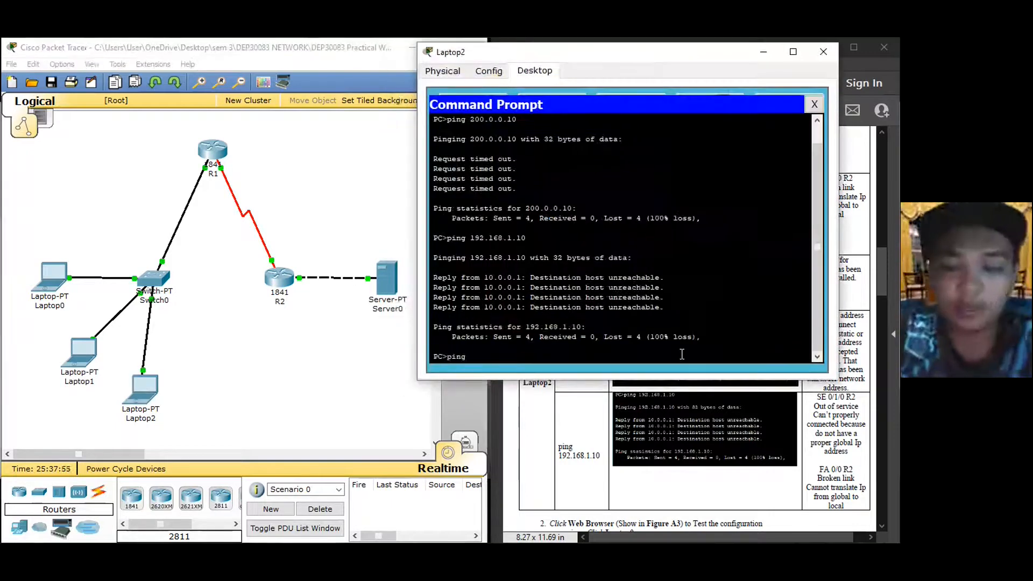
text(10.0.0.1)
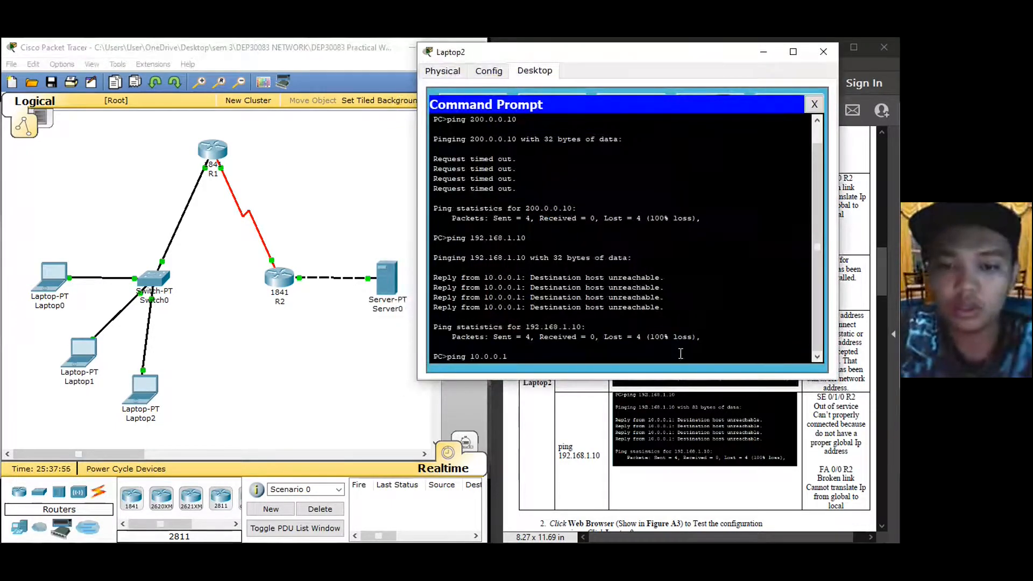
key(Return)
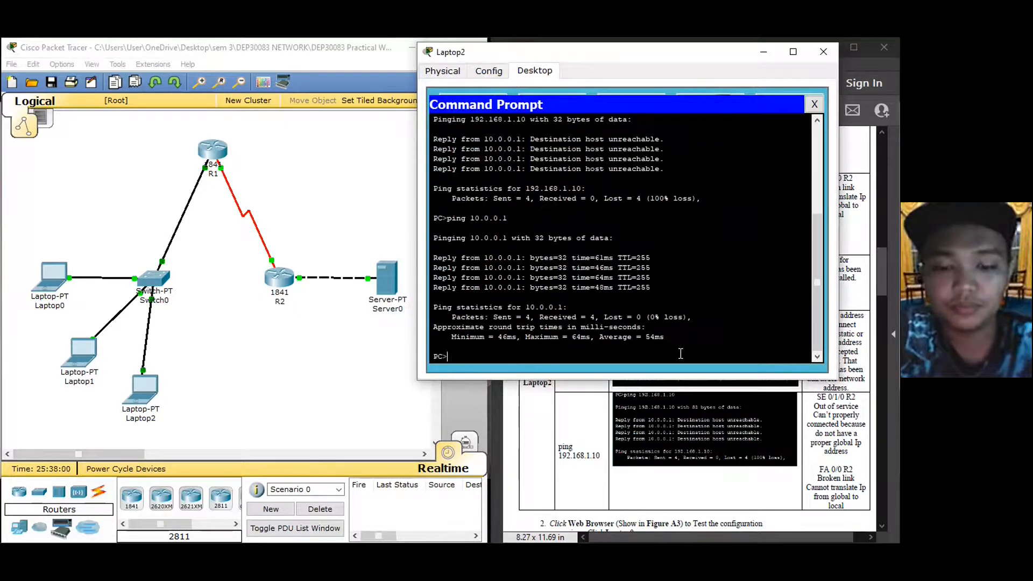
text(ping)
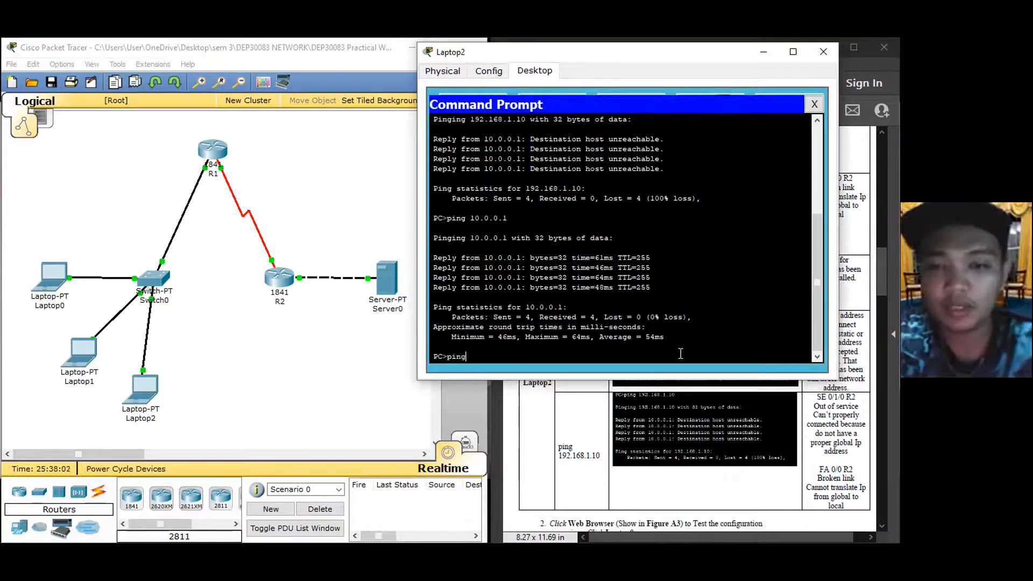
text( 100.0.0.1)
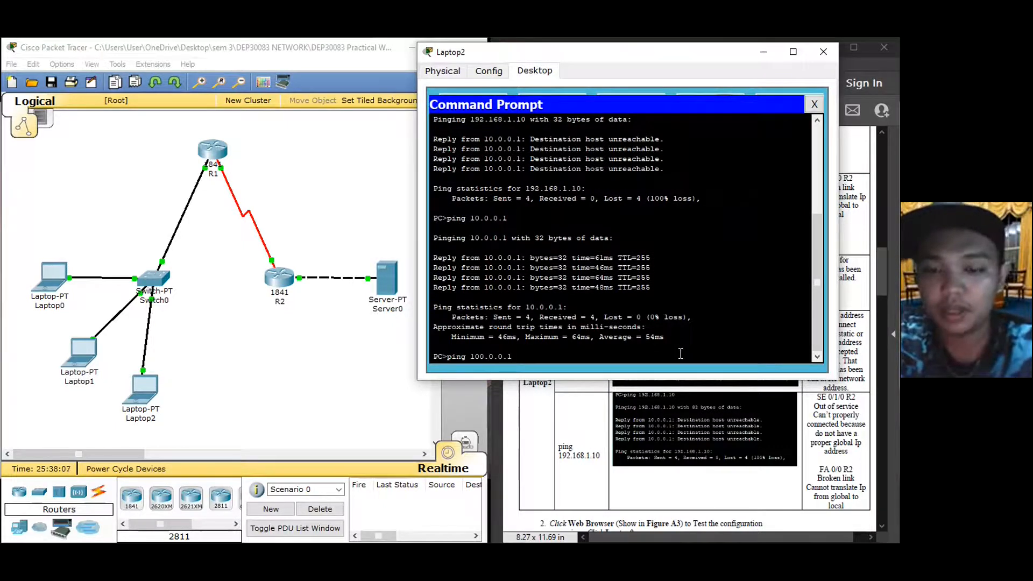
key(Return)
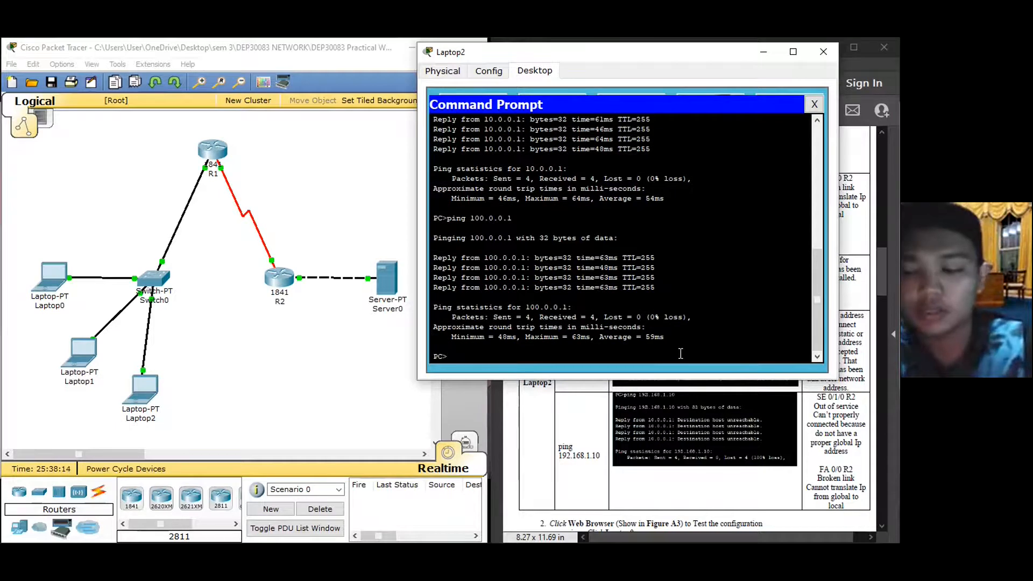
Ping 100.0.0.2 from Laptop2's command prompt, and put the Laptop2 window away
text(10)
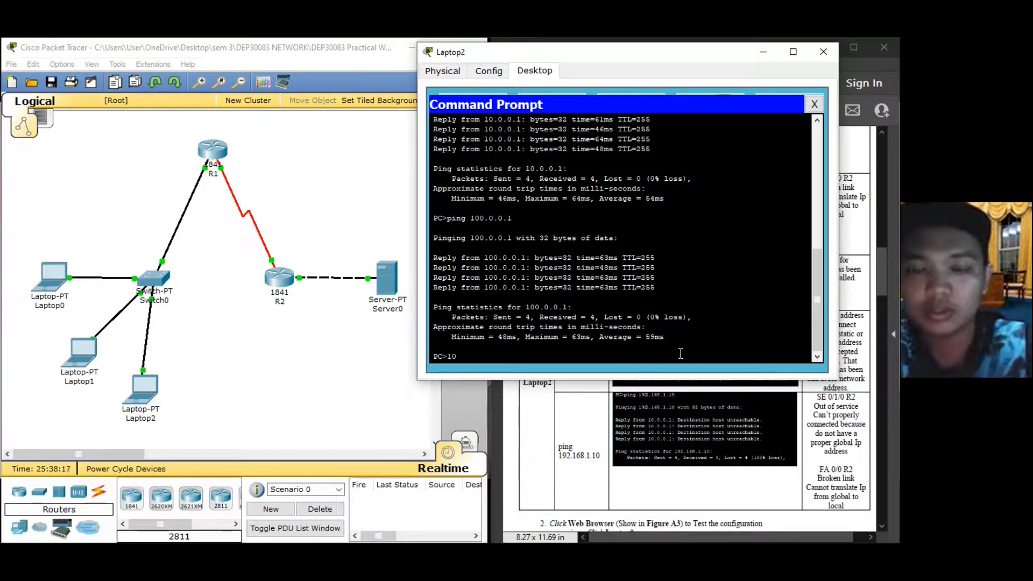
text(0.0.0.2)
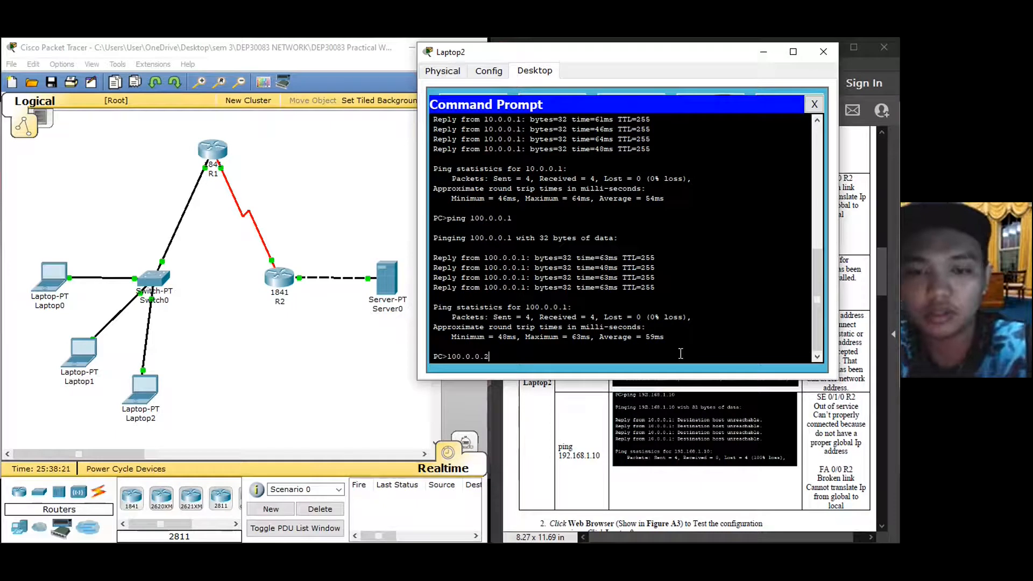
key(Return)
text(ping 100.0.0.2)
key(Return)
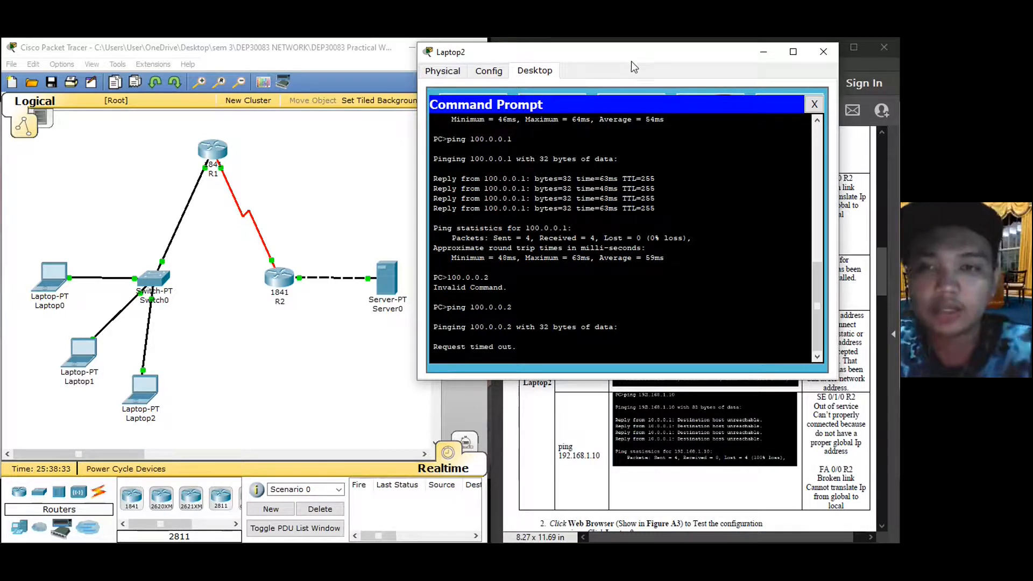
drag(635, 58, 351, 56)
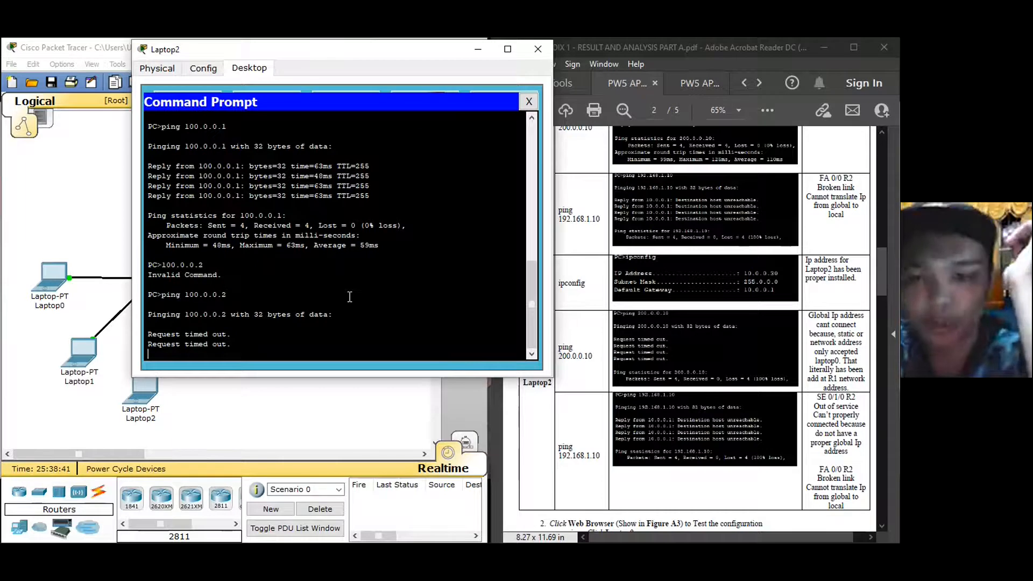
click(544, 166)
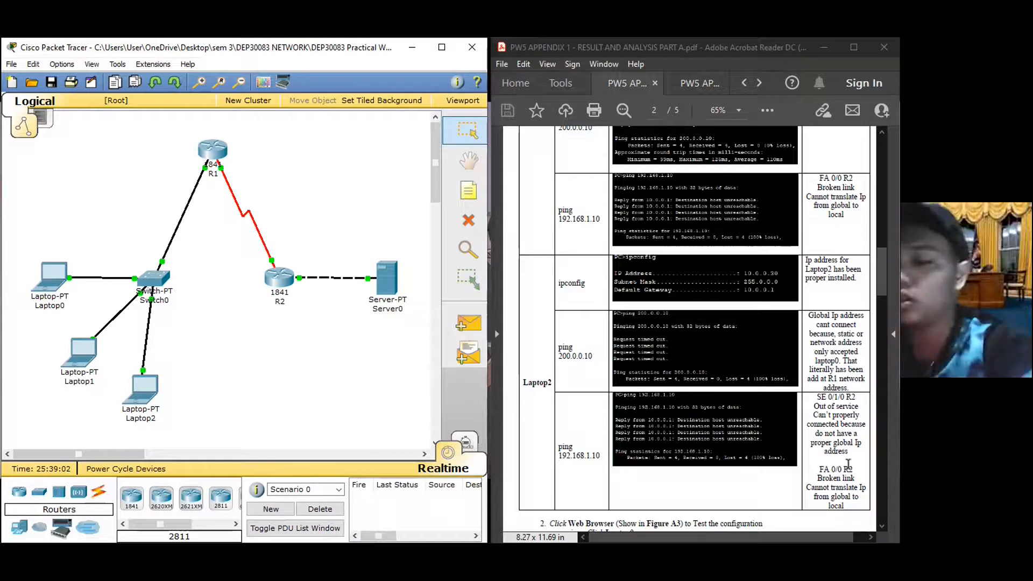
Following the appendix's Web Browser test for Table A2, load 200.0.0.10 in Laptop0's web browser, and close Laptop0
scroll(832, 416, down, 1)
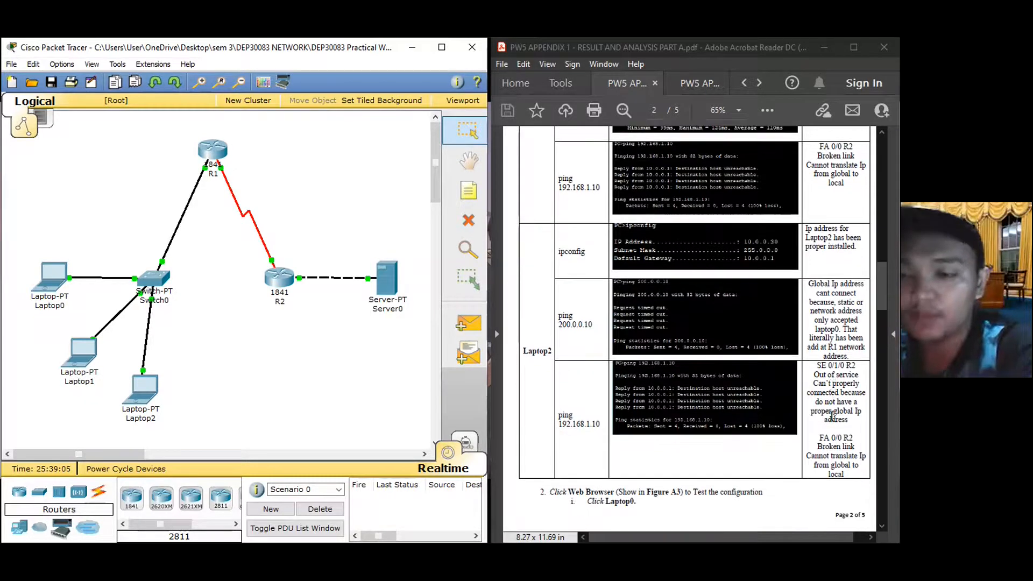
scroll(832, 416, down, 1)
scroll(831, 416, down, 1)
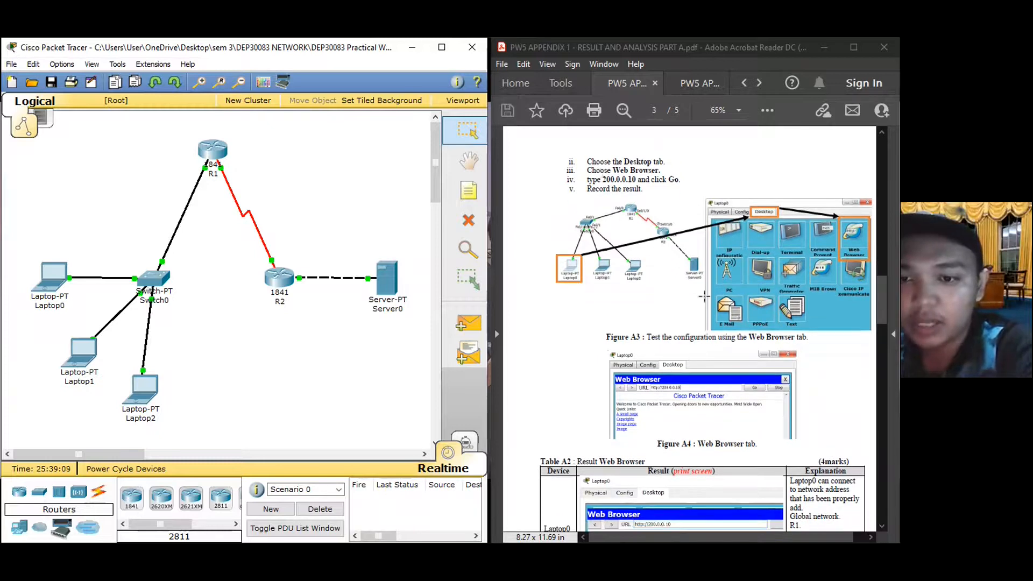
scroll(691, 301, down, 5)
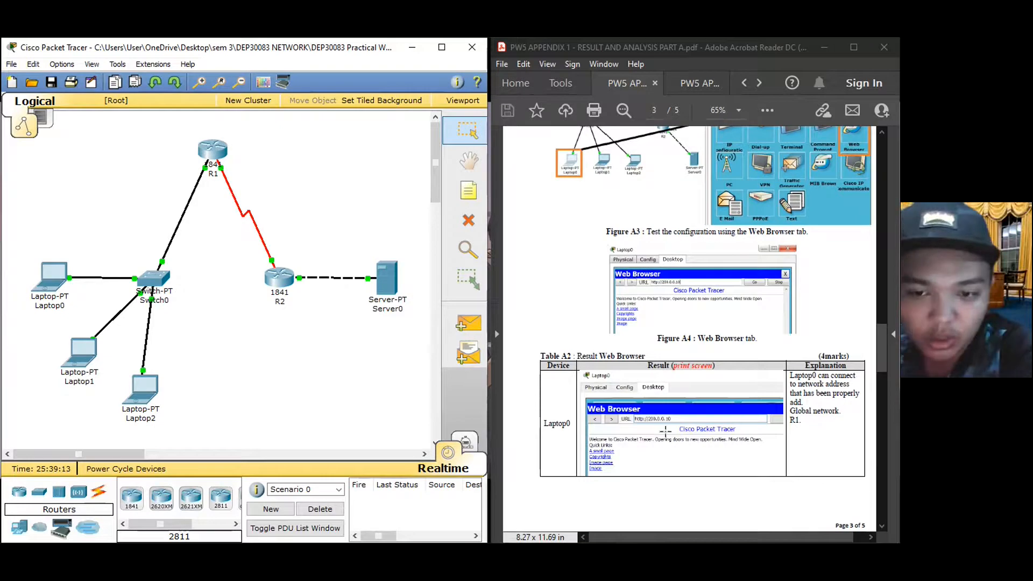
click(52, 292)
click(421, 173)
click(262, 168)
text(20)
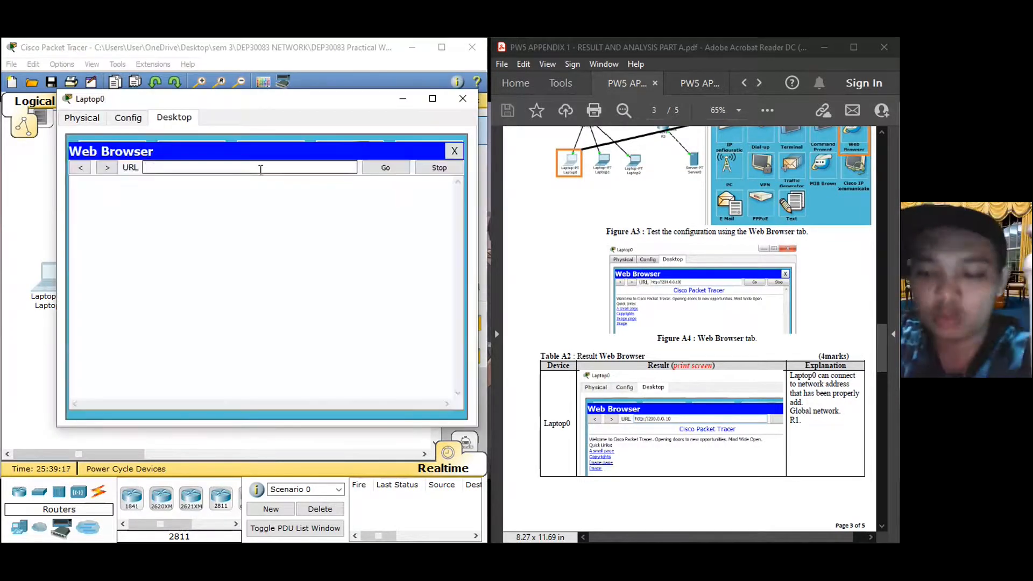
text(0.0.0.)
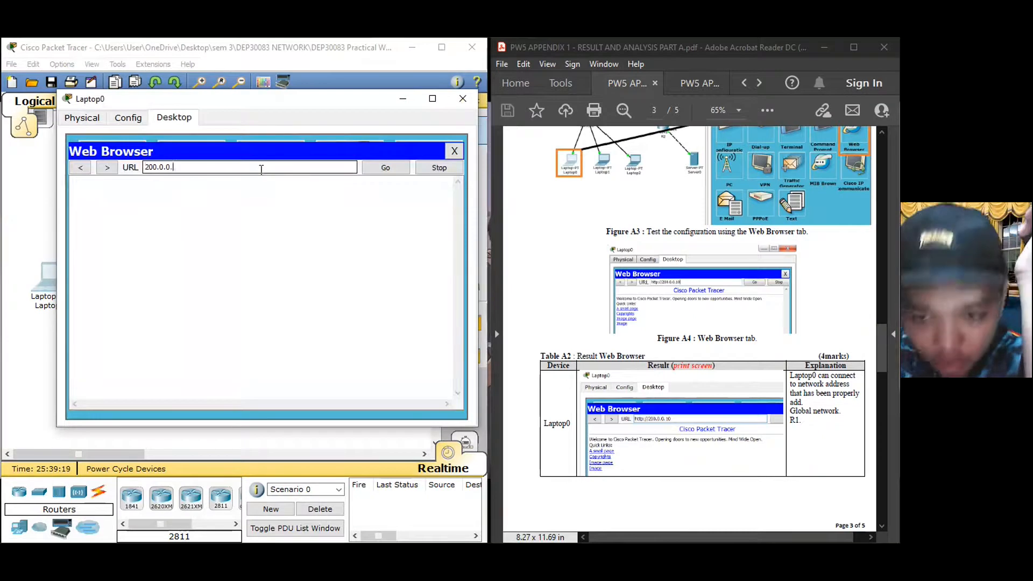
text(.1)
key(BackSpace)
key(BackSpace)
text(10)
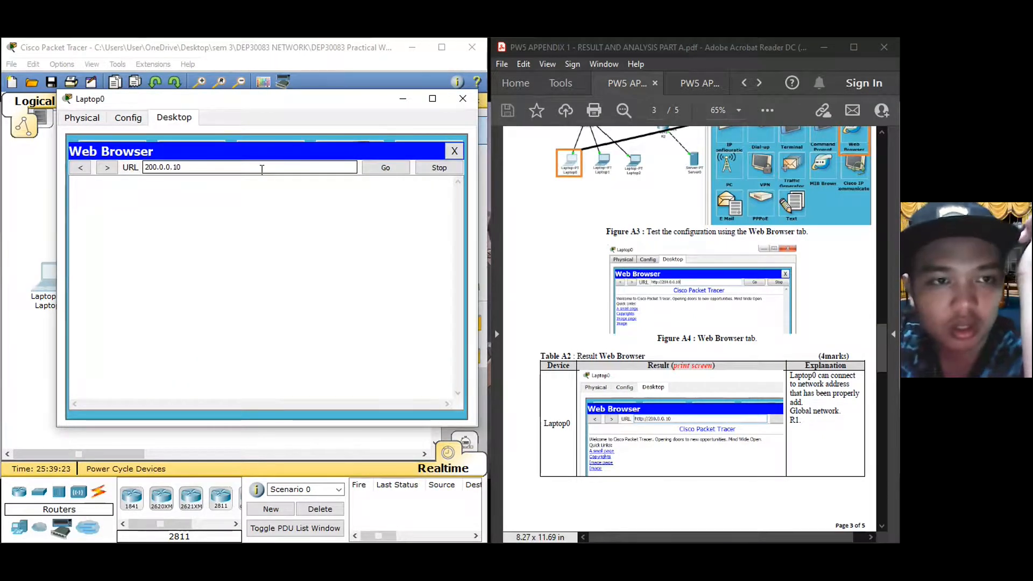
key(Return)
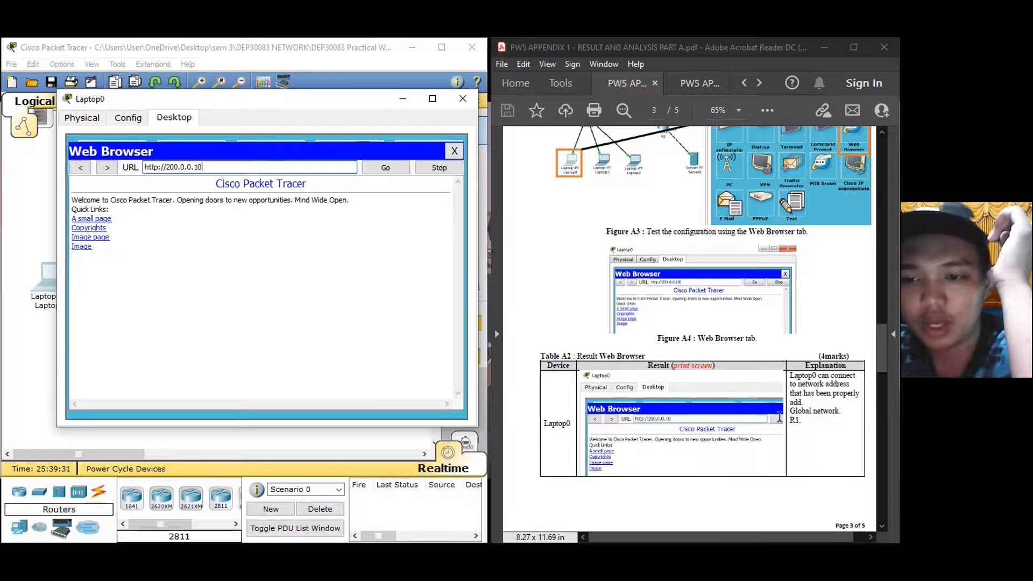
click(463, 99)
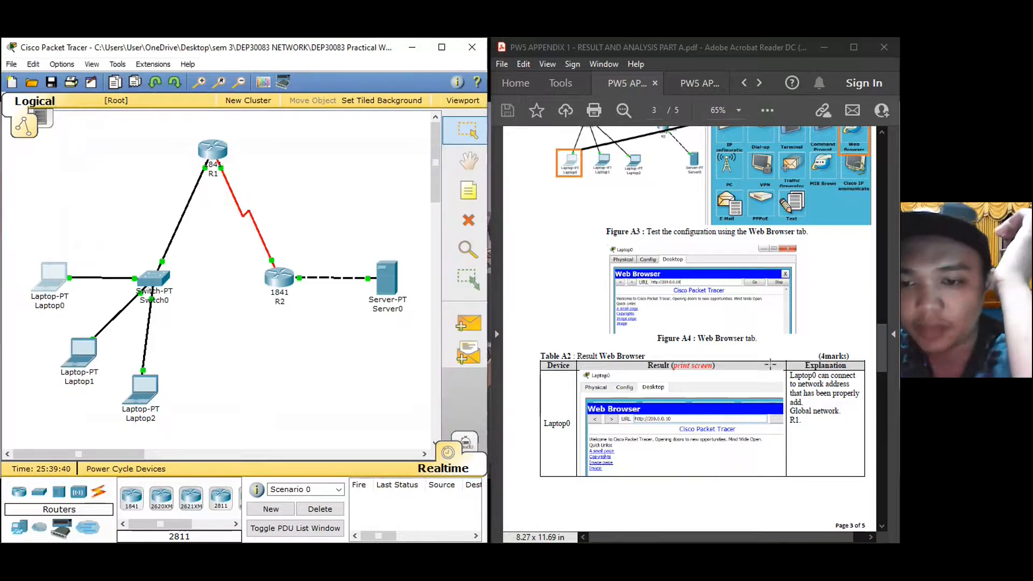
scroll(773, 370, down, 10)
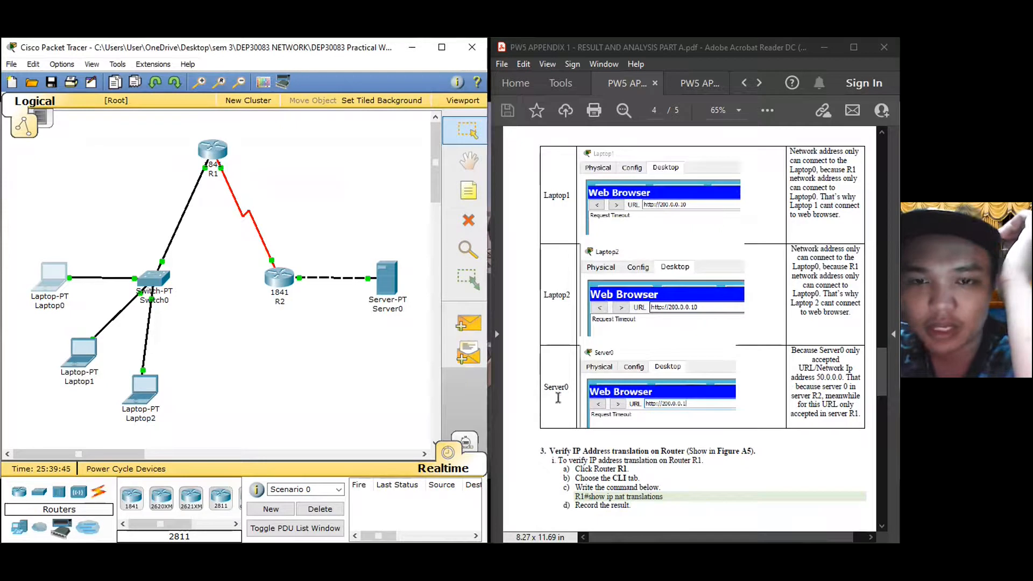
click(95, 364)
click(156, 99)
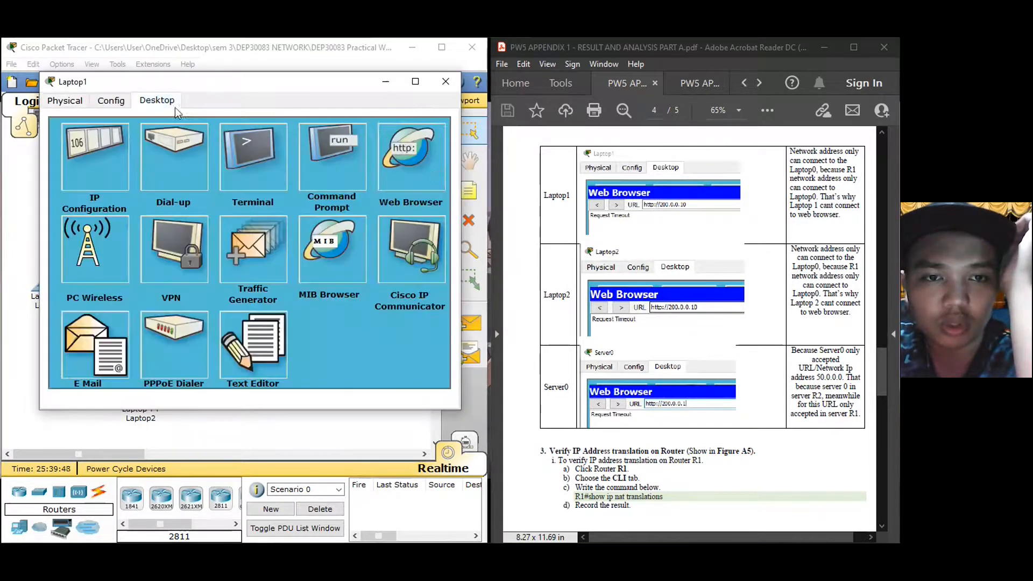
click(414, 170)
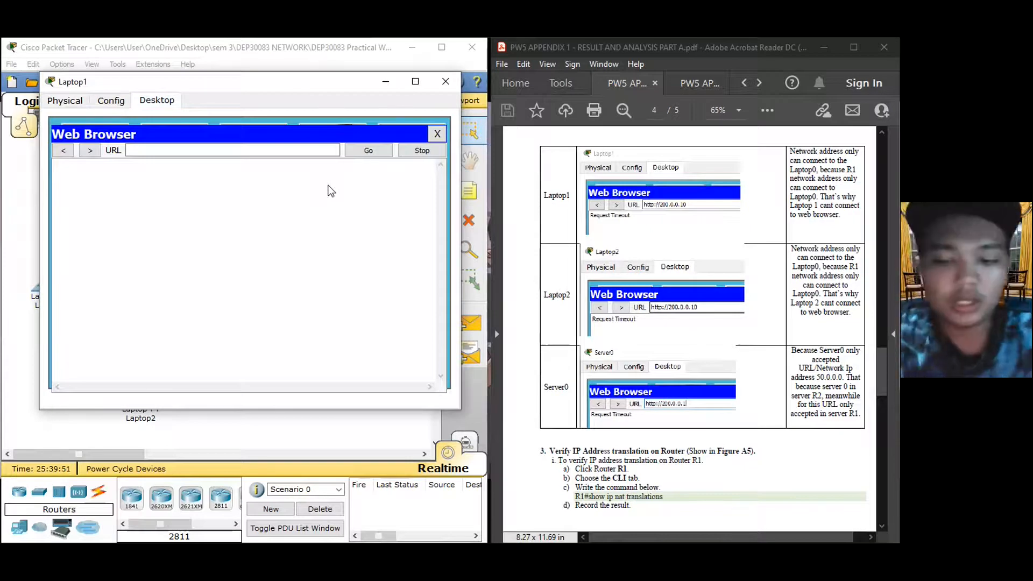
click(274, 151)
text(http://200.0.0.10)
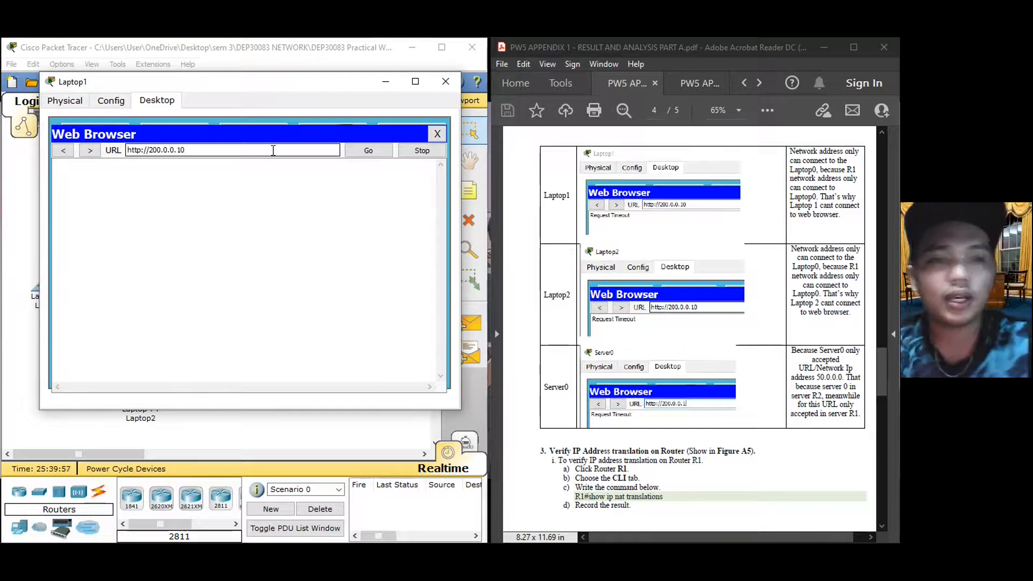
key(Return)
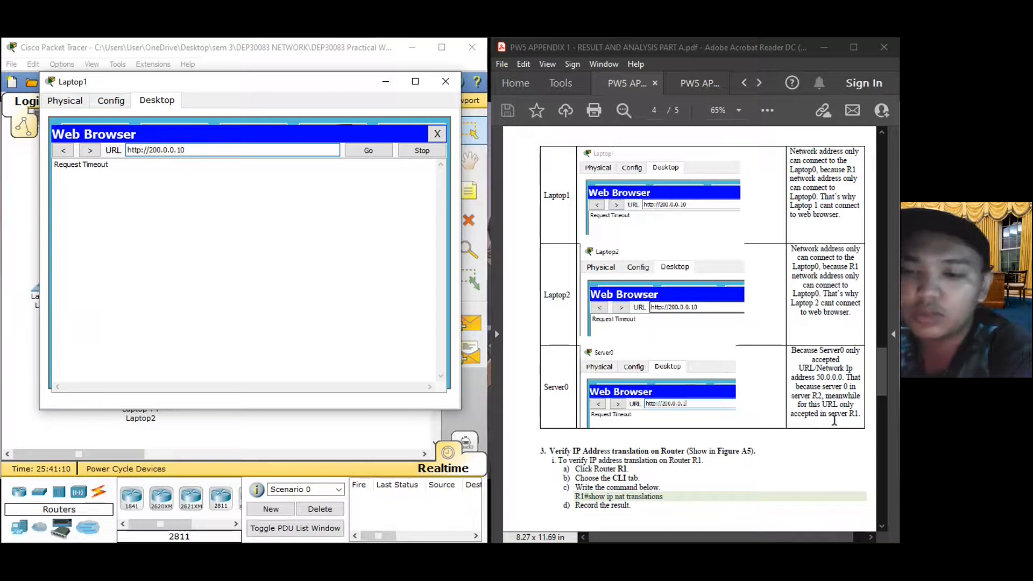
scroll(835, 386, down, 2)
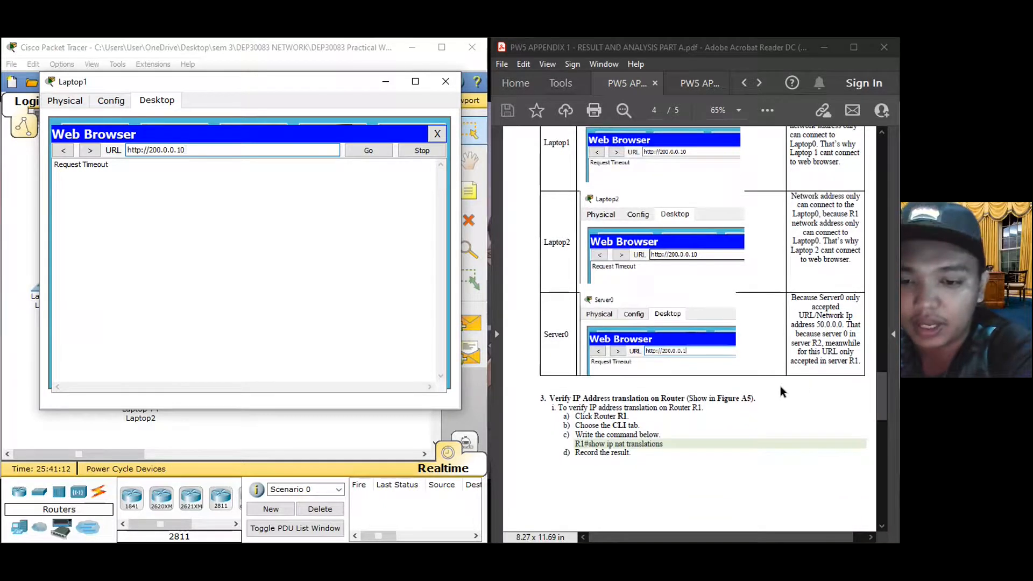
click(441, 81)
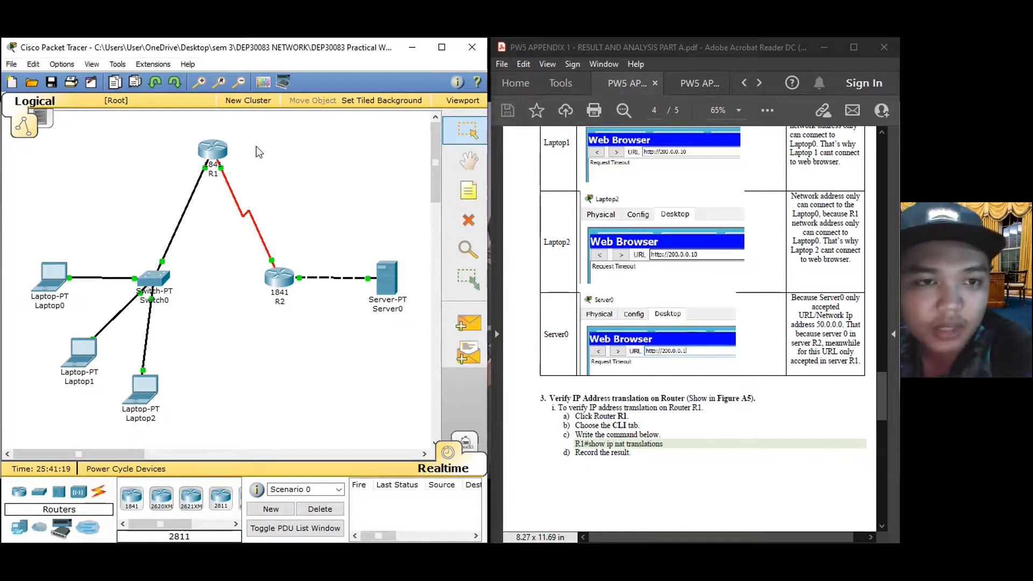
In router R1's command line, leave configuration mode, return to privileged mode and run "show ip nat translations"
click(212, 158)
click(164, 117)
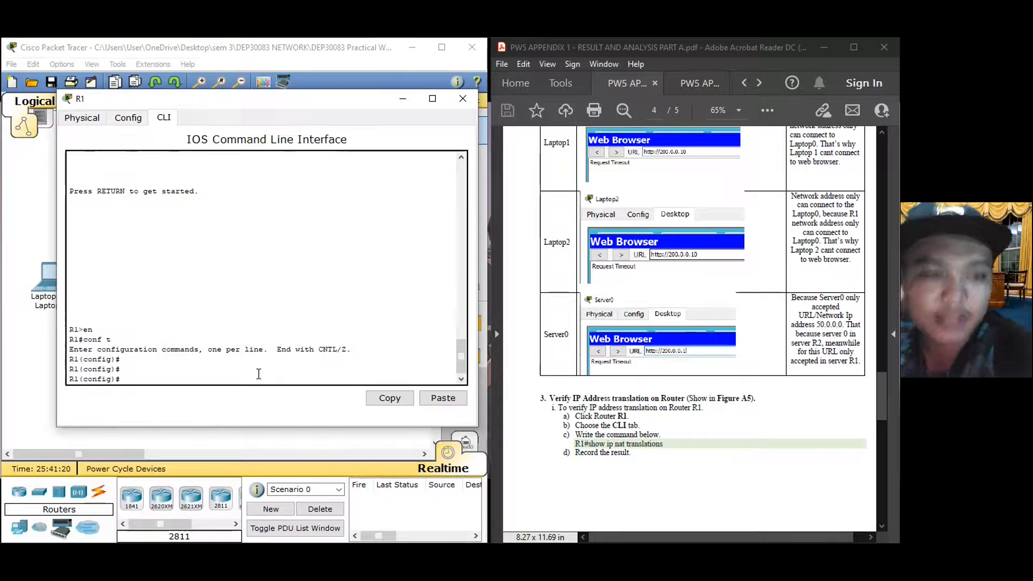
text(exit)
key(Return)
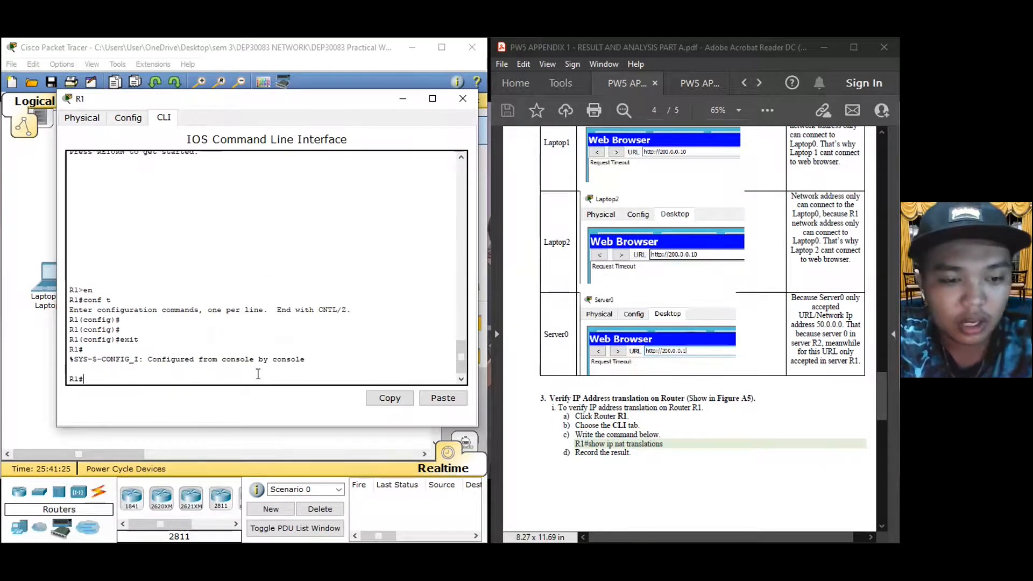
text(exit)
key(Return)
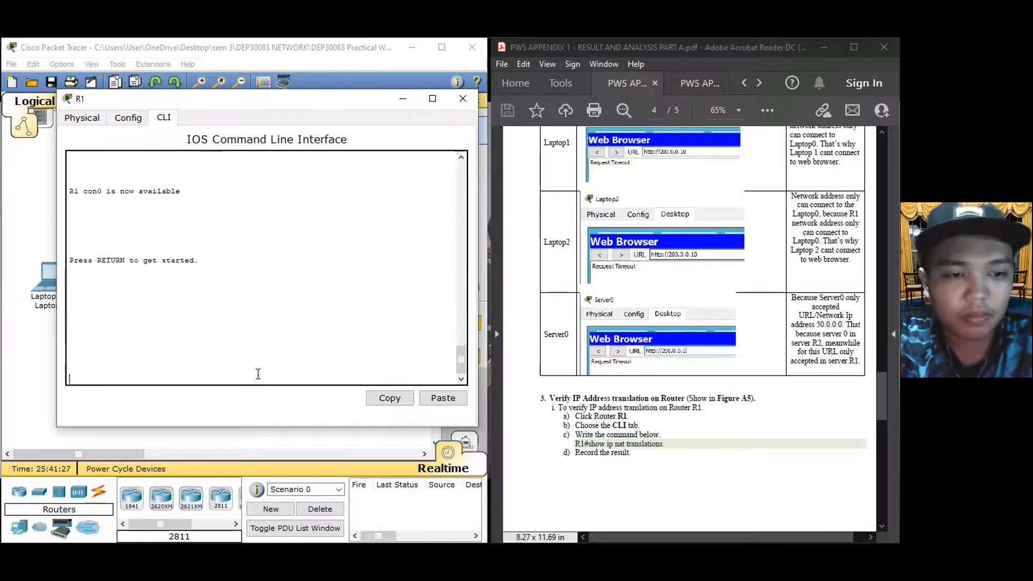
key(Return)
text(en)
key(Return)
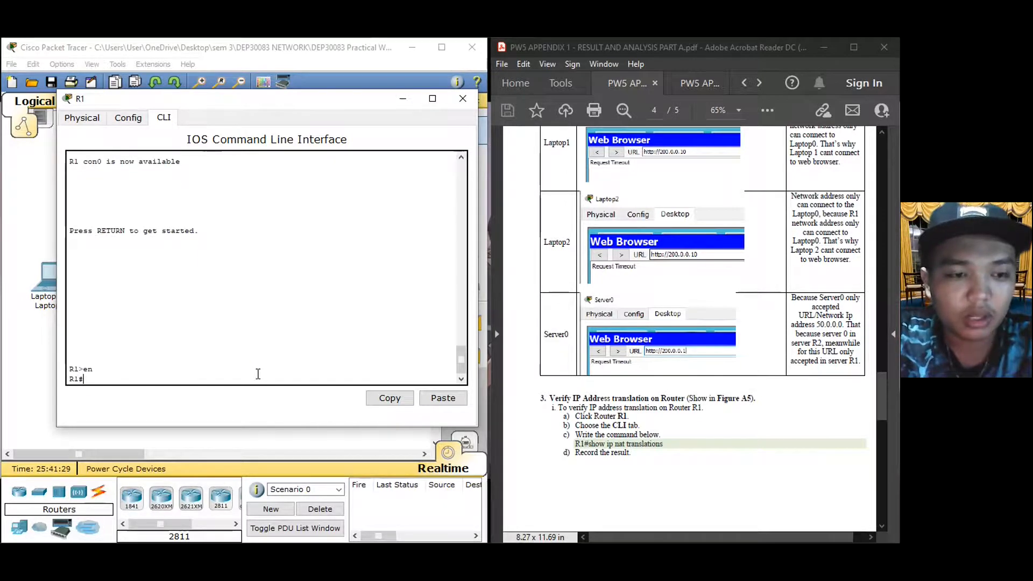
text(show ip nat translations)
key(Return)
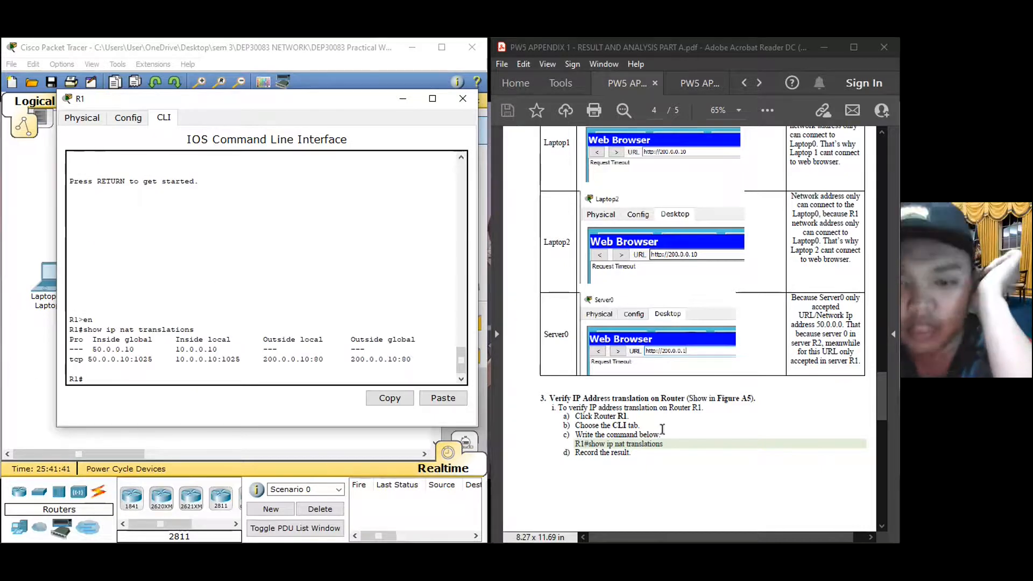
Compare R1's NAT translations with Table A3 in the appendix, close R1, and review the Router R2 row
scroll(657, 454, down, 3)
scroll(657, 453, down, 1)
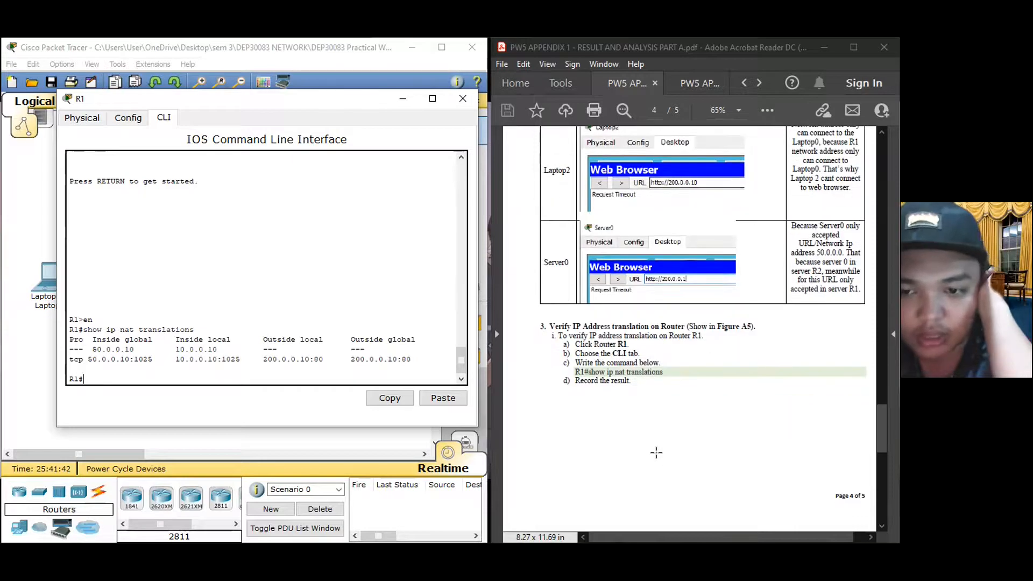
scroll(657, 453, down, 5)
scroll(656, 451, down, 1)
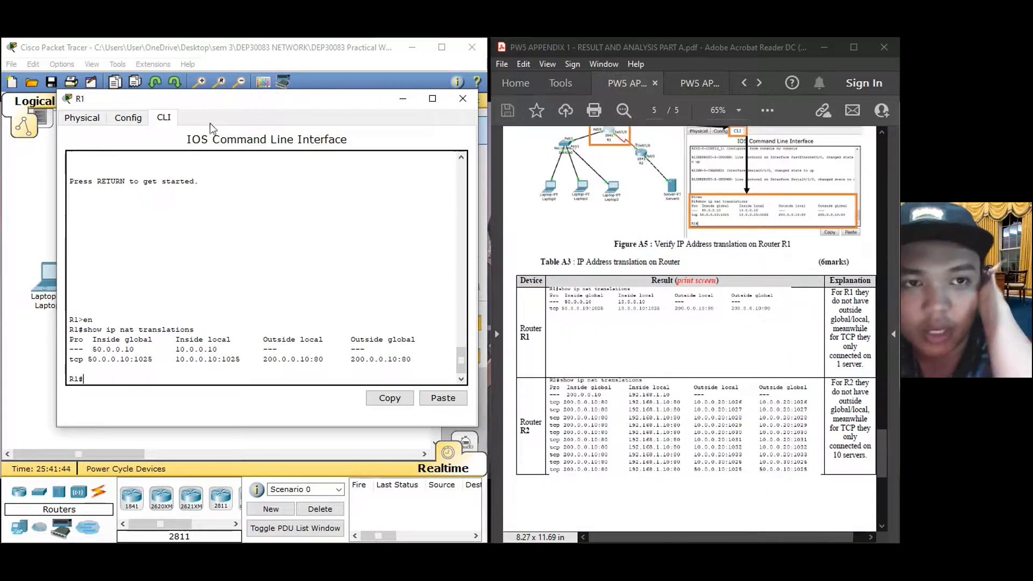
drag(247, 107, 232, 94)
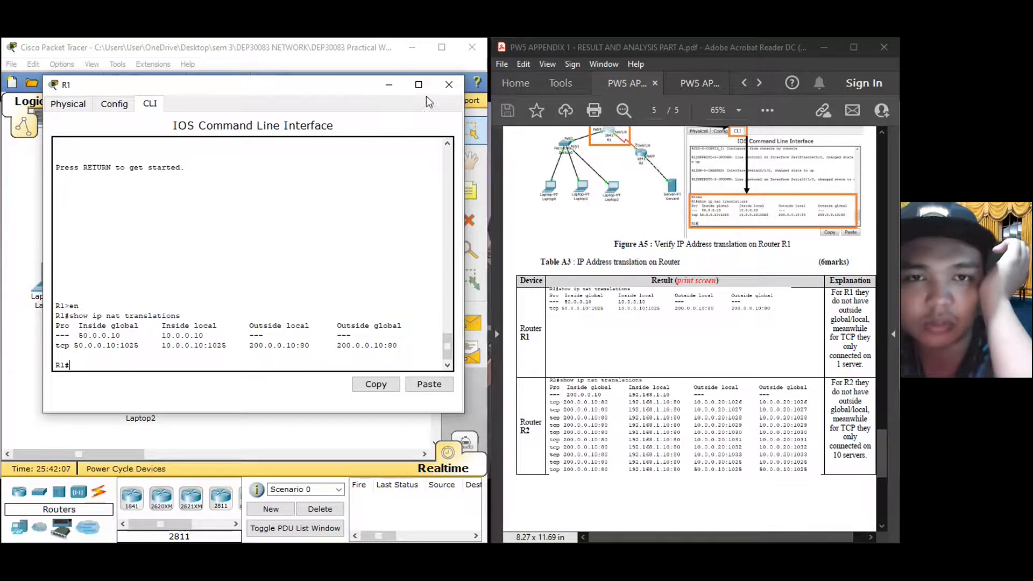
click(442, 88)
scroll(802, 372, down, 3)
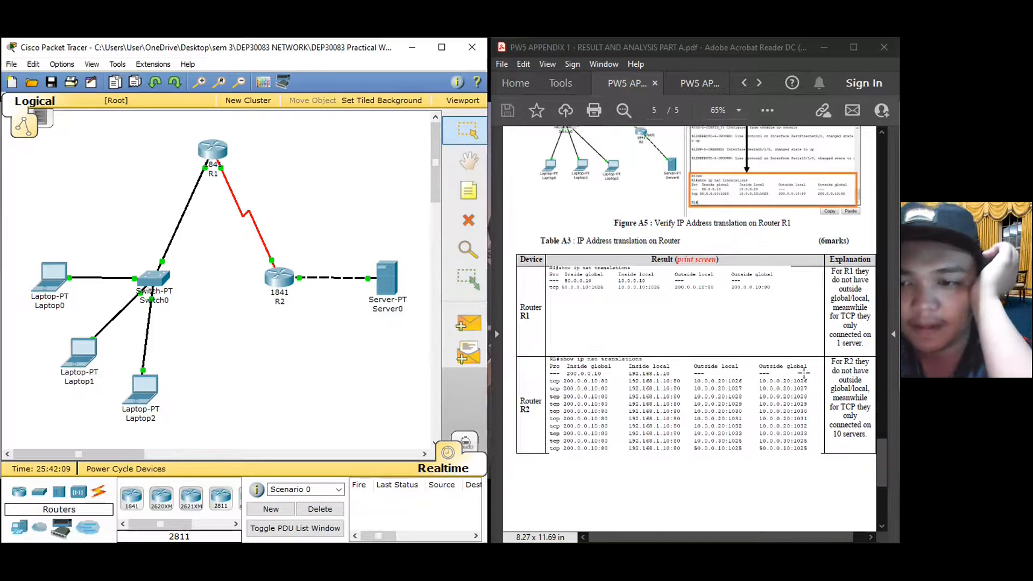
Switch to the practical work procedure document at Part B, and close the Part A network in Packet Tracer
scroll(803, 372, up, 2)
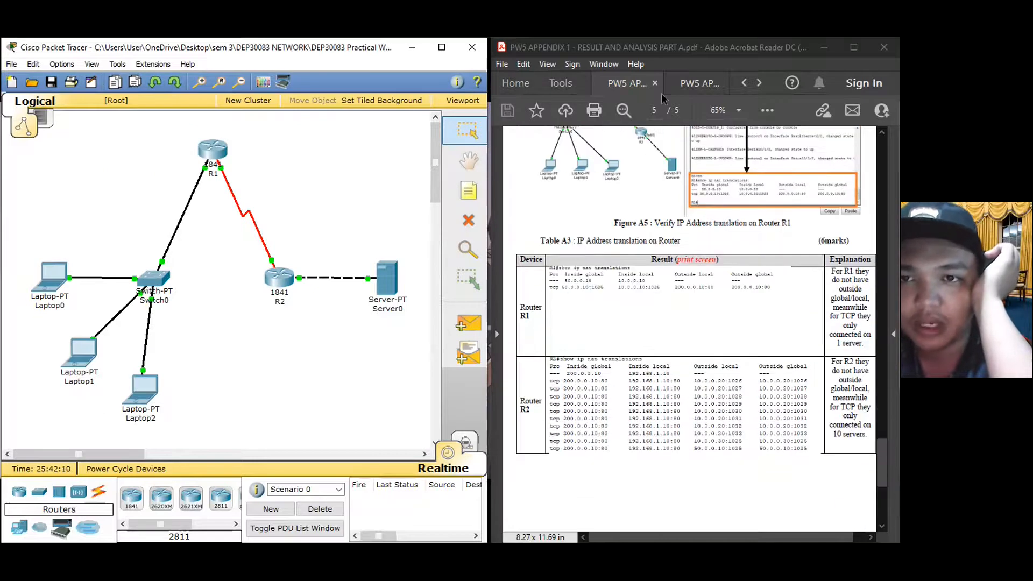
click(744, 89)
click(693, 86)
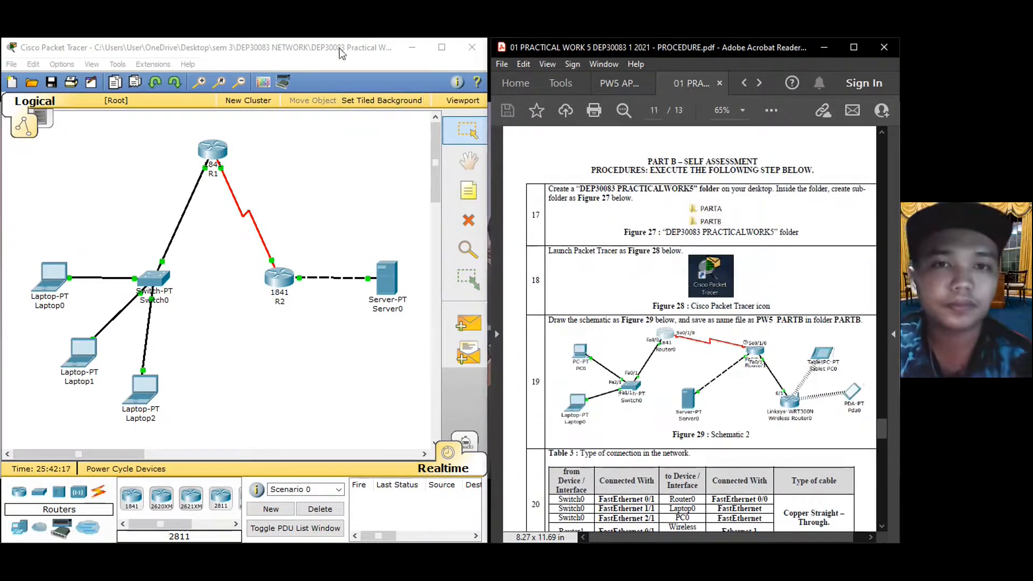
click(469, 51)
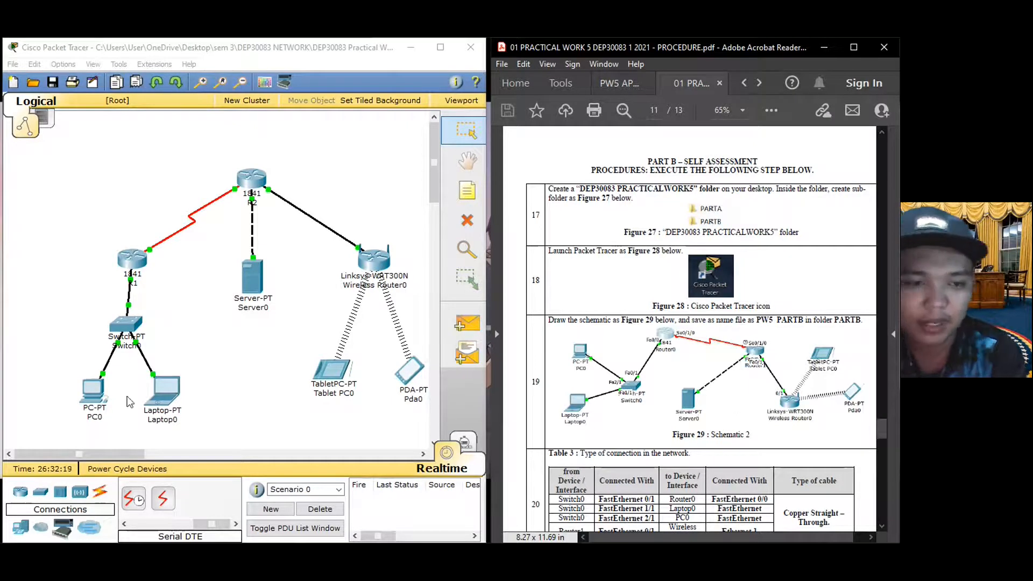
Compare the Part B topology with Figure 29, and review the connections in Table 3 and the IP configuration in Table 4
drag(141, 453, 155, 453)
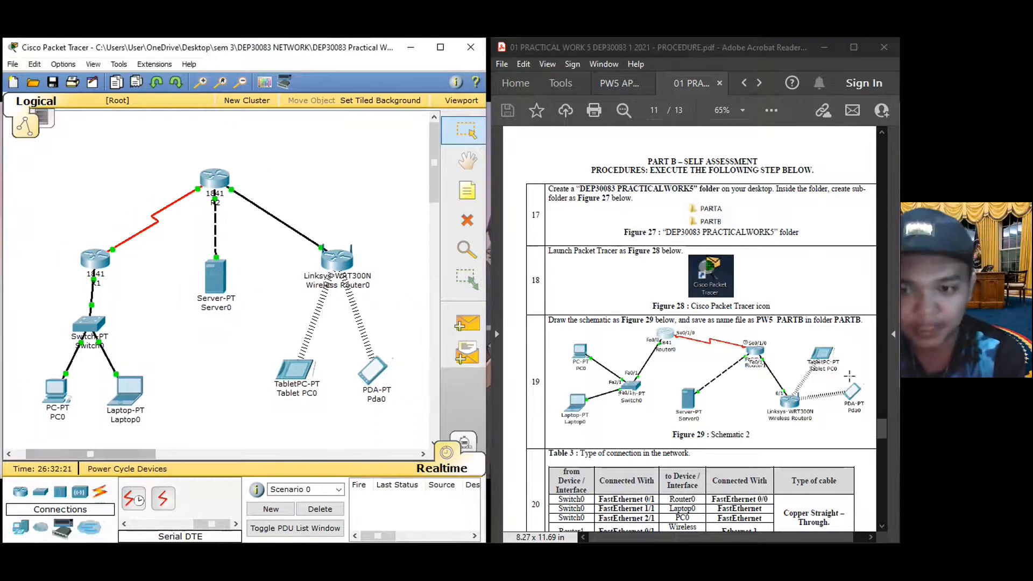
scroll(741, 415, down, 3)
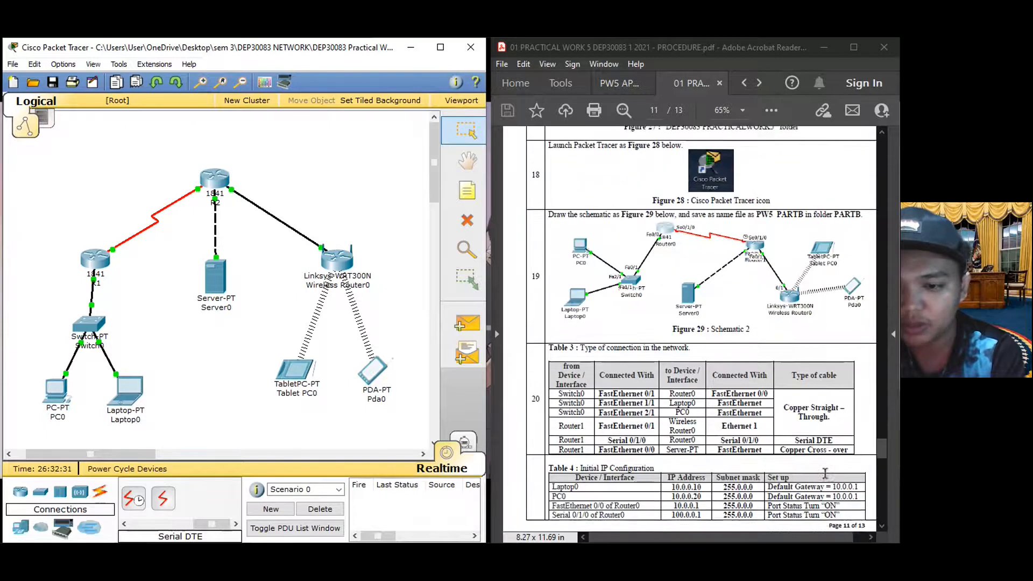
scroll(813, 476, down, 3)
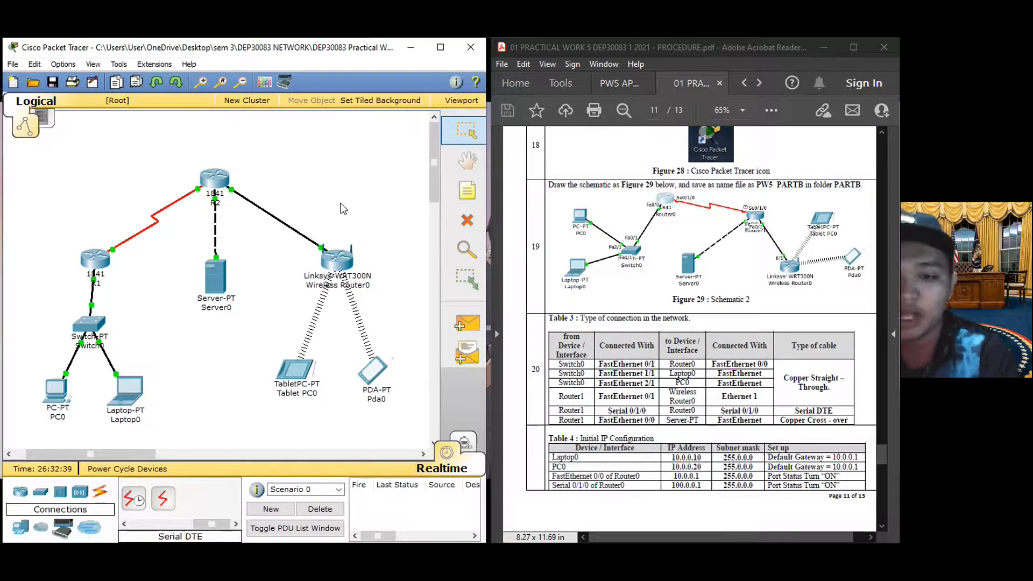
Check Laptop0's IP configuration against Table 4, and close Laptop0
click(126, 389)
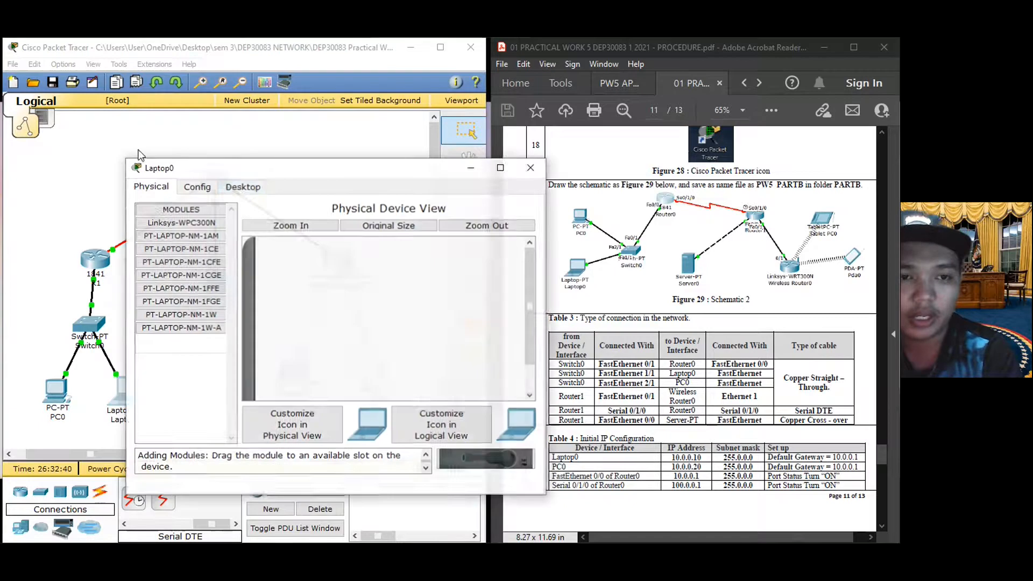
click(242, 186)
drag(385, 165, 350, 130)
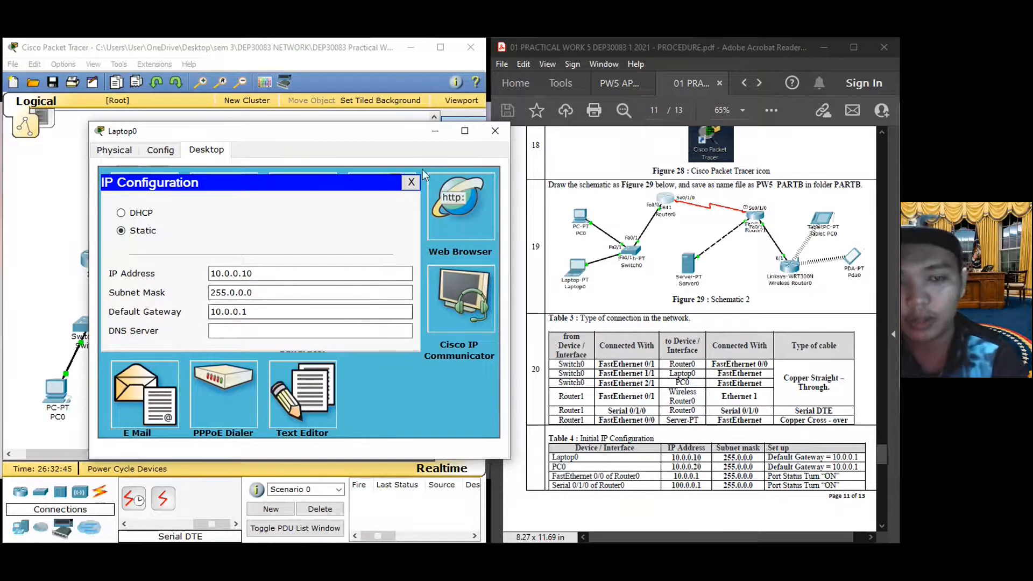
click(411, 182)
click(494, 131)
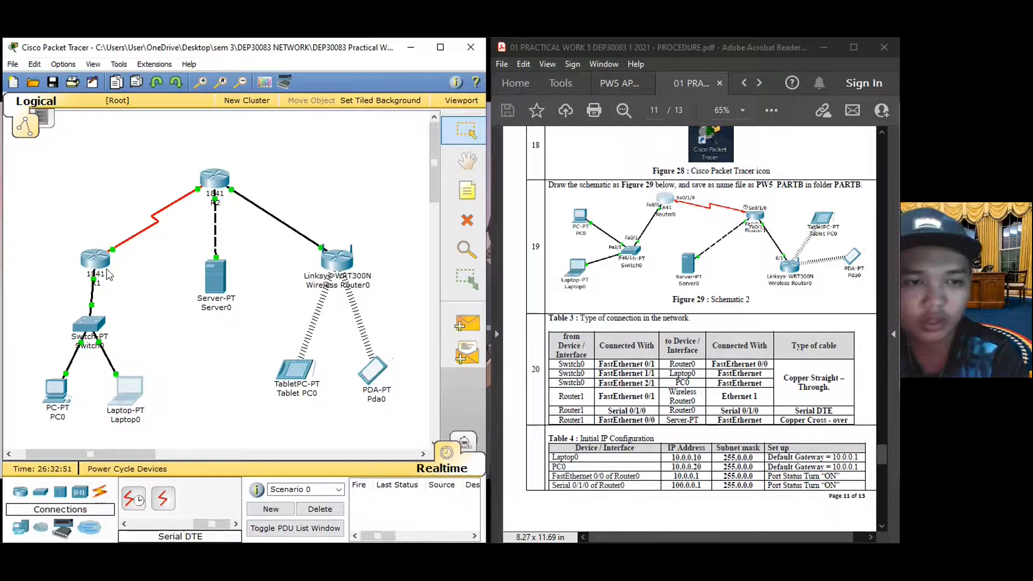
Check router R1's FastEthernet0/0 and Serial0/1/0 settings against Table 4, review the rest of that table, and close R1
click(101, 259)
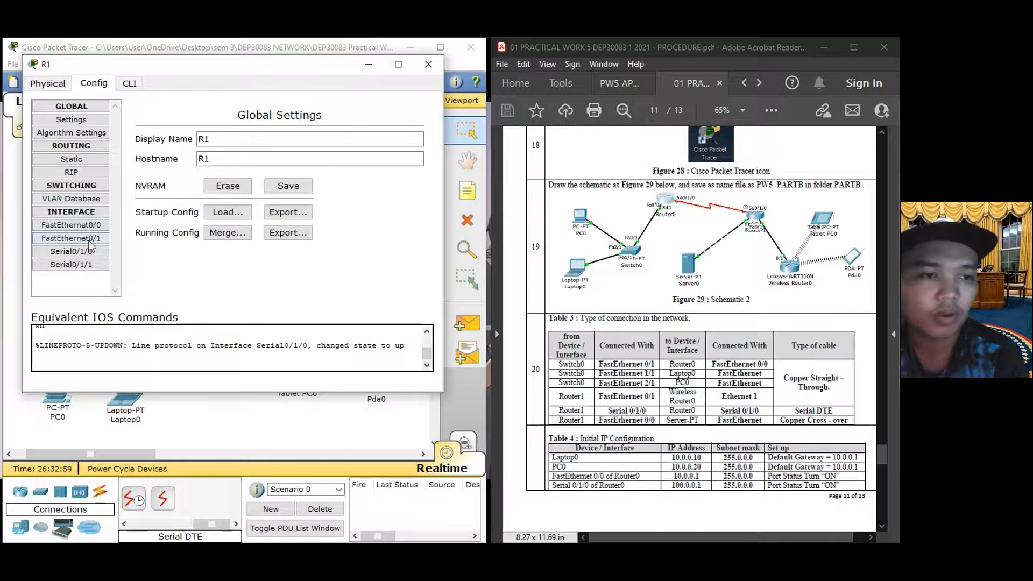
click(92, 226)
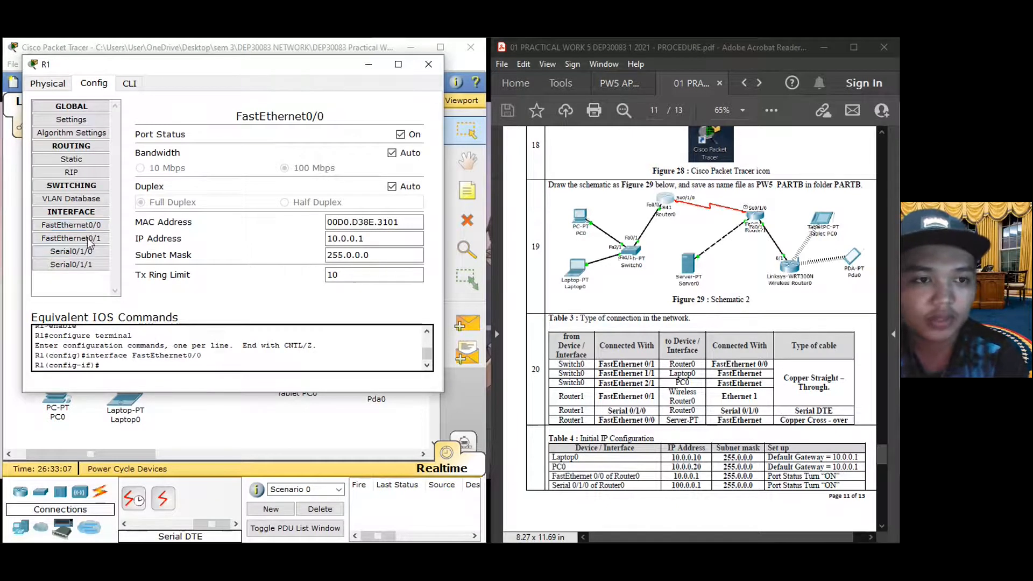
click(89, 230)
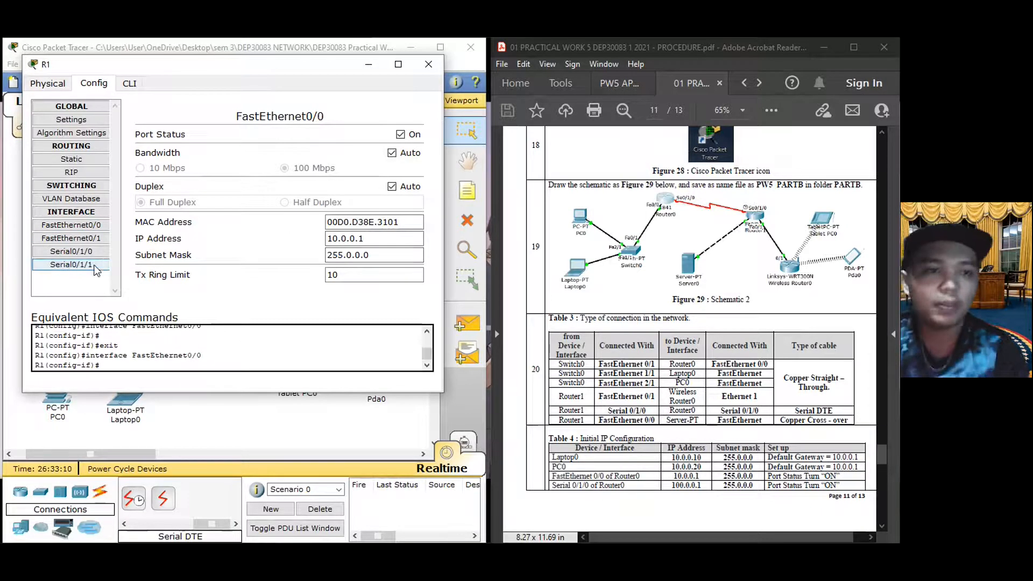
click(71, 251)
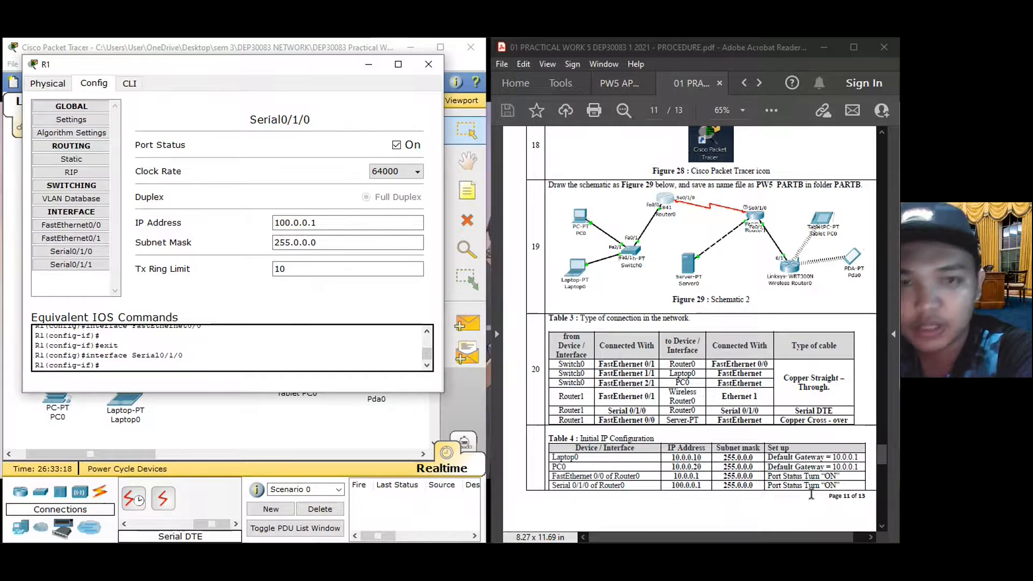
scroll(811, 494, down, 8)
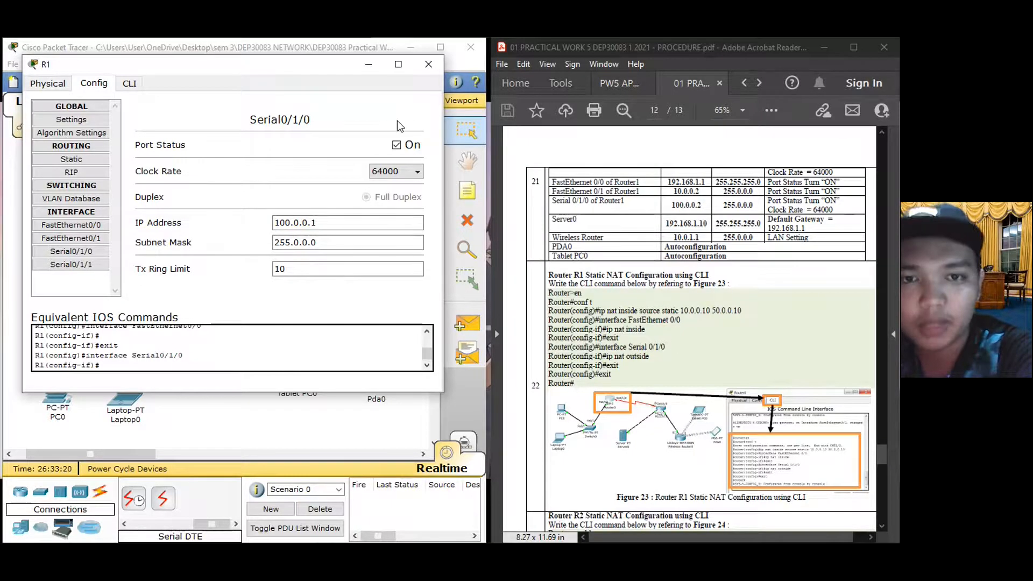
click(428, 65)
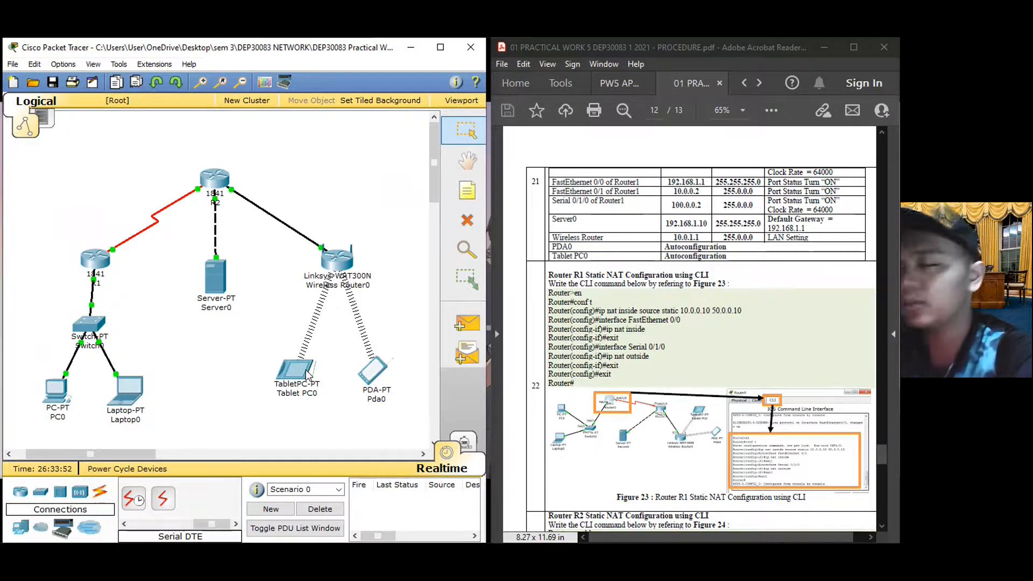
mouse_move(308, 373)
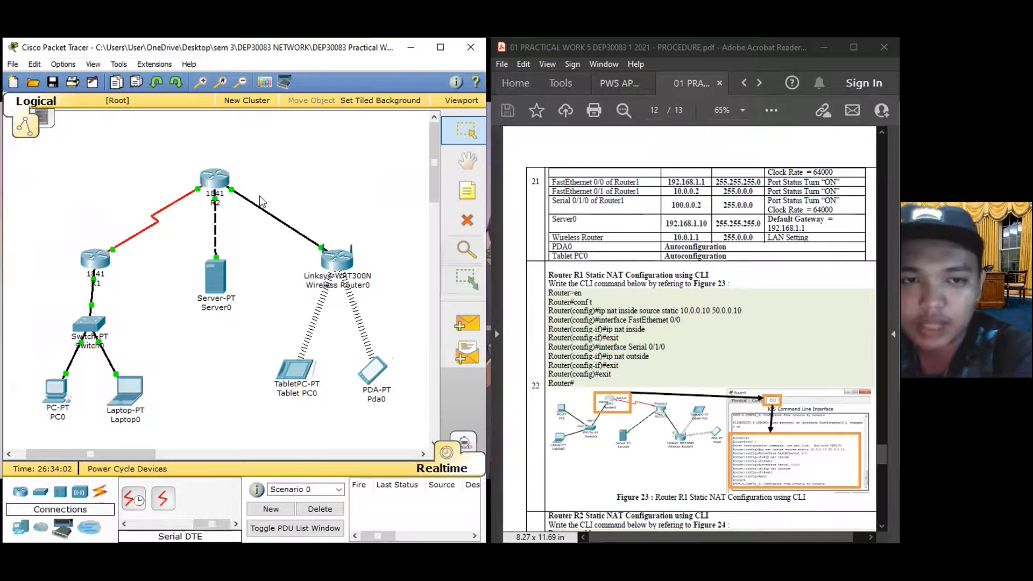
click(214, 184)
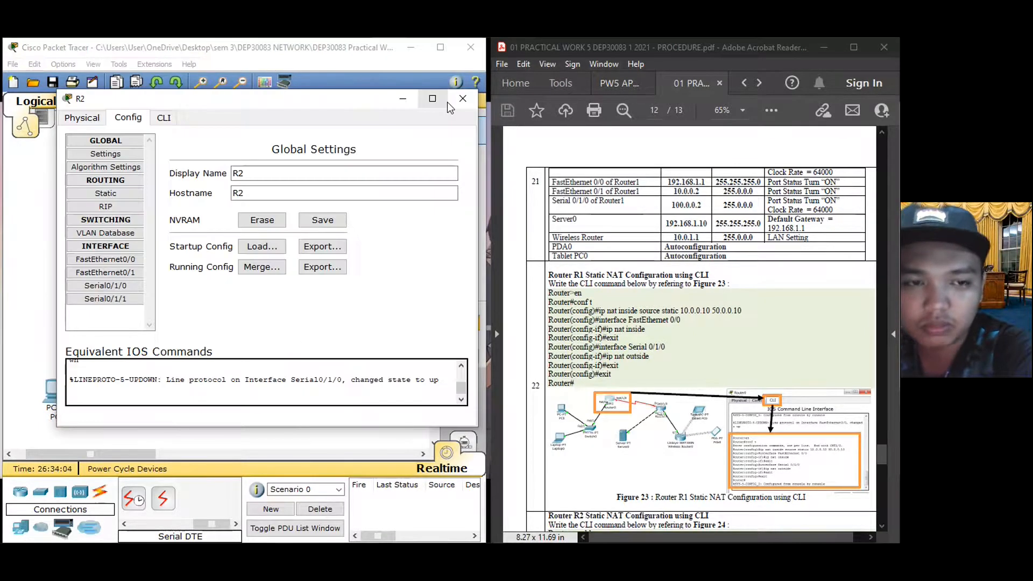
click(462, 99)
In router R1's command line, exit interface and global configuration modes, end the console session and return to the user prompt
click(237, 130)
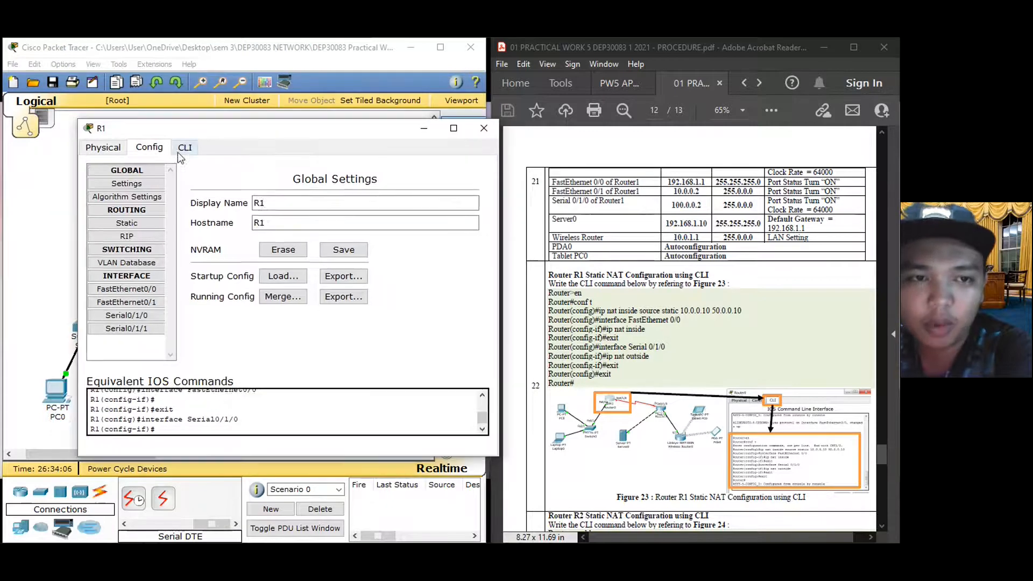
click(185, 148)
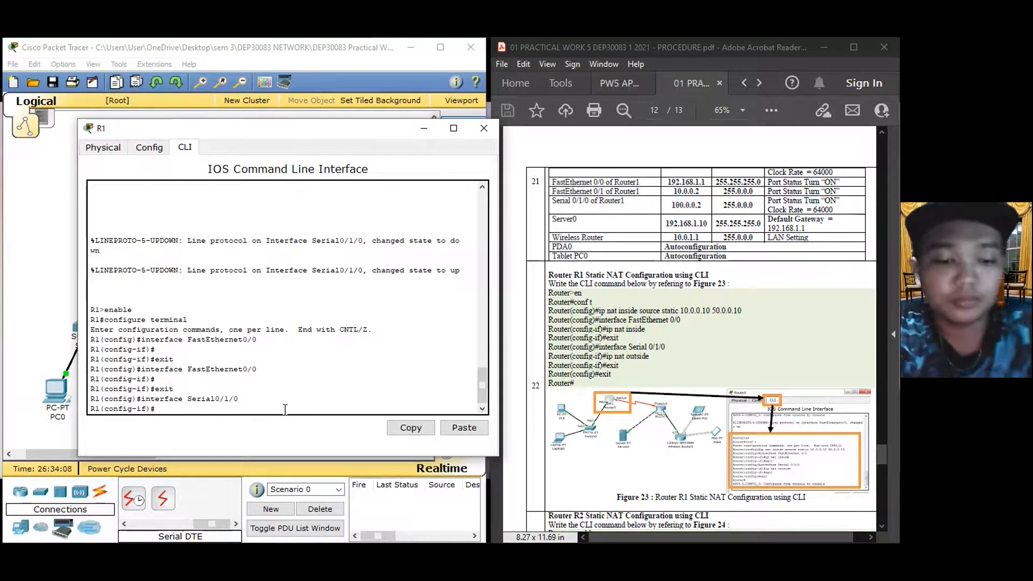
key(Return)
key(Return)
text(exit)
key(Return)
key(Return)
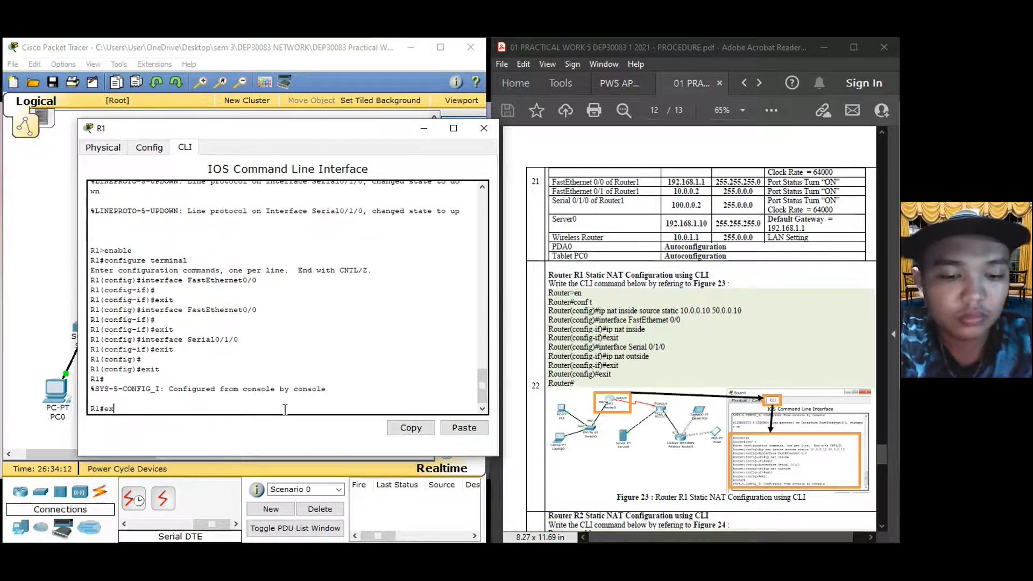
text(exit)
key(Return)
key(Return)
Enter R1's privileged mode with "en" and its global configuration mode with "conf t", following procedure step 22
text(en)
key(Return)
text(conf)
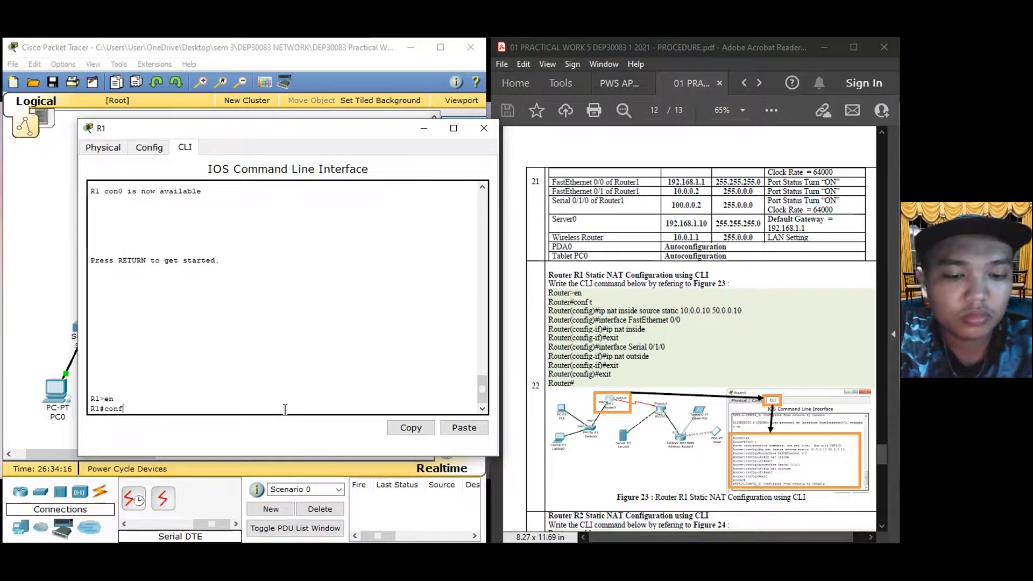
text( t)
key(Return)
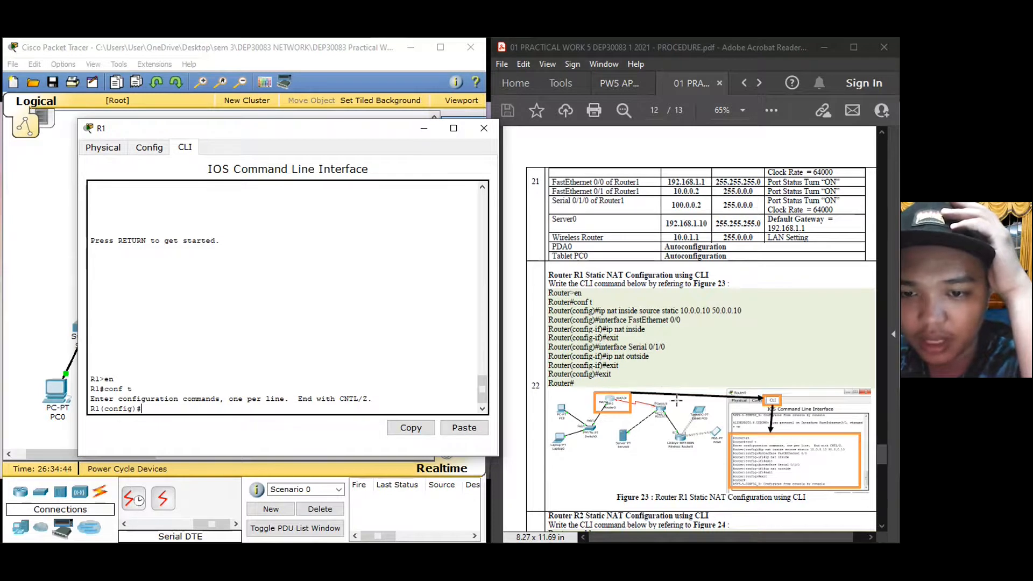
Close R1 and review the Router R2 static NAT commands in procedure step 23
scroll(668, 481, down, 2)
scroll(667, 481, down, 3)
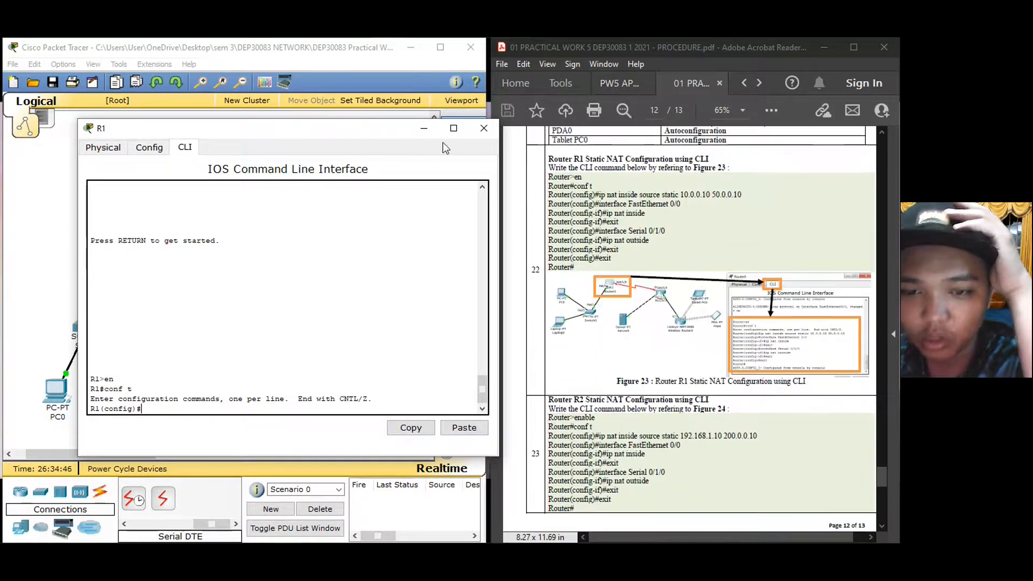
click(476, 129)
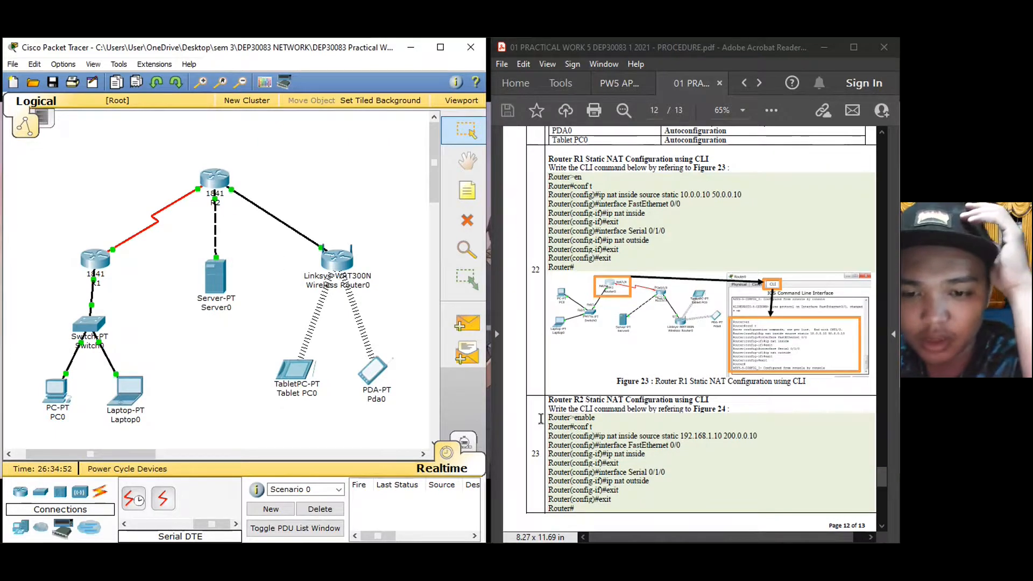
scroll(574, 440, down, 1)
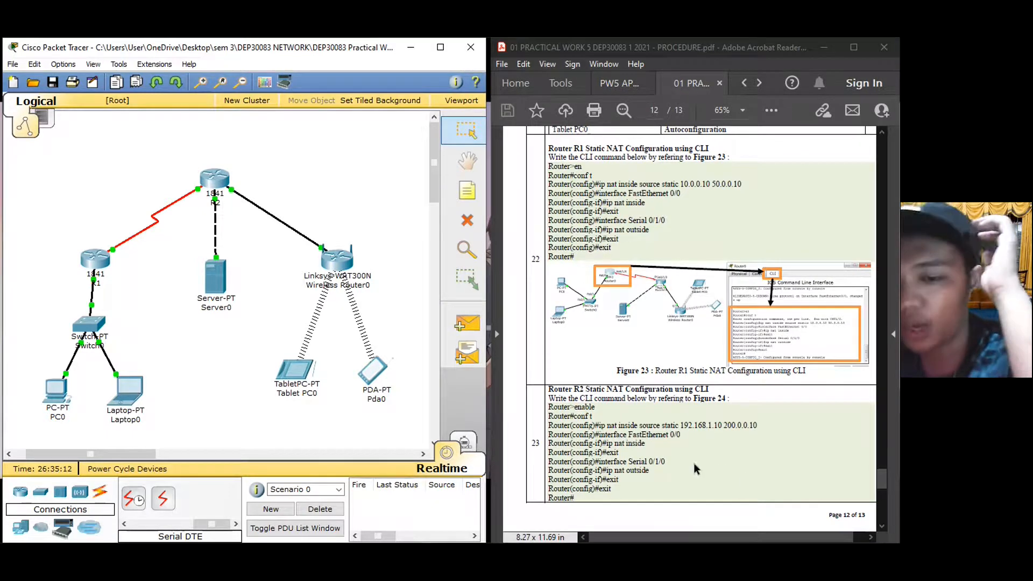
Check R1's static routes against procedure step 24, close R1, and review the R2 static routing instructions in step 25
scroll(671, 511, down, 10)
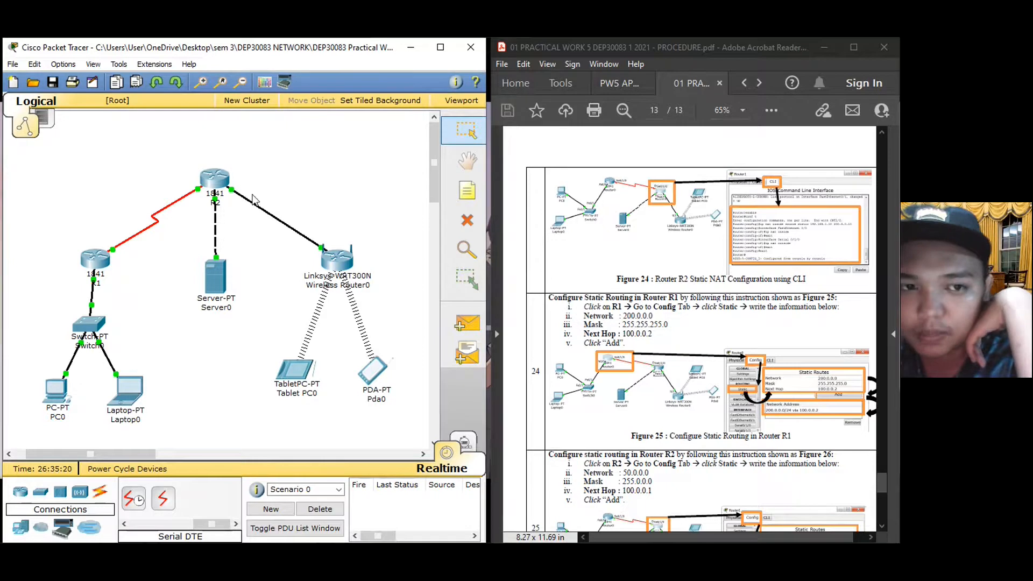
click(96, 259)
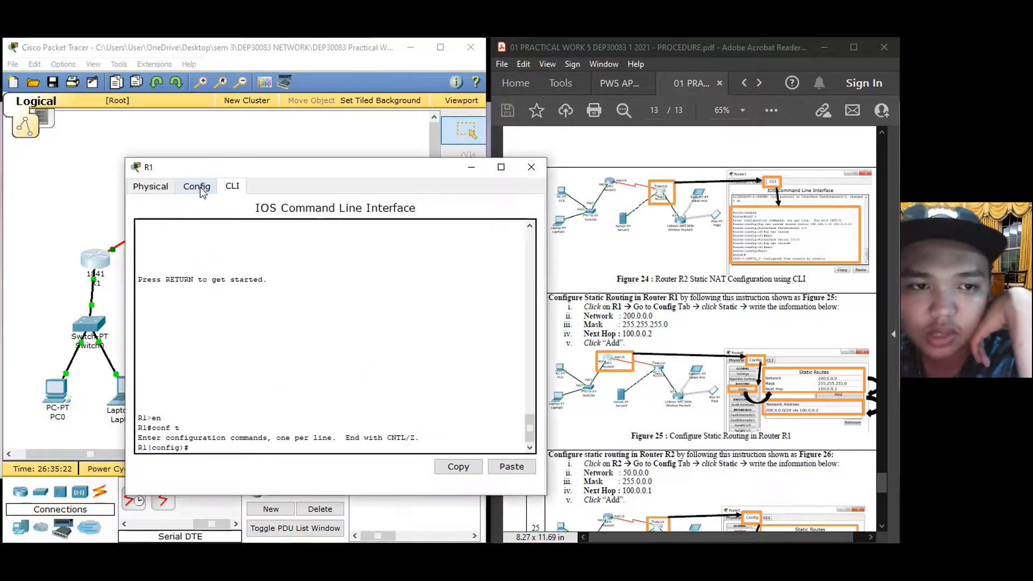
click(197, 186)
click(196, 265)
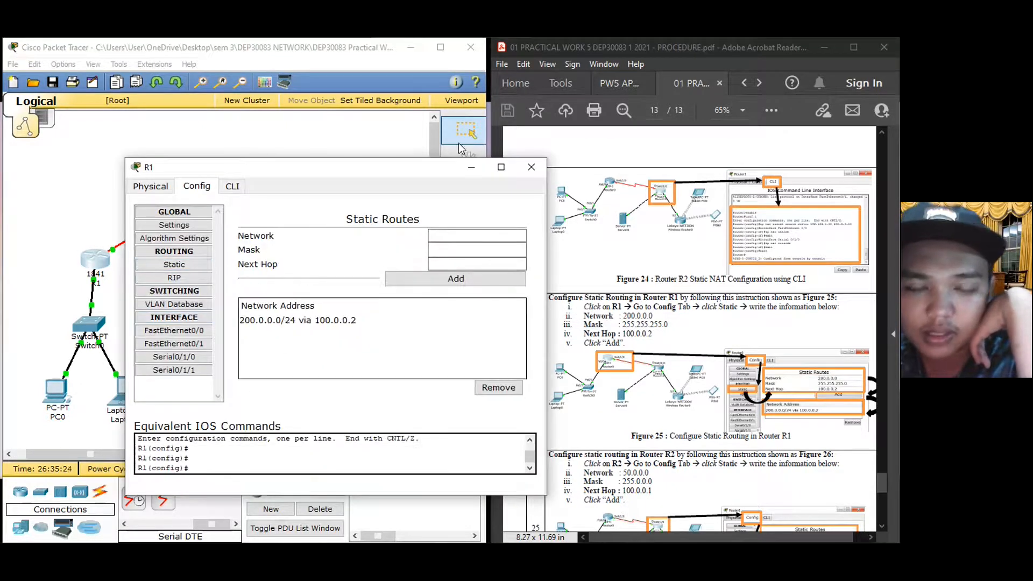
click(531, 167)
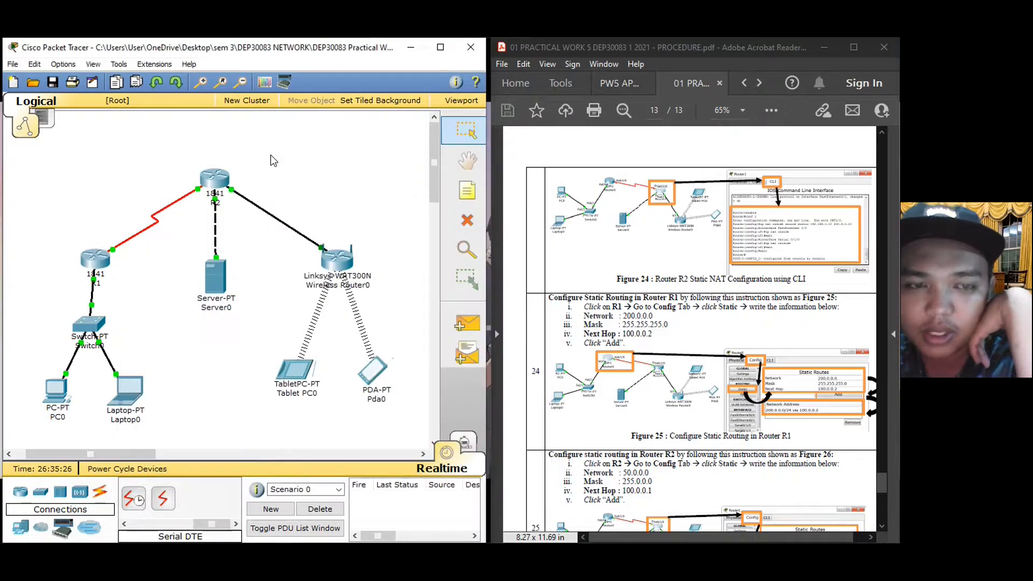
scroll(680, 362, down, 3)
scroll(681, 362, down, 4)
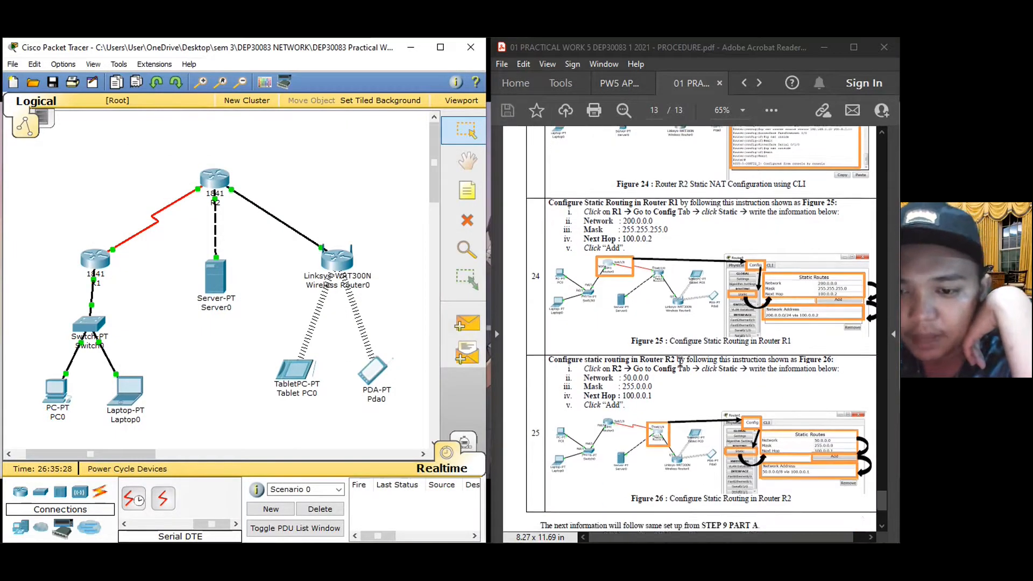
Open the Appendix 2 Part B results document and review the ipconfig and ping rows of Table B1
click(620, 85)
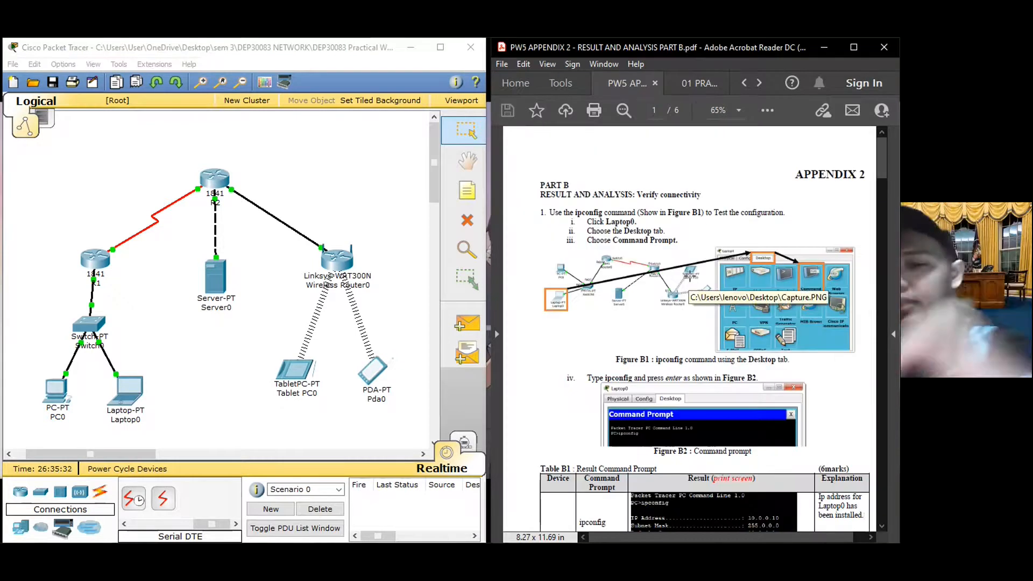
scroll(690, 276, down, 3)
scroll(690, 277, down, 2)
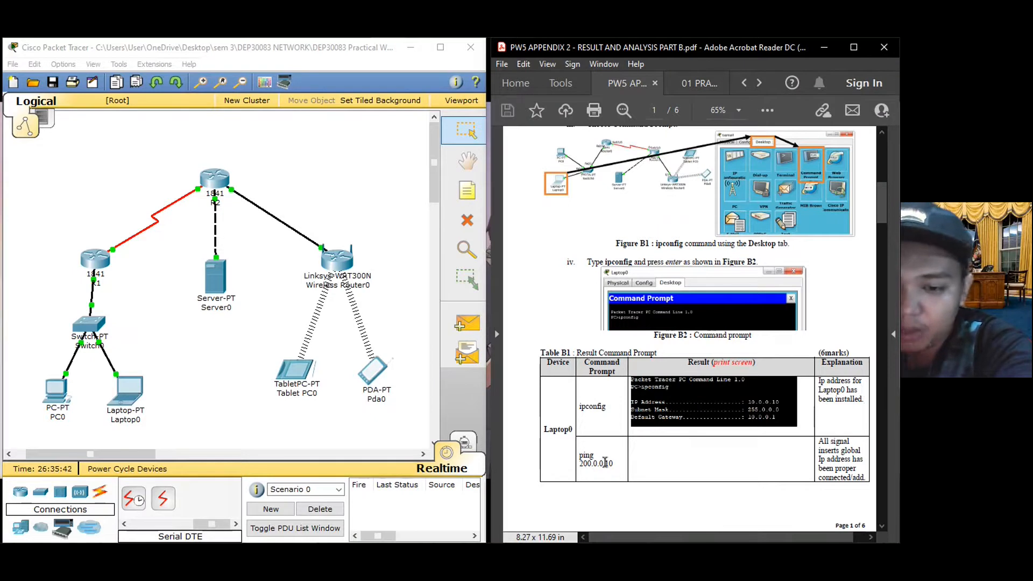
scroll(862, 460, down, 1)
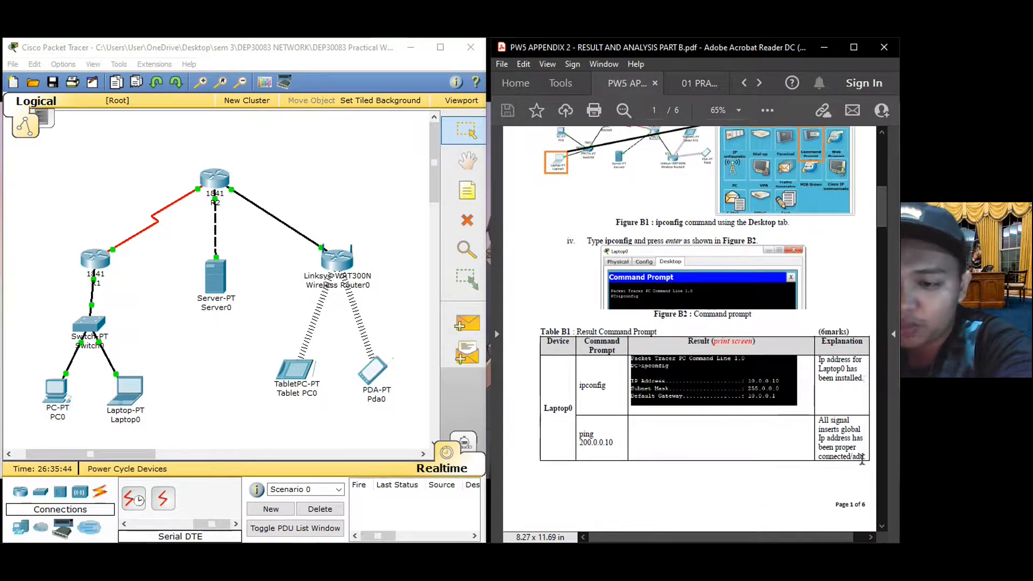
scroll(858, 460, down, 3)
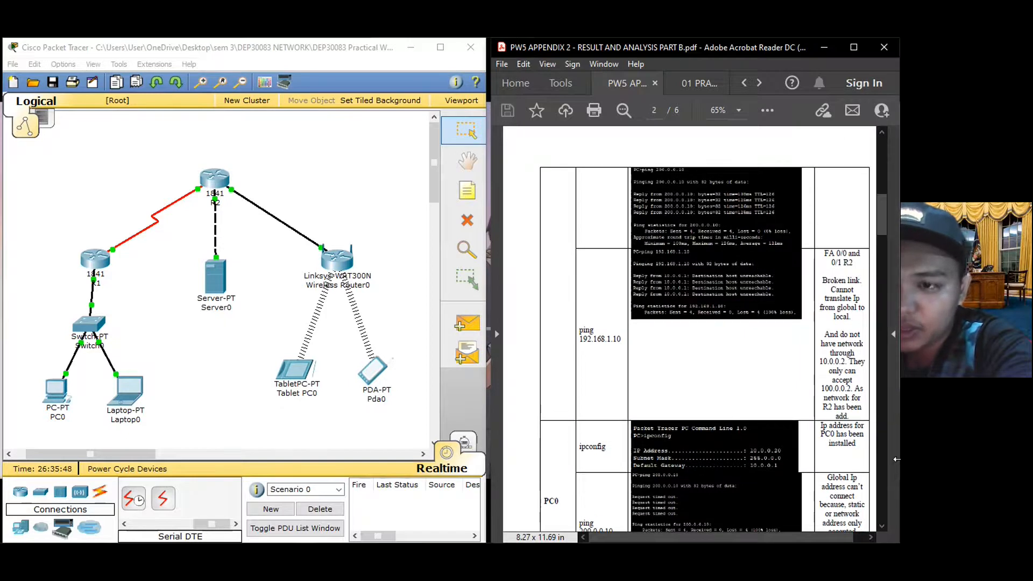
scroll(845, 377, up, 4)
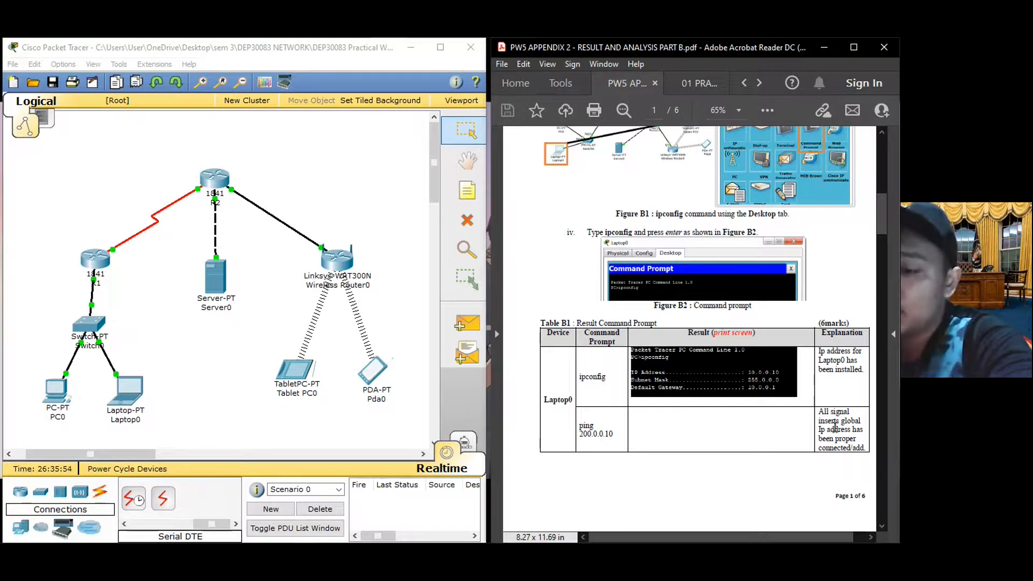
View the ping 192.168.1.10 results on page 2 and open Laptop0's Command Prompt clear of the network topology
scroll(835, 427, down, 5)
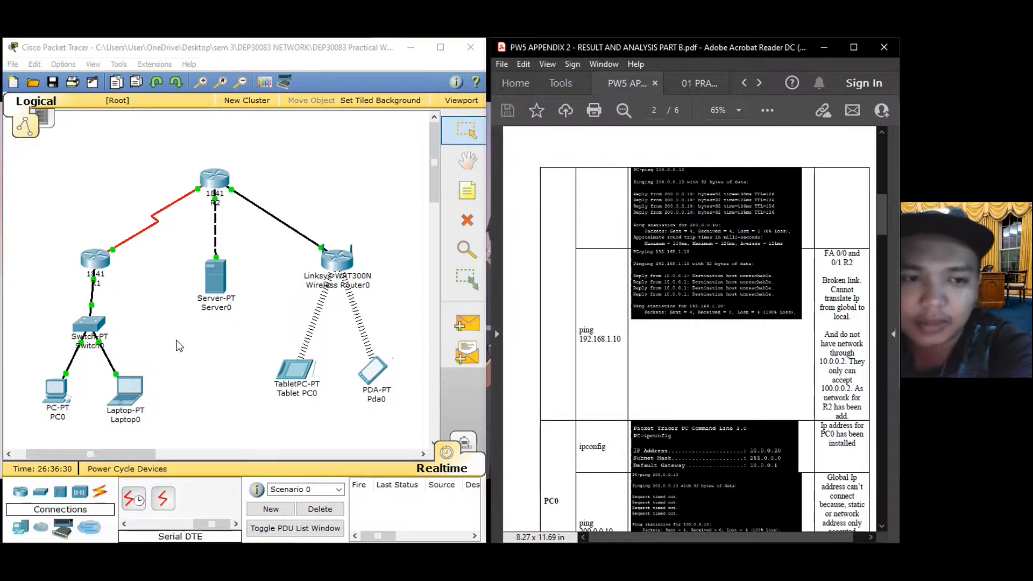
click(83, 245)
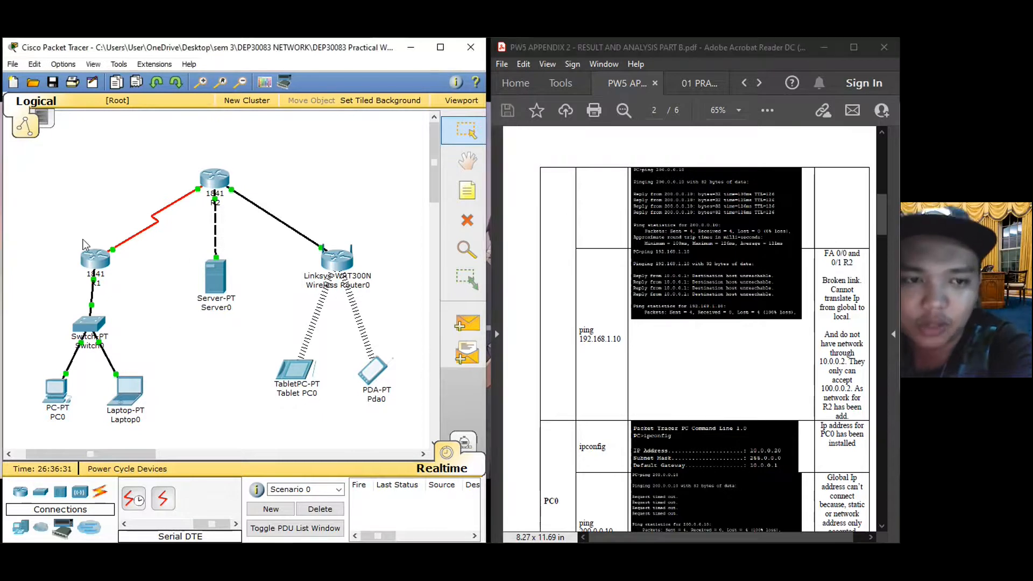
click(135, 387)
click(307, 148)
drag(260, 69, 582, 71)
click(109, 289)
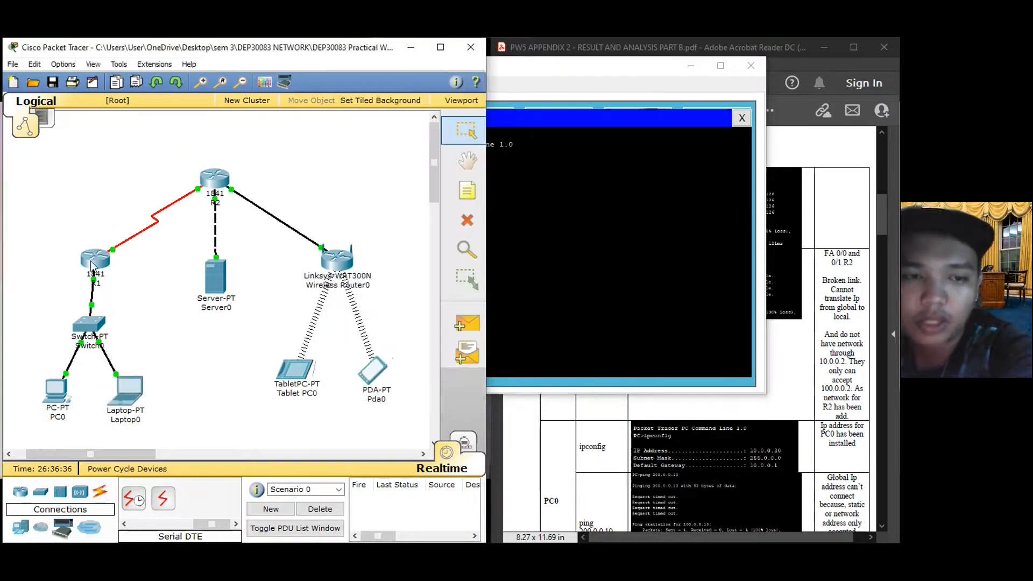
Ping R1's FastEthernet0/0 address 10.0.0.1 from Laptop0's Command Prompt
mouse_move(91, 265)
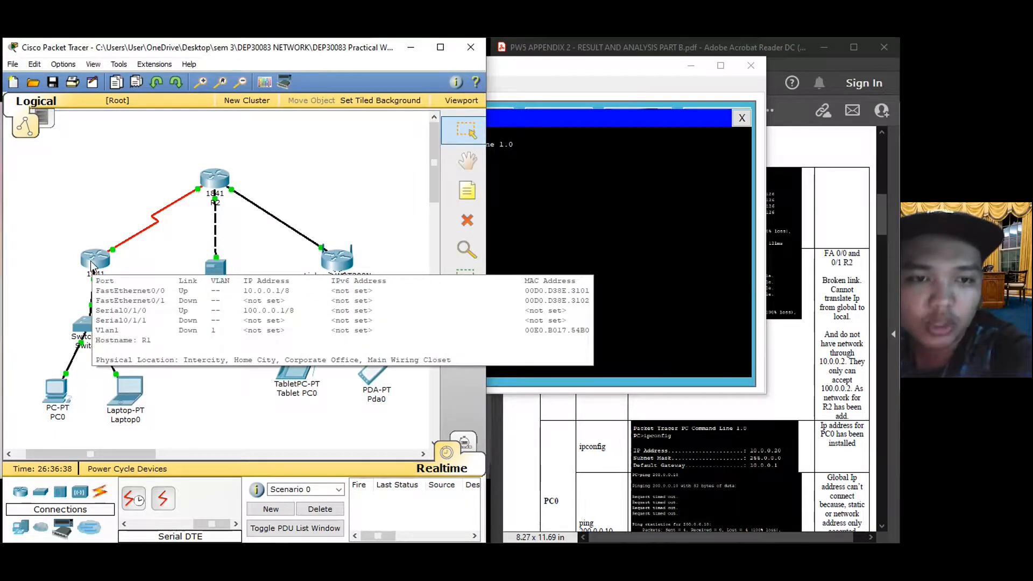
mouse_move(211, 190)
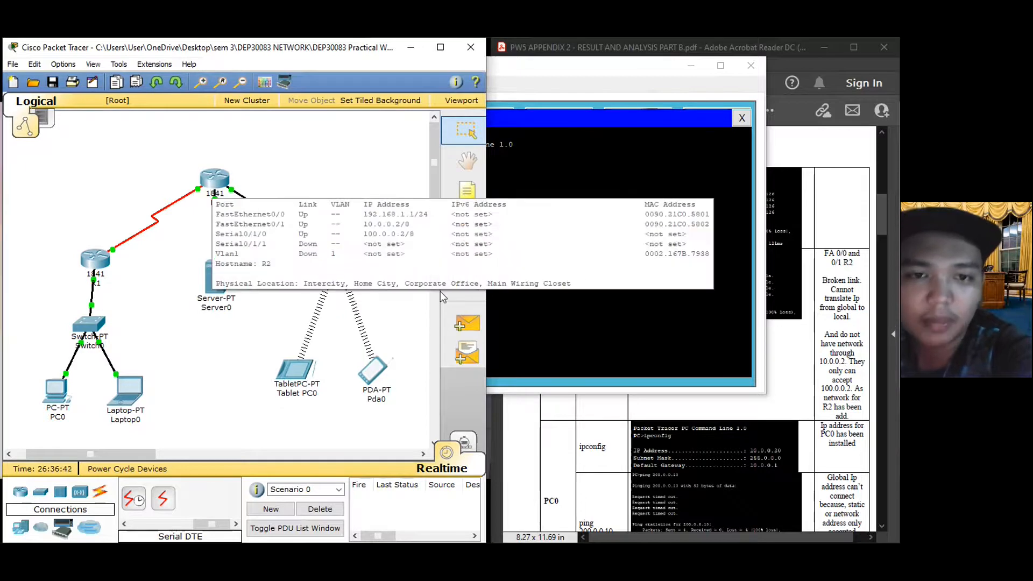
click(511, 316)
text(ping )
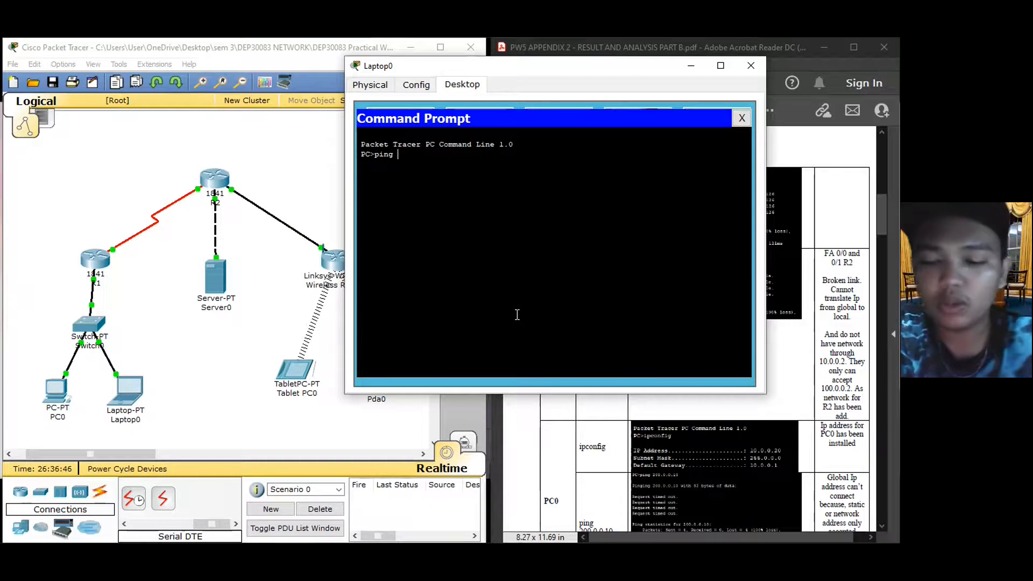
text(1)
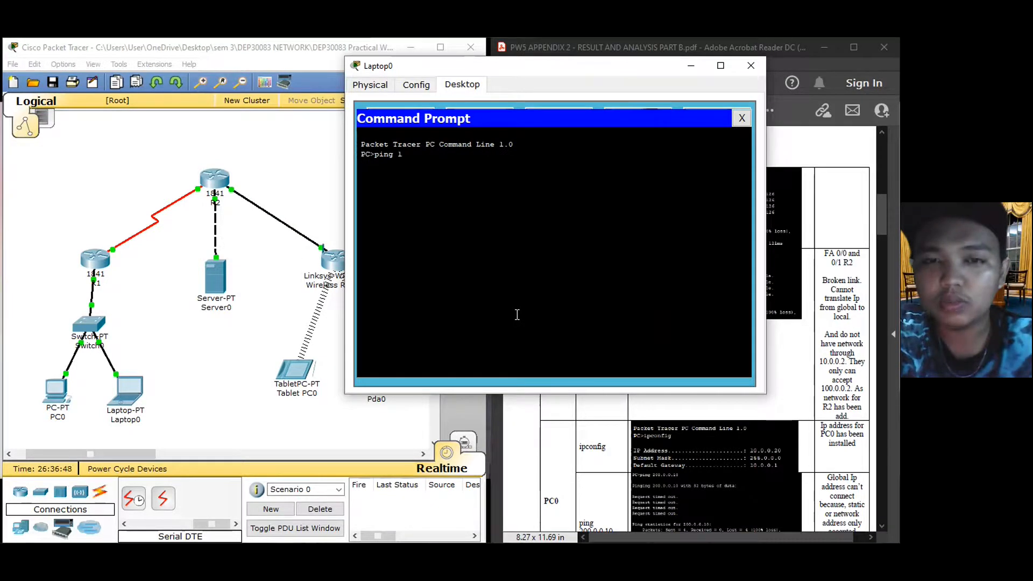
text(0.0.0.0)
key(BackSpace)
text(1)
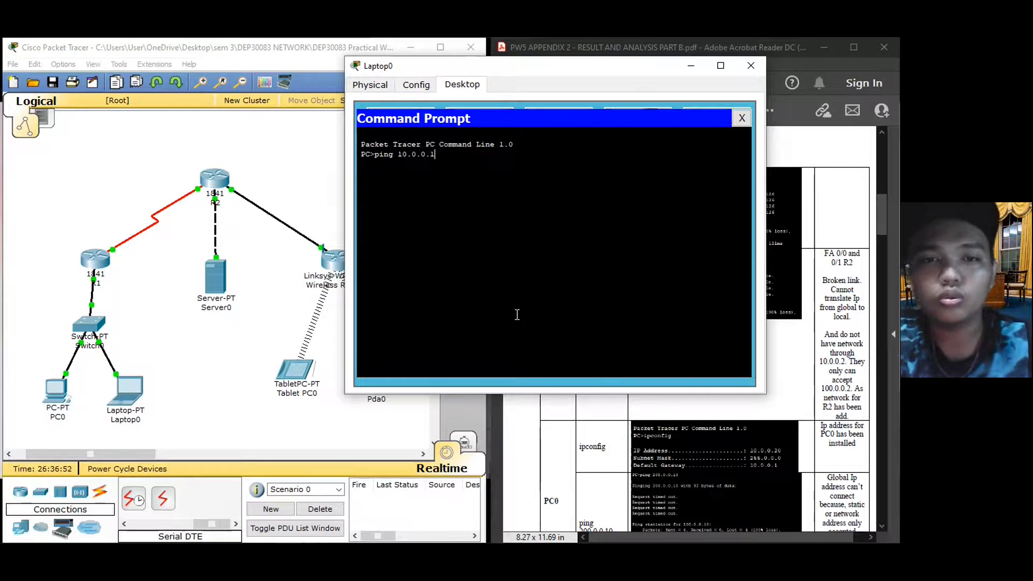
key(Return)
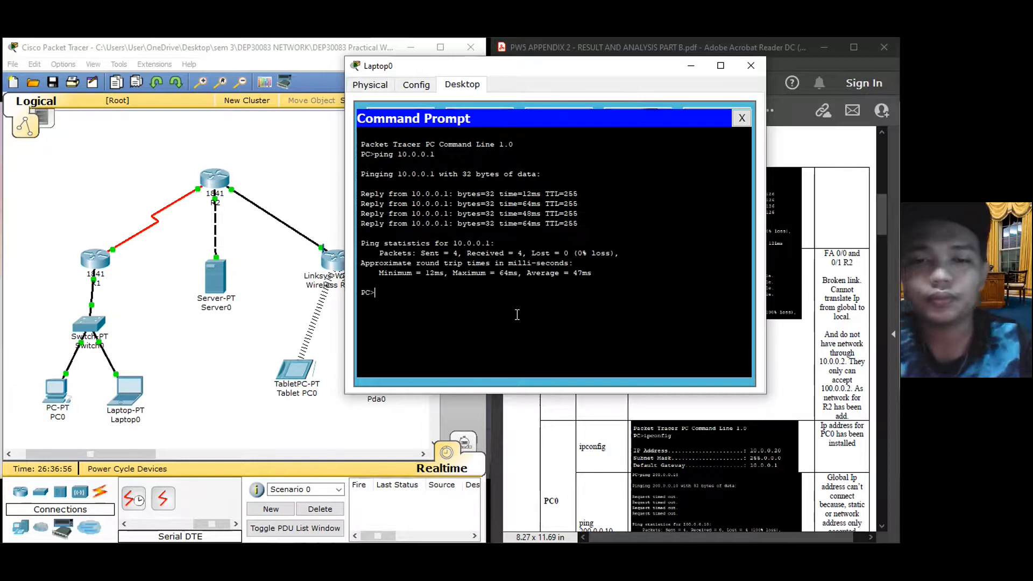
Ping R1's serial interface address 100.0.0.1 from Laptop0
text(ping )
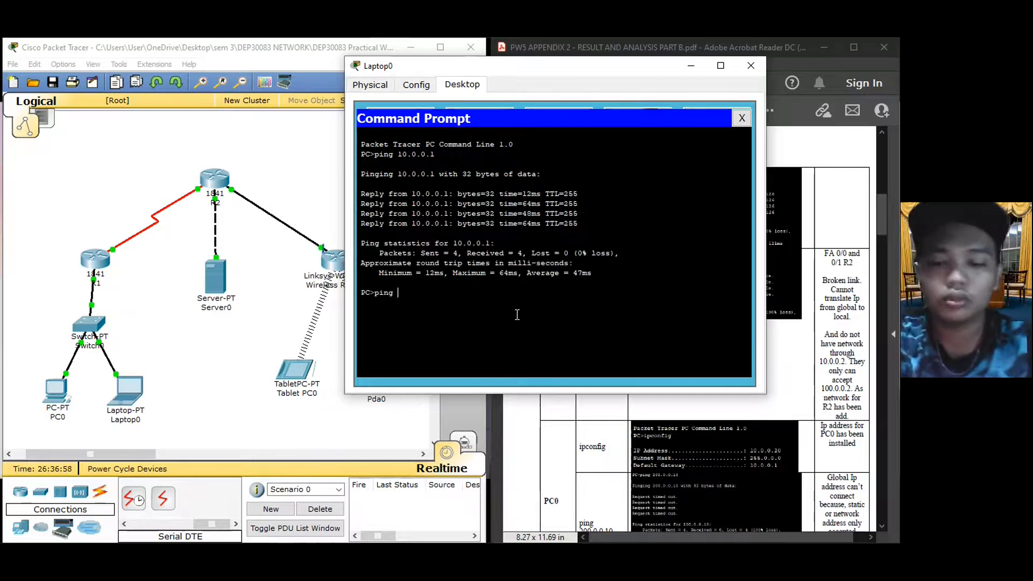
text(100.0.0.)
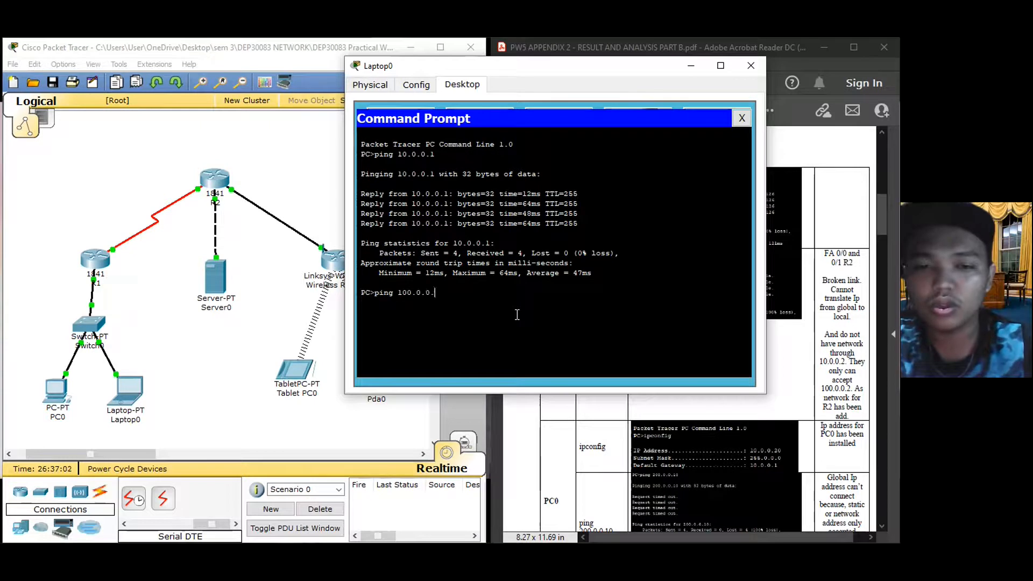
text(10)
key(BackSpace)
key(Return)
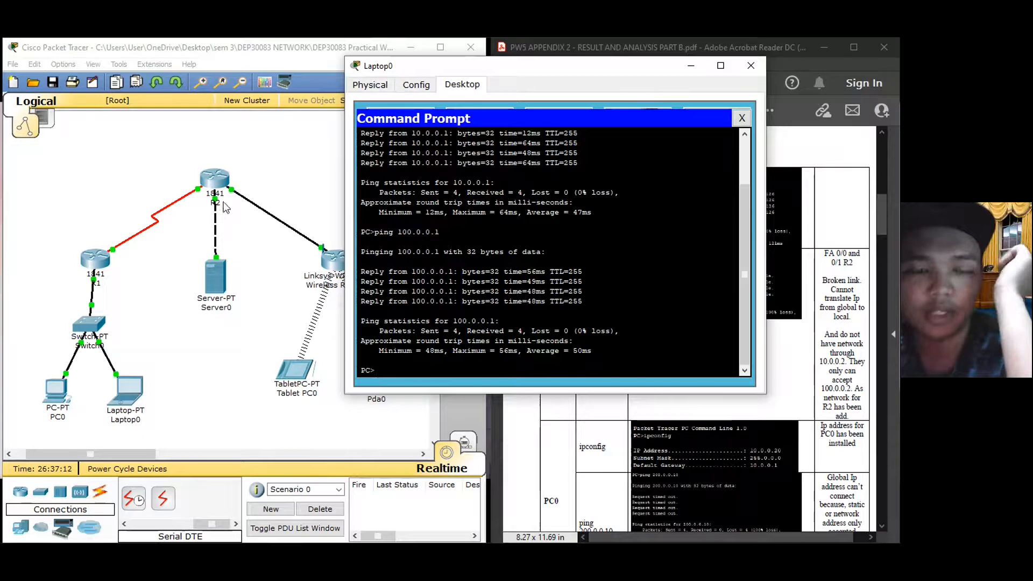
Ping R2's serial interface address 100.0.0.2 from Laptop0
text(pi)
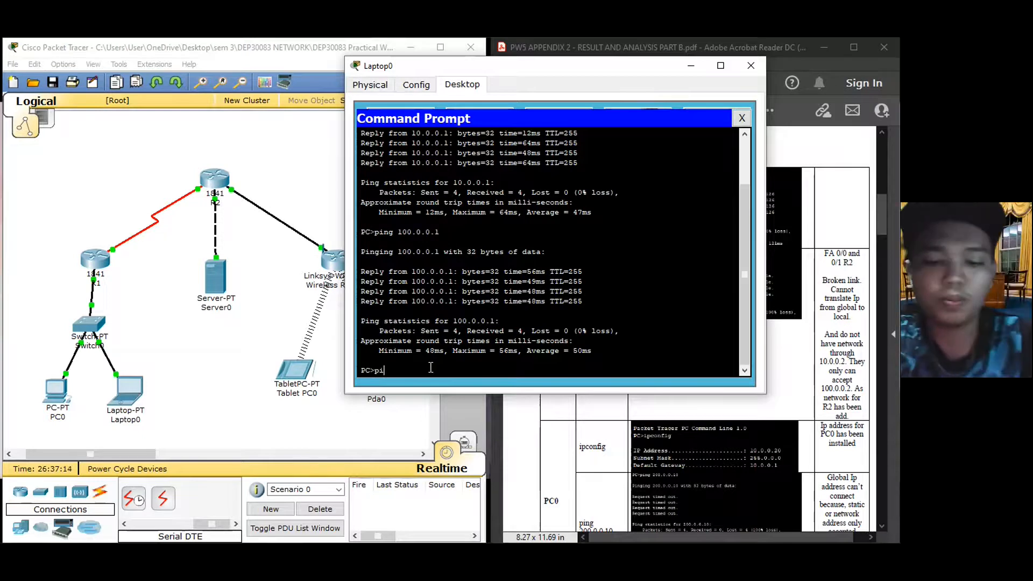
text(ng 100.0)
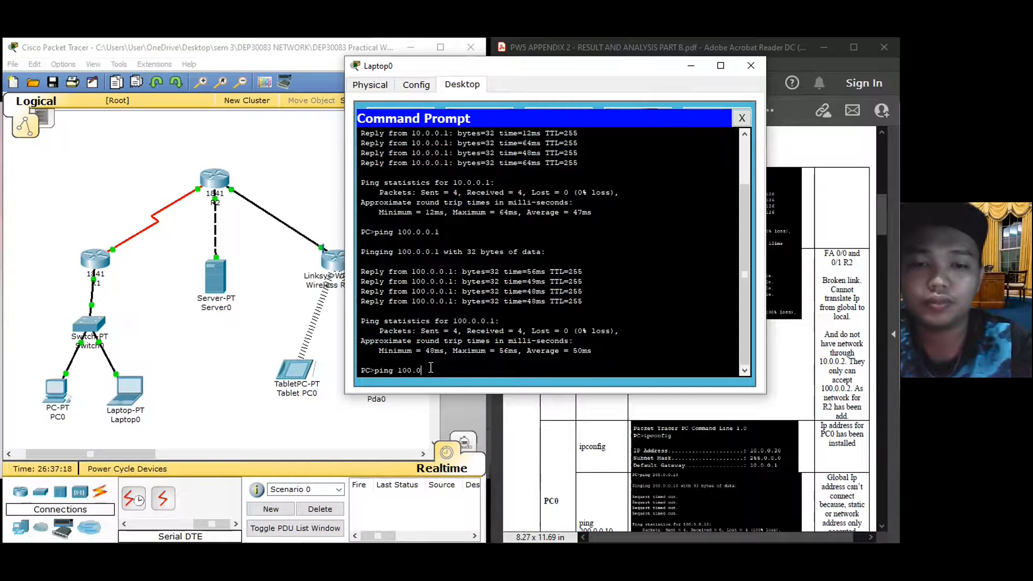
text(.0.1)
key(BackSpace)
text(2)
key(Return)
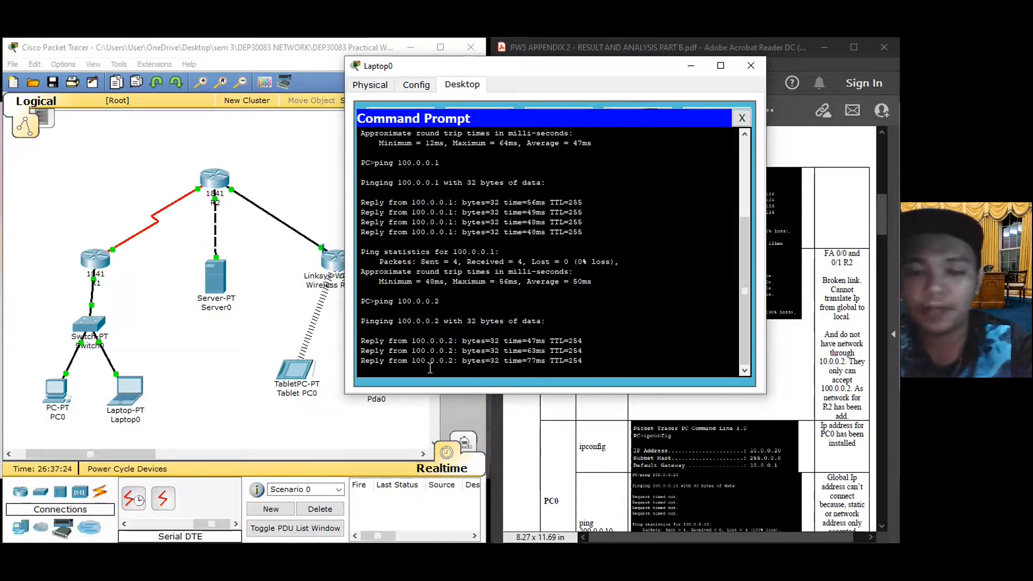
Ping R2's FastEthernet0/0 address 192.168.1.1 from Laptop0
text(pi)
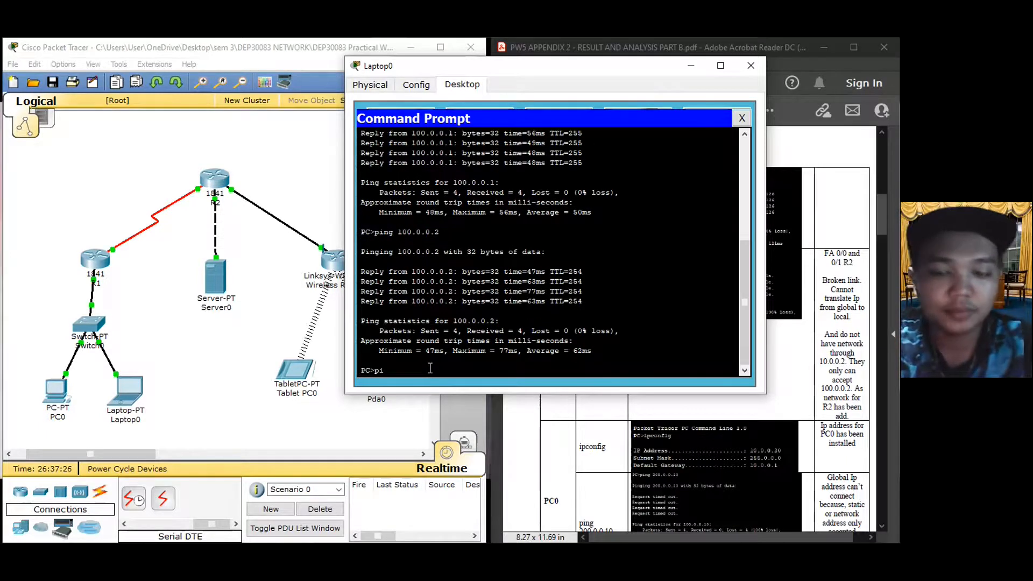
text(ng 192.168)
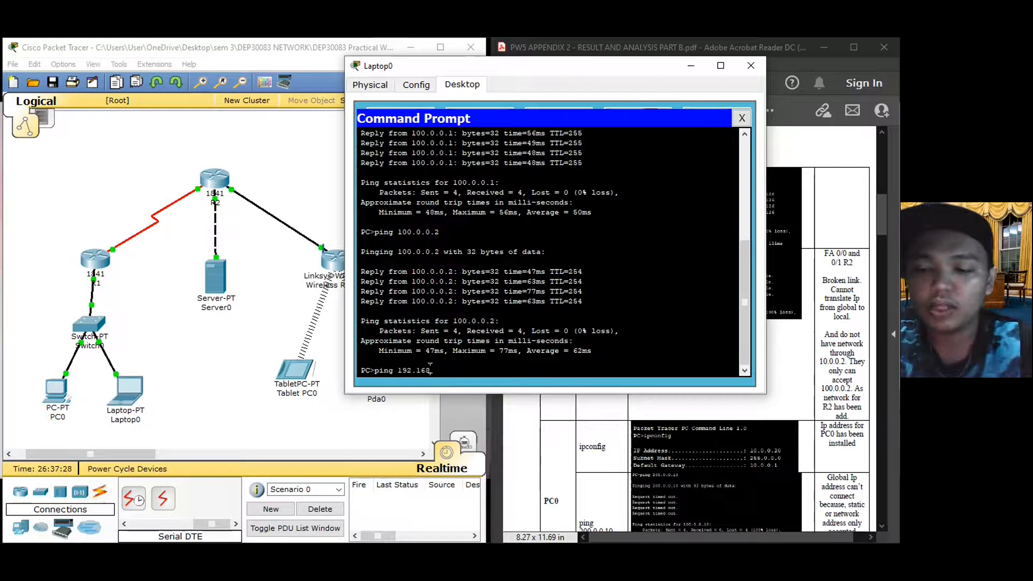
text(.1.)
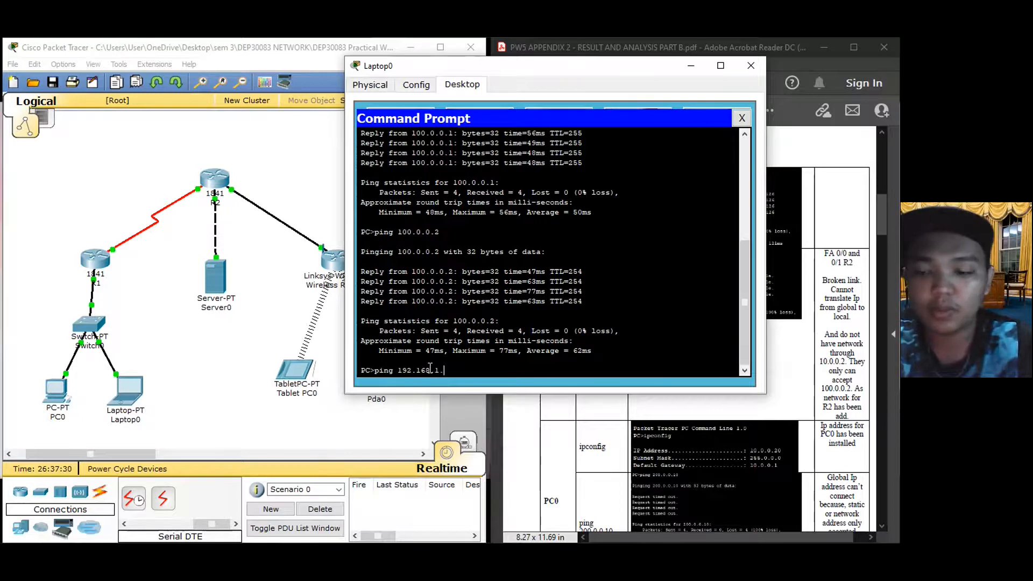
text(1)
key(Return)
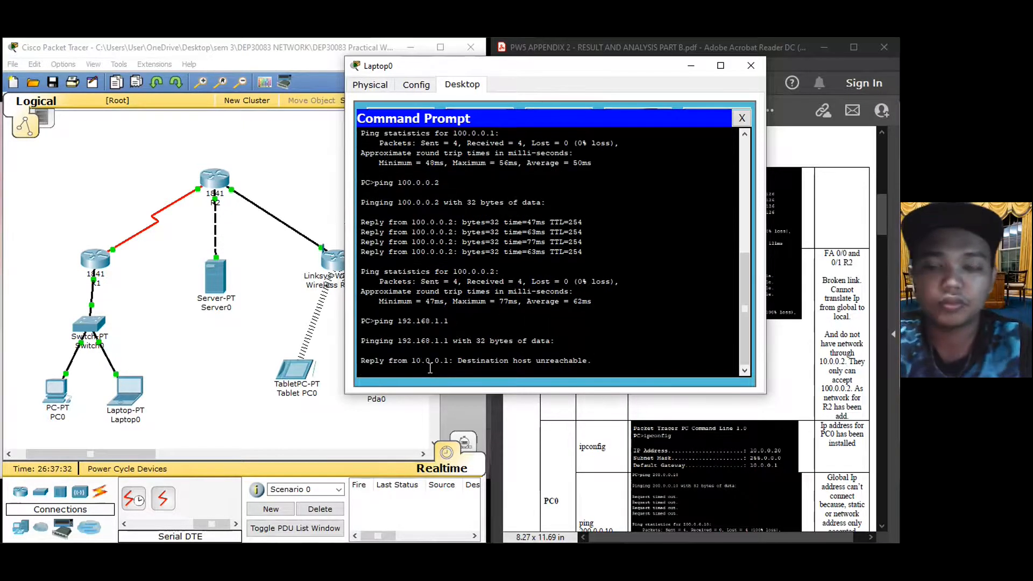
Check R2's interface addresses in the topology and bring Laptop0's Command Prompt back up beside it
drag(599, 64, 563, 103)
click(291, 150)
mouse_move(219, 185)
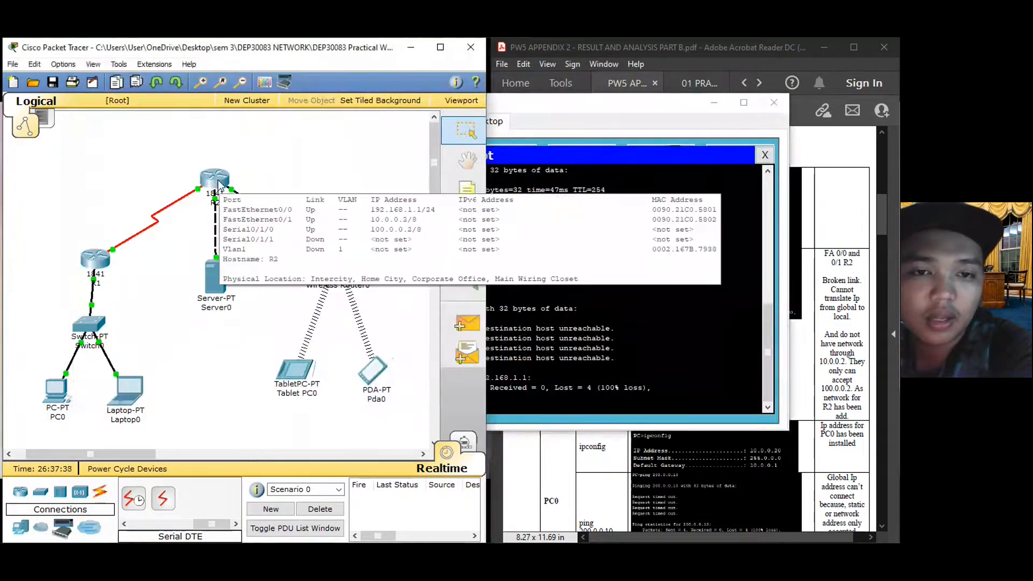
click(640, 111)
click(714, 103)
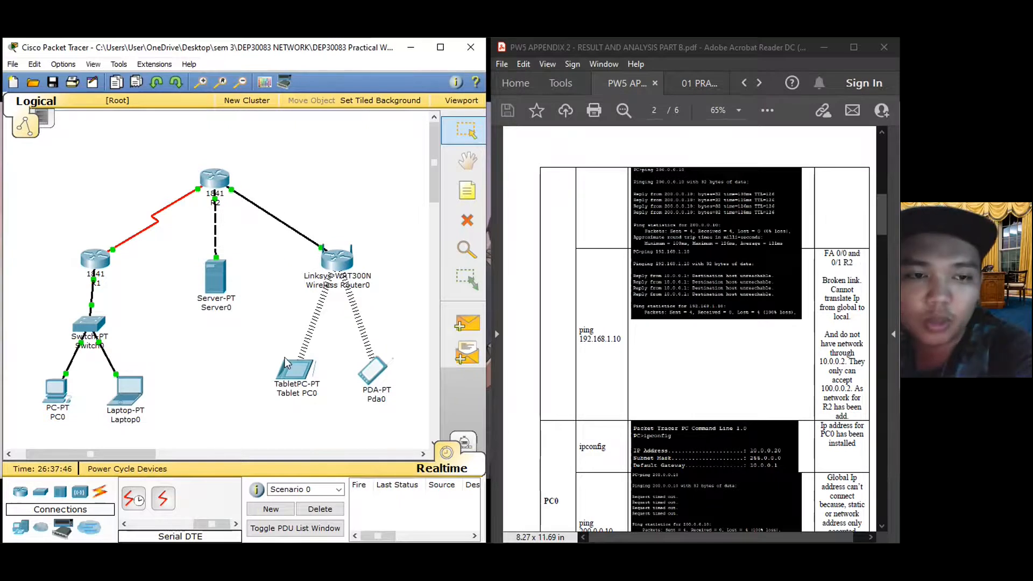
click(122, 387)
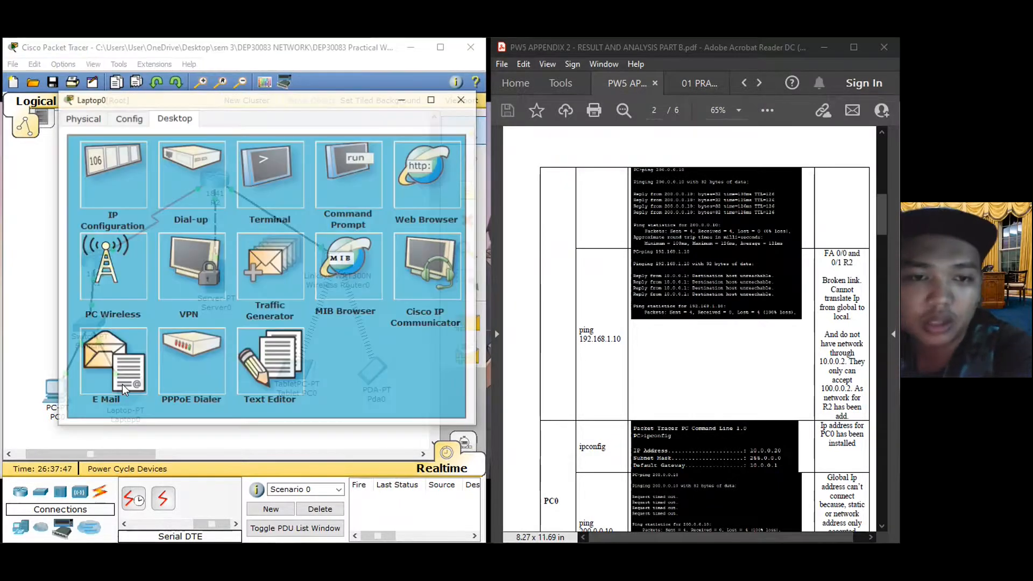
click(345, 180)
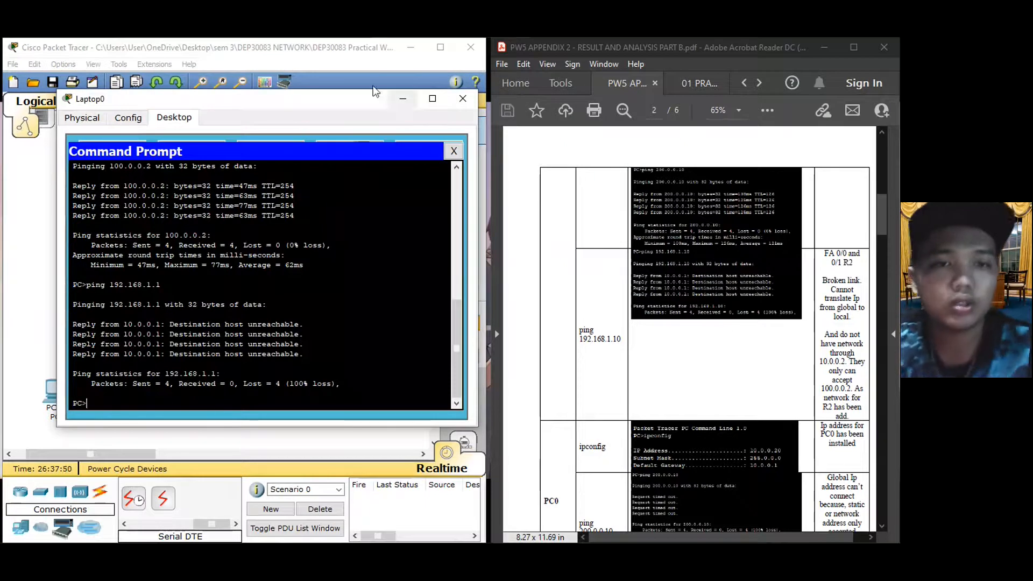
drag(315, 102, 652, 123)
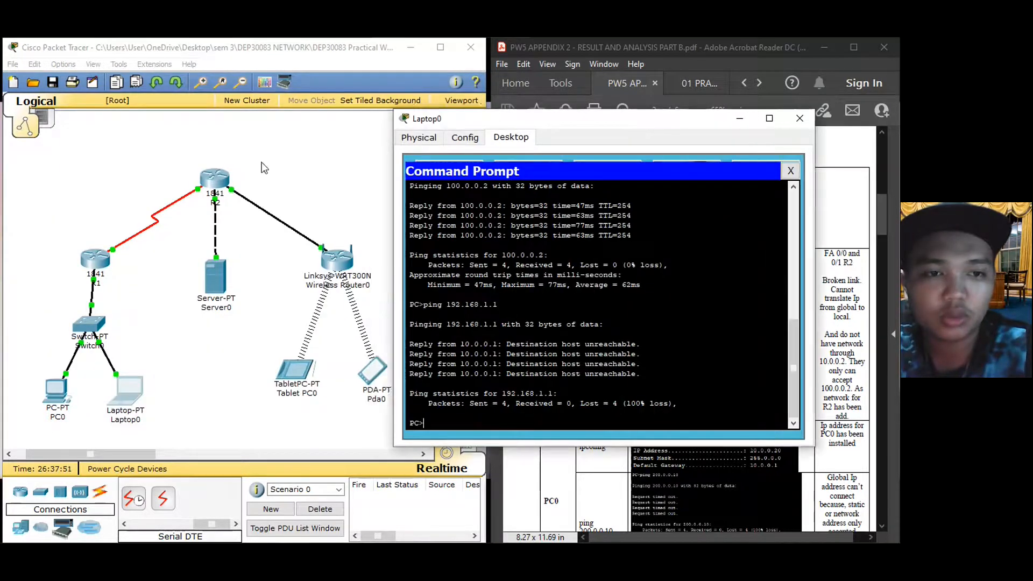
click(261, 162)
mouse_move(214, 175)
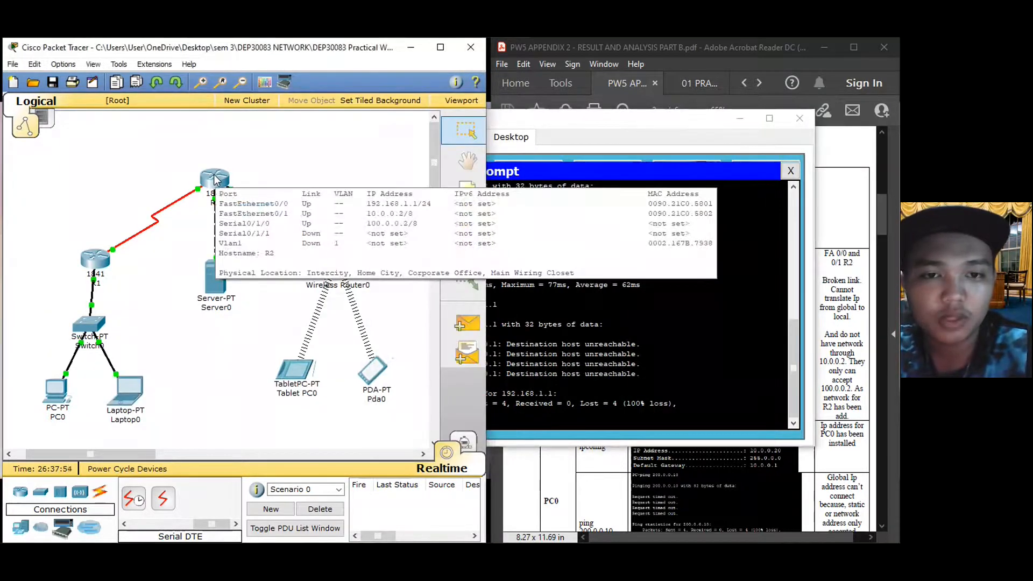
Ping R2's FastEthernet0/1 address 10.0.0.2 from Laptop0, close Laptop0, and return to the Appendix 2 results document
click(690, 302)
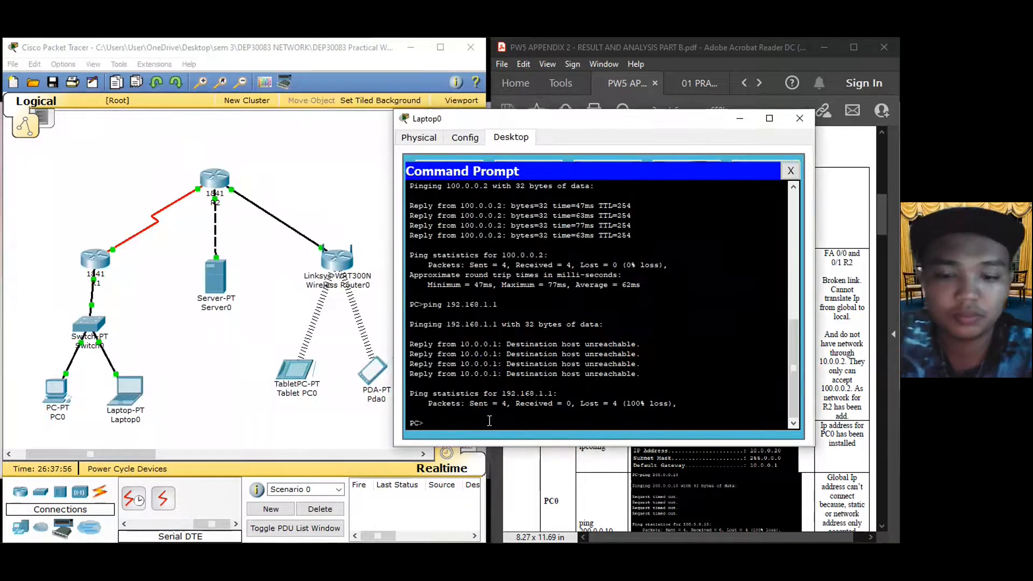
text(pinf)
text(g 10.0.0.2)
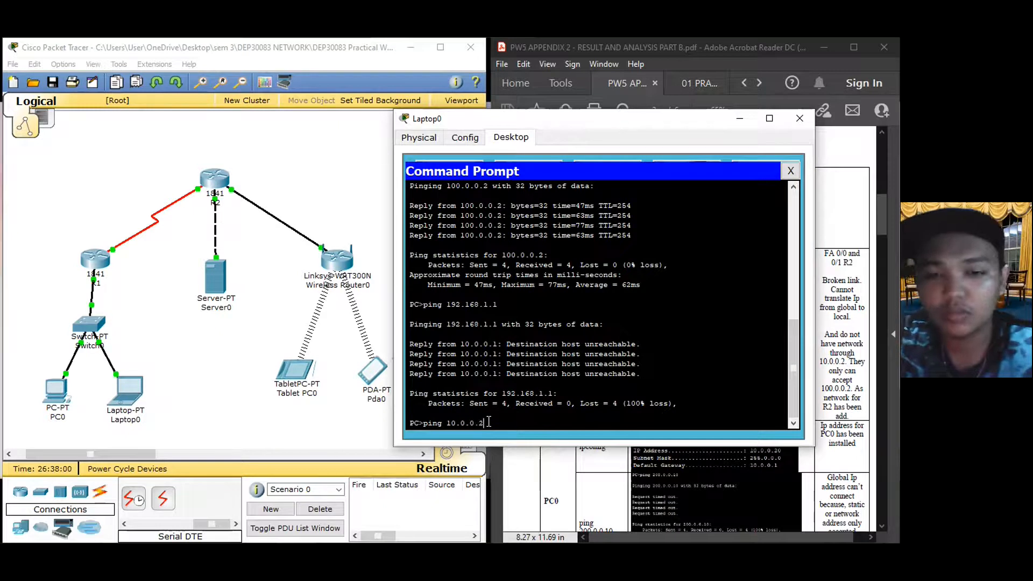
key(Return)
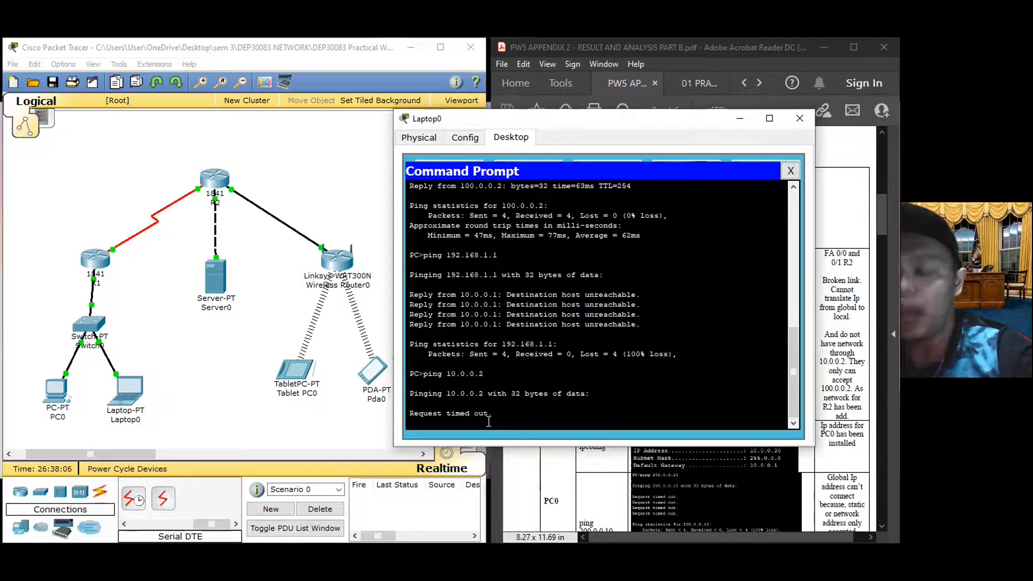
click(799, 119)
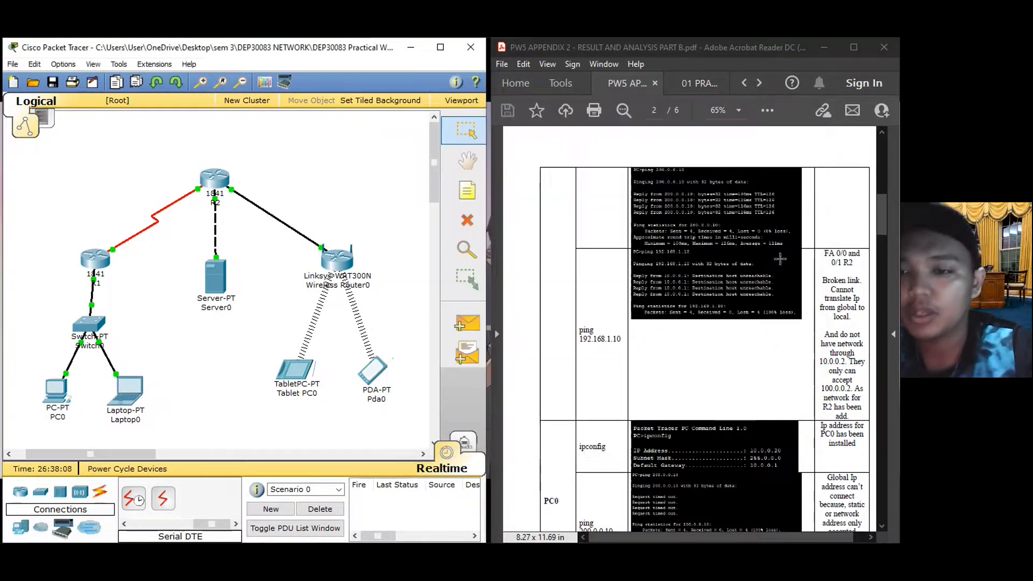
click(775, 345)
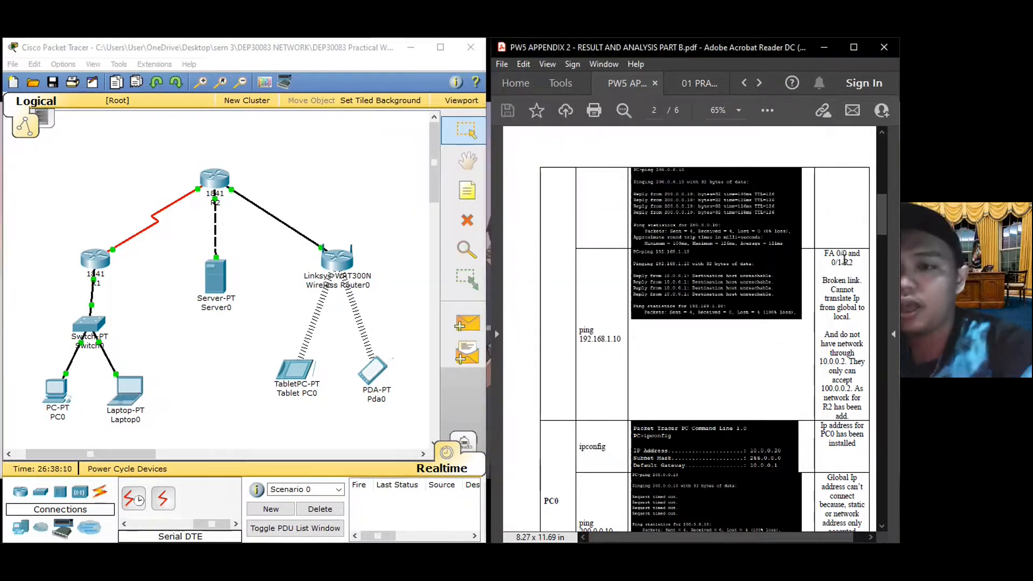